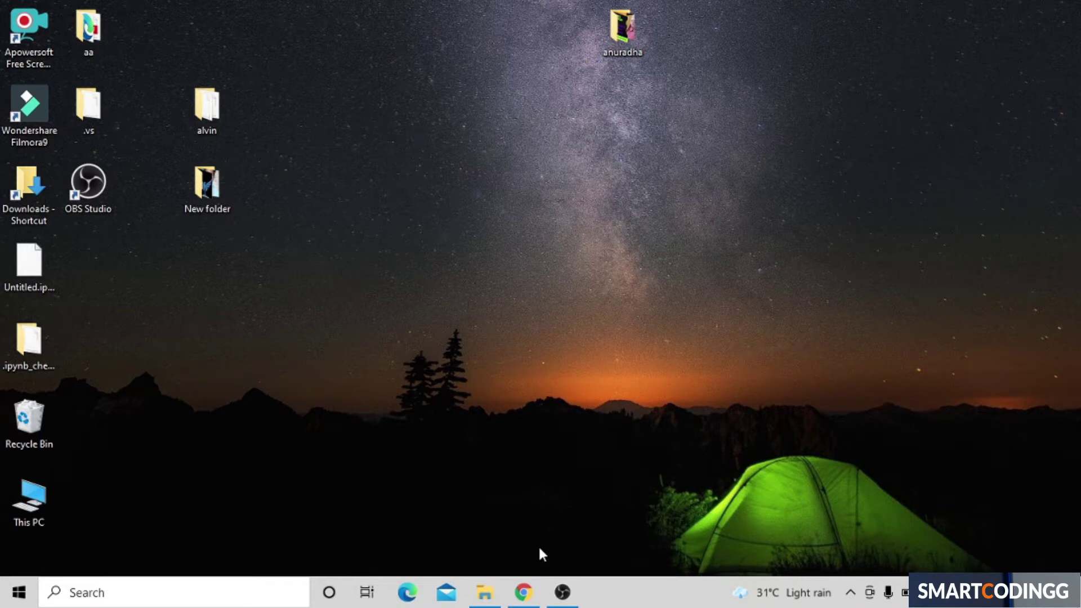
# Step: Load wordpress.org in Chrome's new tab and scroll through its home page
pyautogui.click(524, 592)
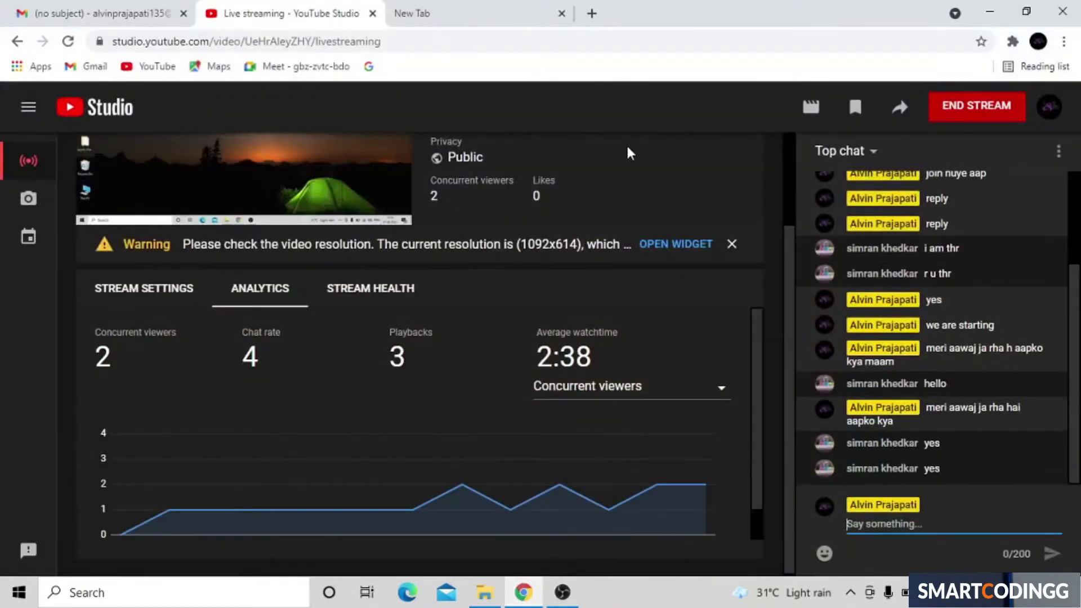
pyautogui.click(495, 9)
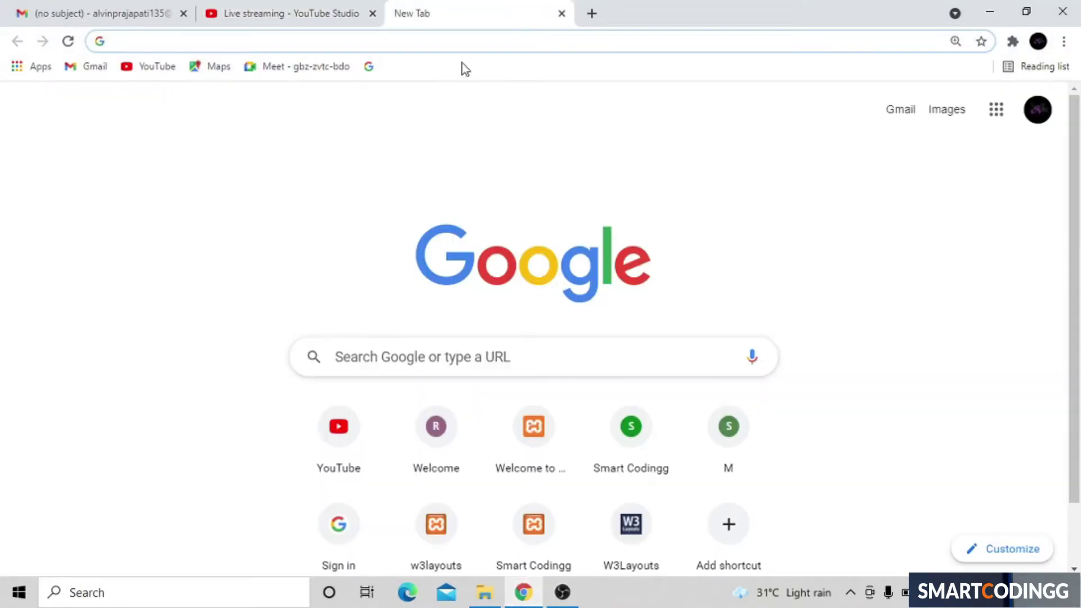
pyautogui.click(480, 45)
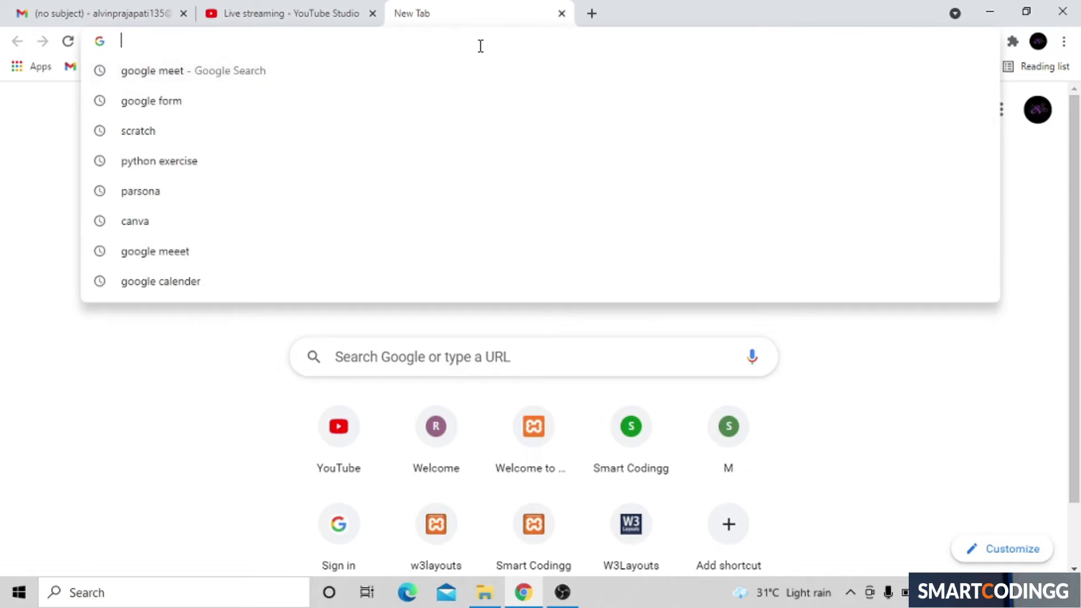
pyautogui.write('wordpress.')
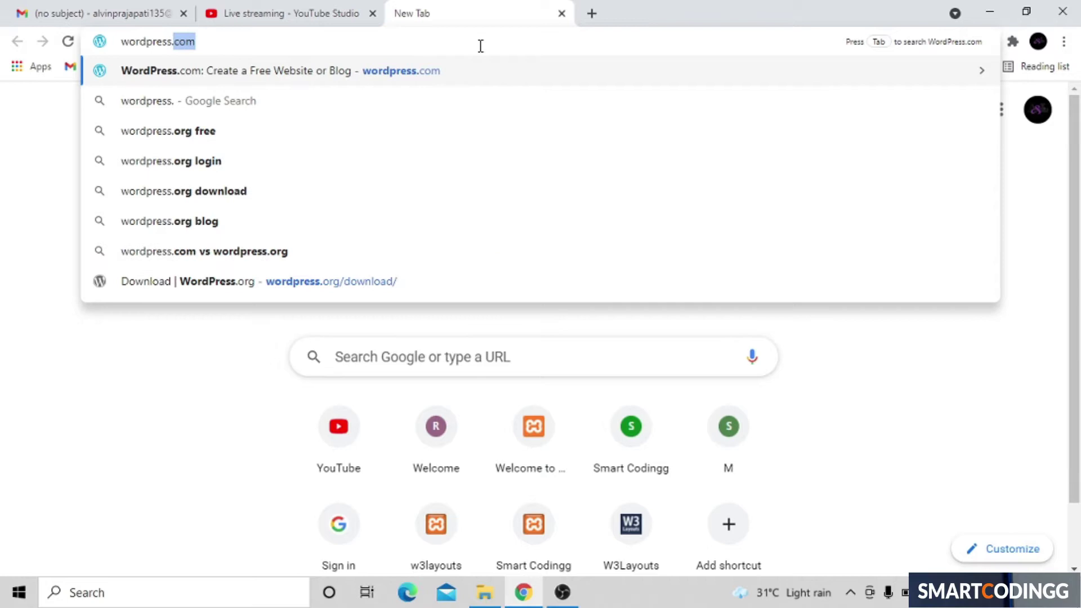
pyautogui.write('org')
pyautogui.press('Return')
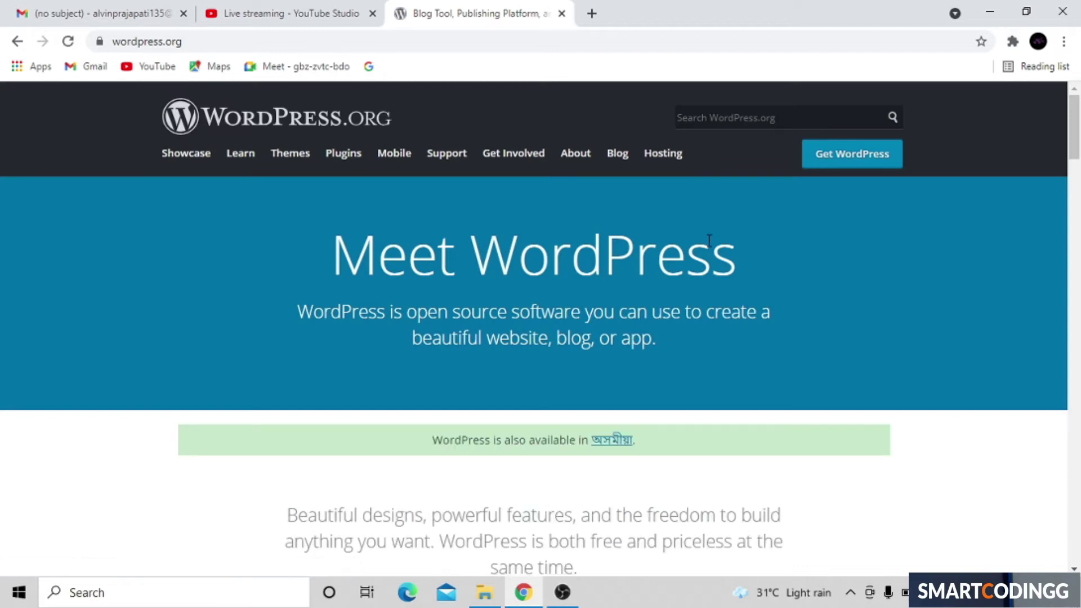
pyautogui.scroll(-12, 708, 241)
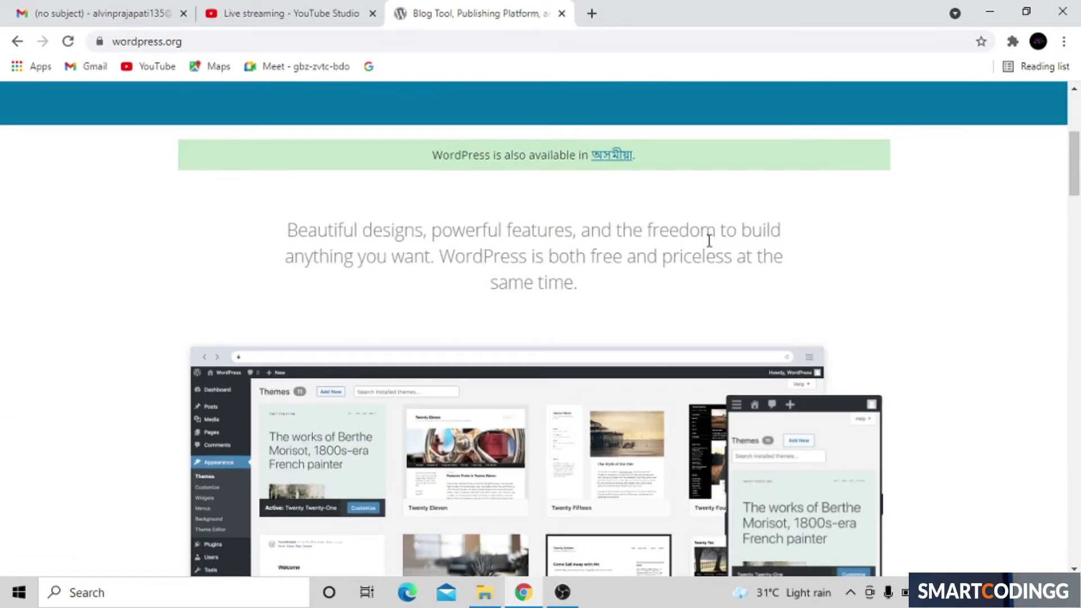
pyautogui.scroll(-15, 710, 246)
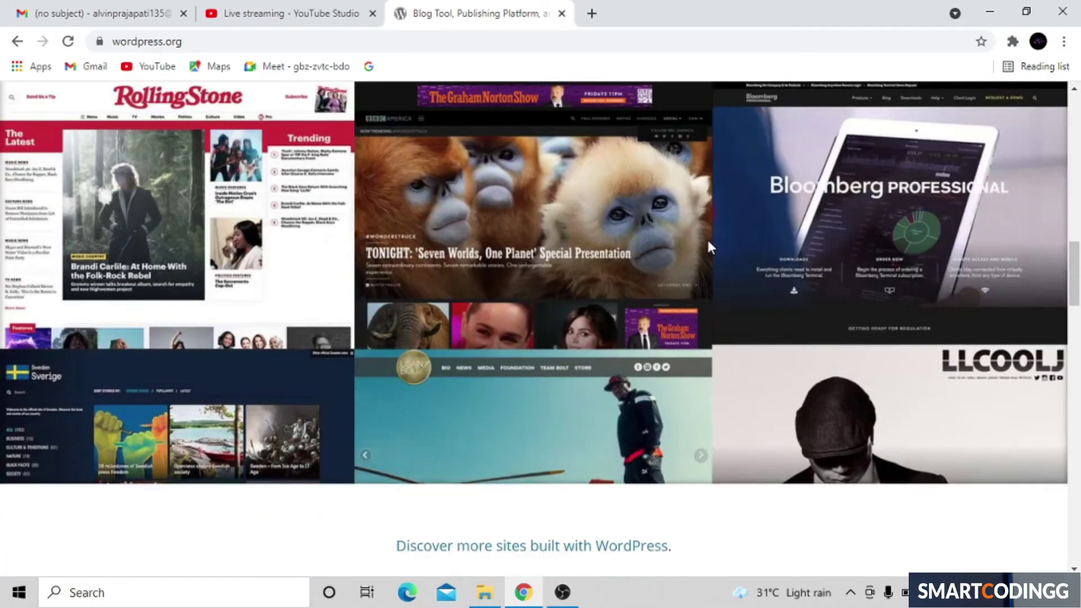
pyautogui.scroll(-15, 710, 247)
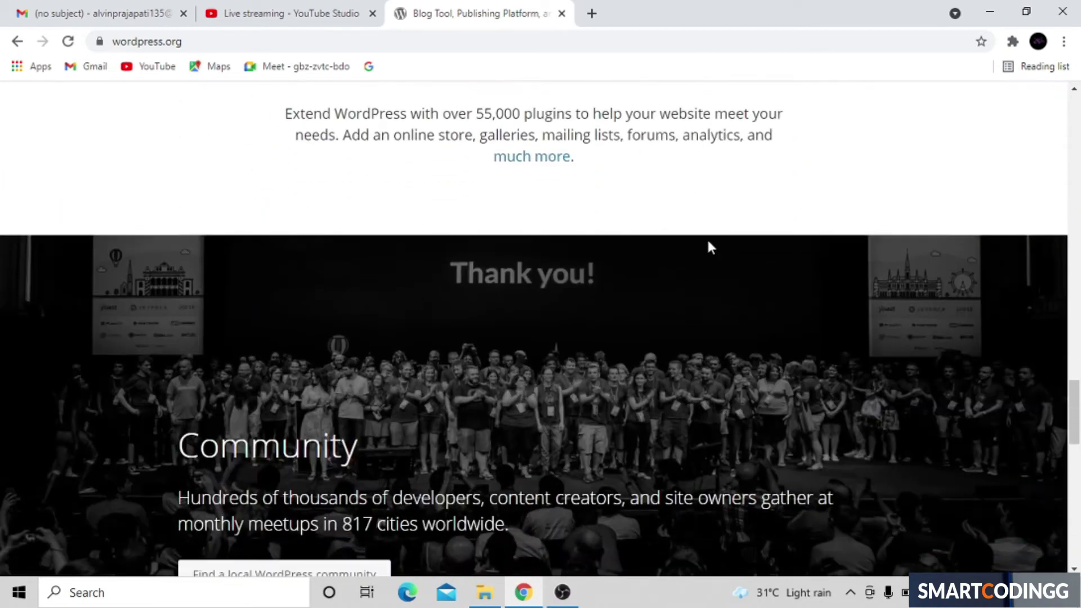
pyautogui.scroll(3, 709, 242)
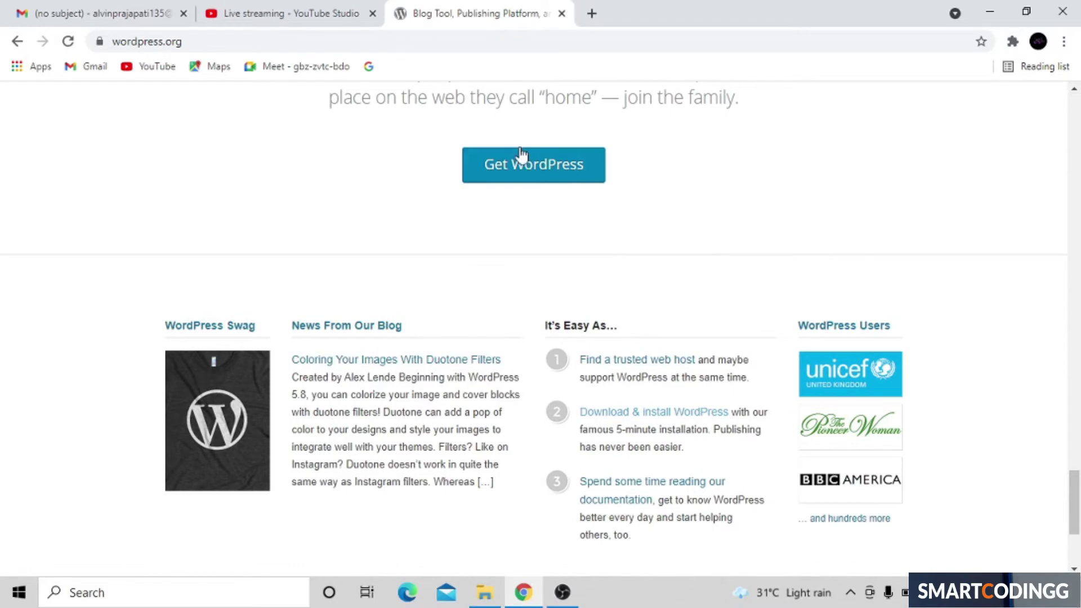
# Step: Download the WordPress 5.7.2 zip from the Get WordPress page, then minimize Chrome
pyautogui.click(530, 160)
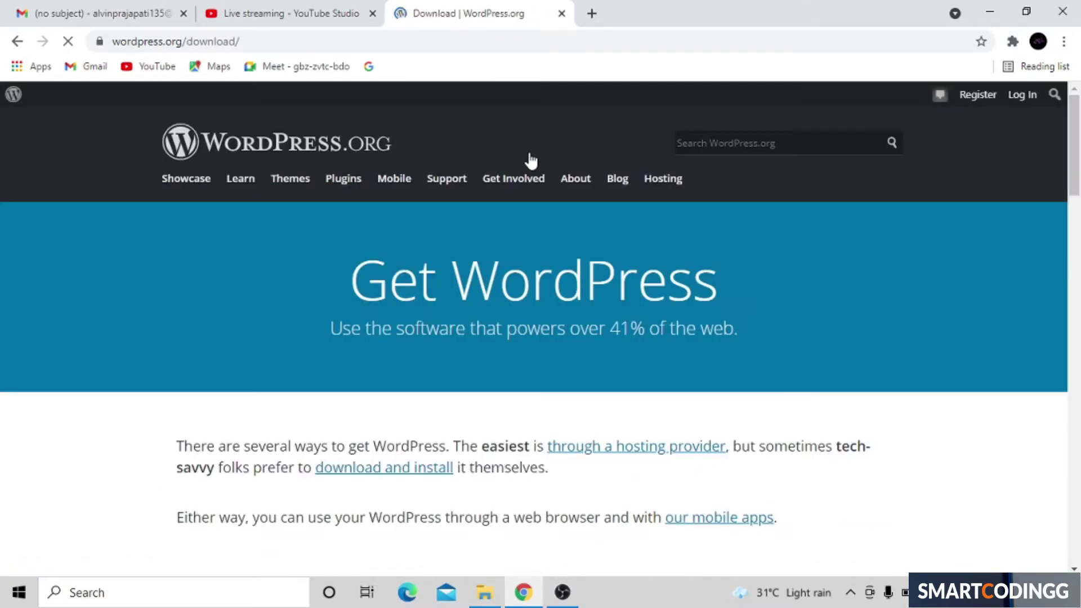
pyautogui.scroll(-10, 530, 160)
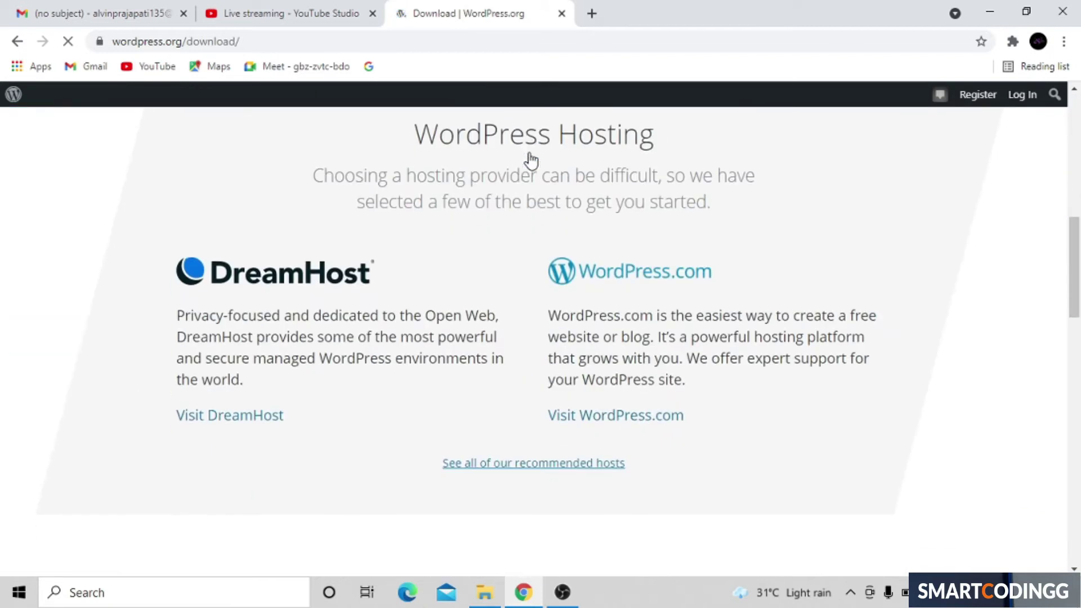
pyautogui.scroll(-8, 530, 161)
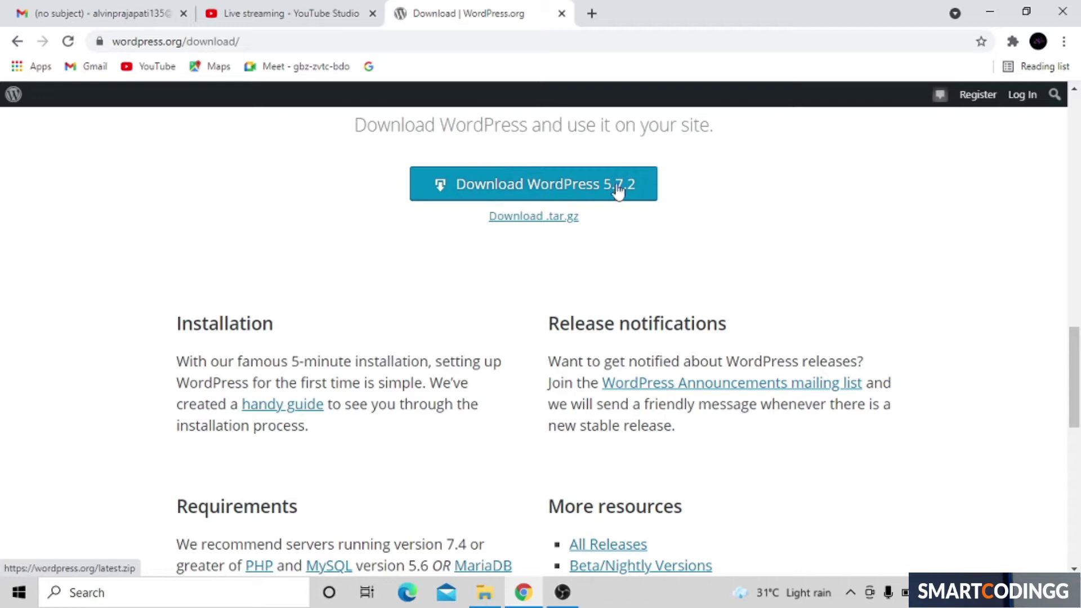
pyautogui.click(567, 193)
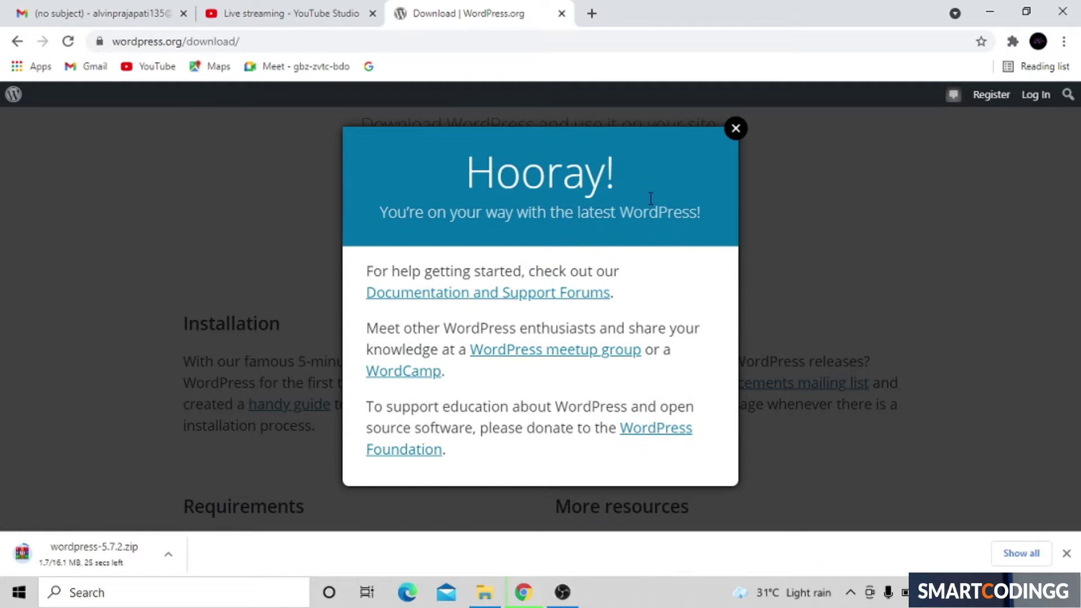
pyautogui.click(735, 129)
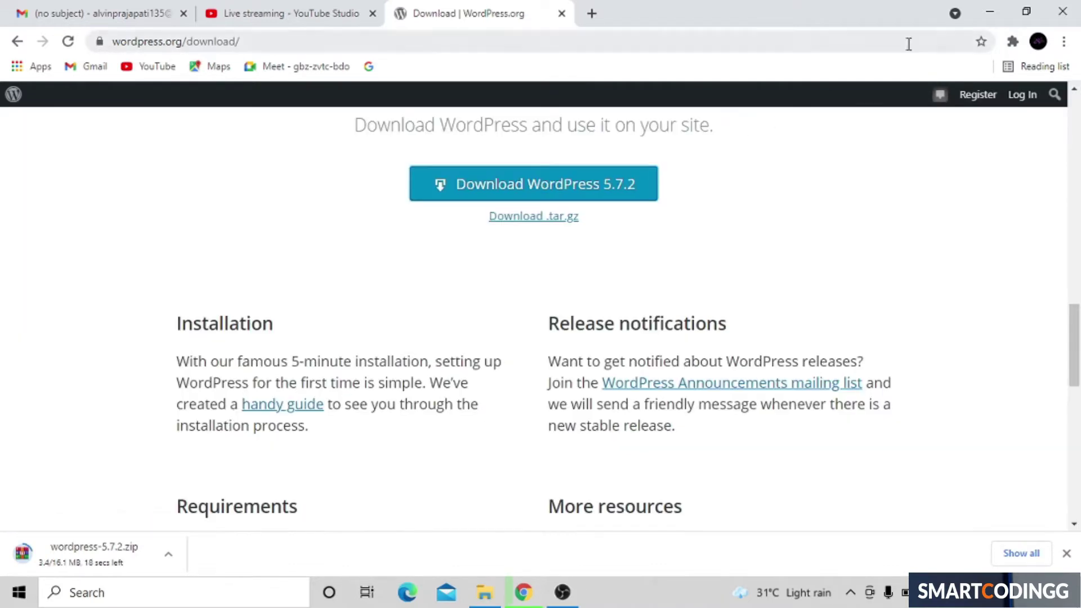
pyautogui.click(988, 13)
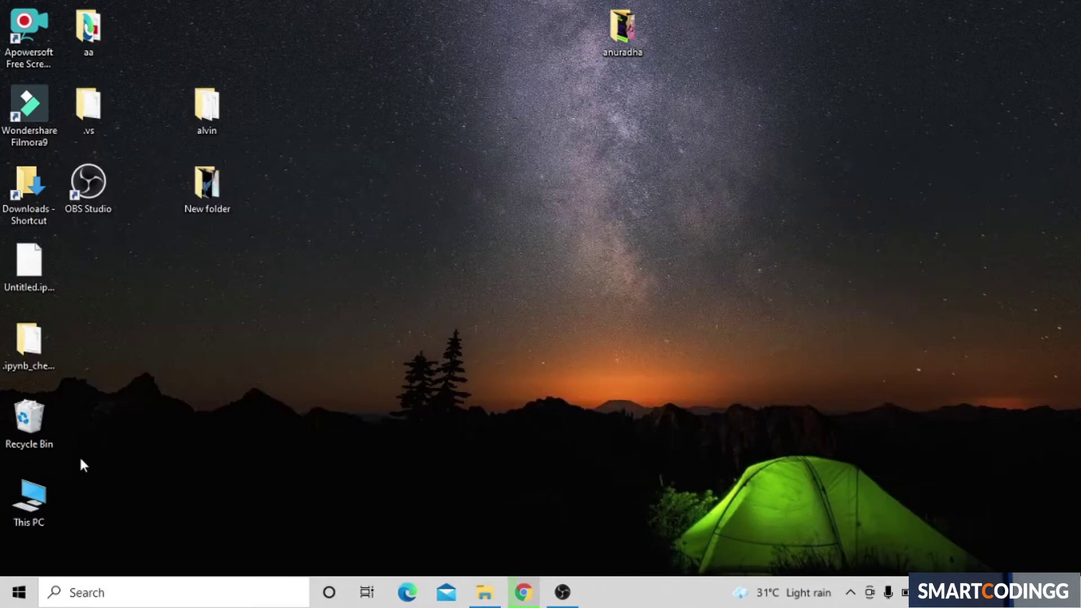
# Step: Search Start for 'xampp' and launch XAMPP Control Panel
pyautogui.press('super')
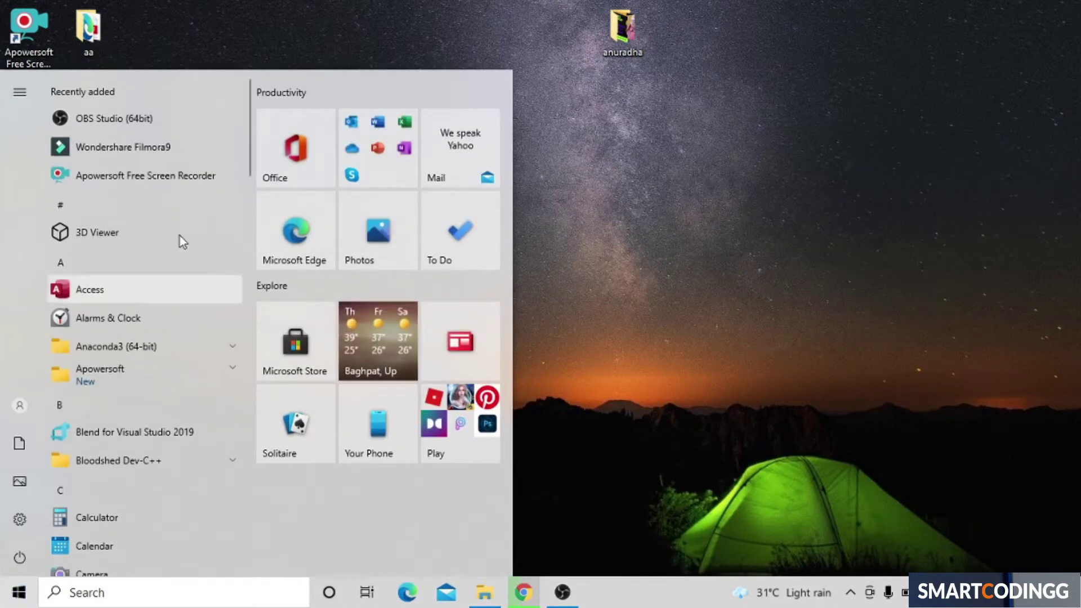
pyautogui.click(367, 2)
pyautogui.press('super')
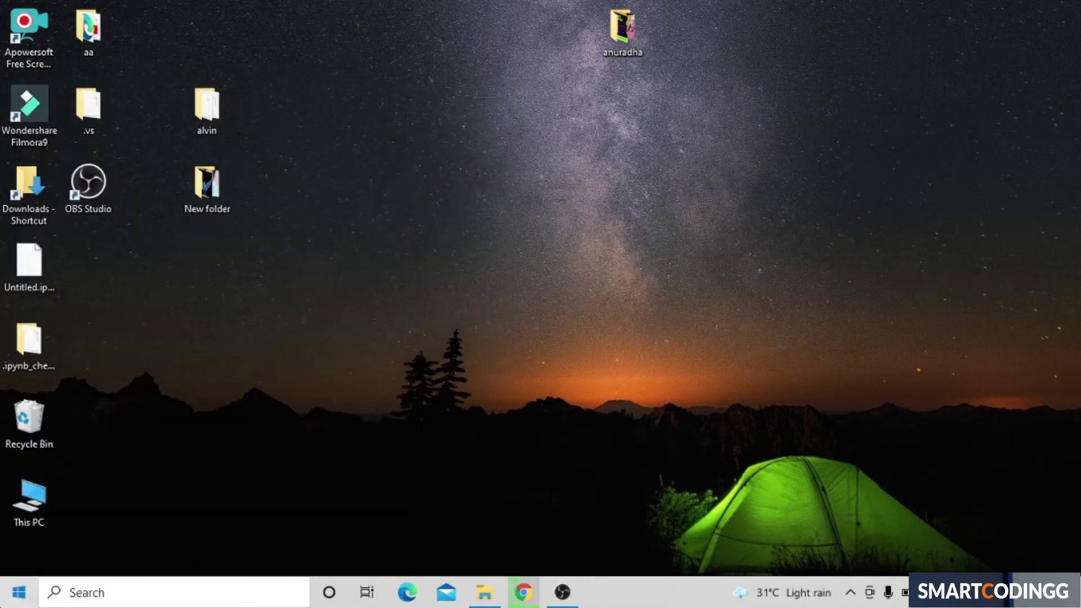
pyautogui.write('xampp')
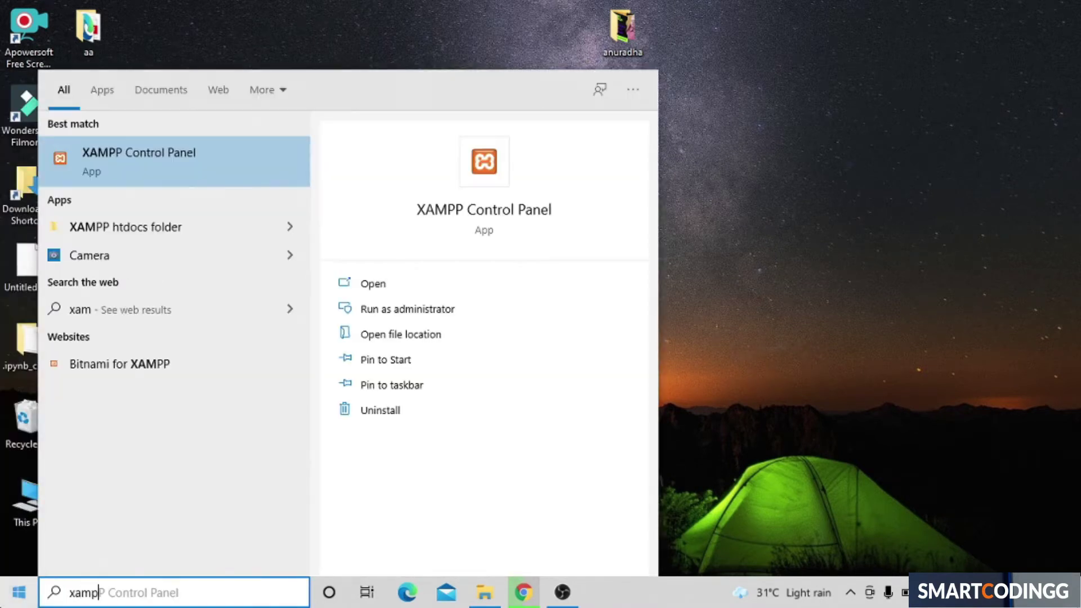
pyautogui.click(219, 159)
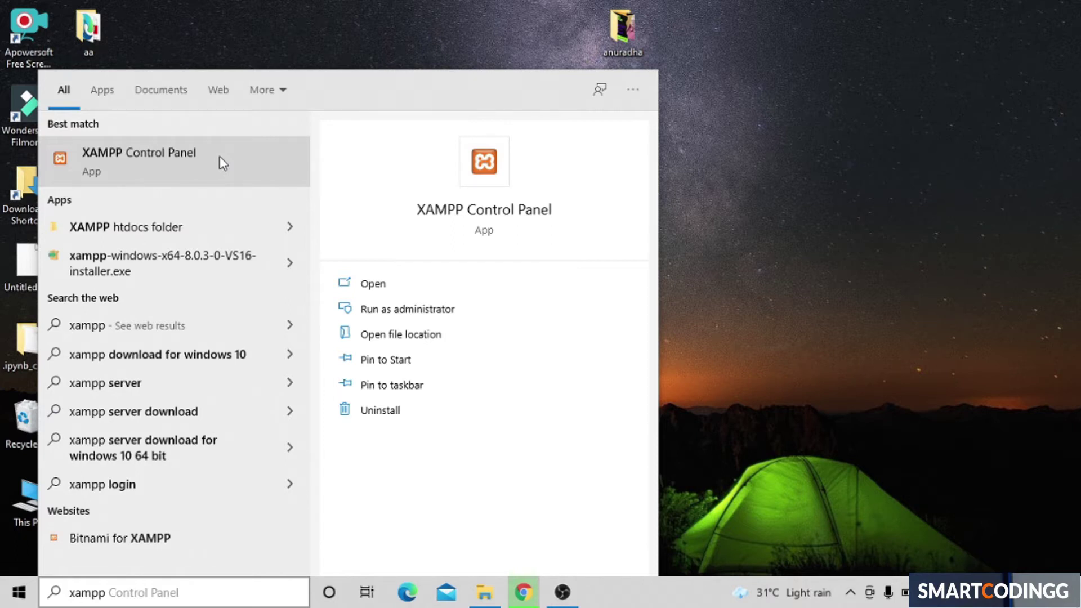
pyautogui.click(223, 163)
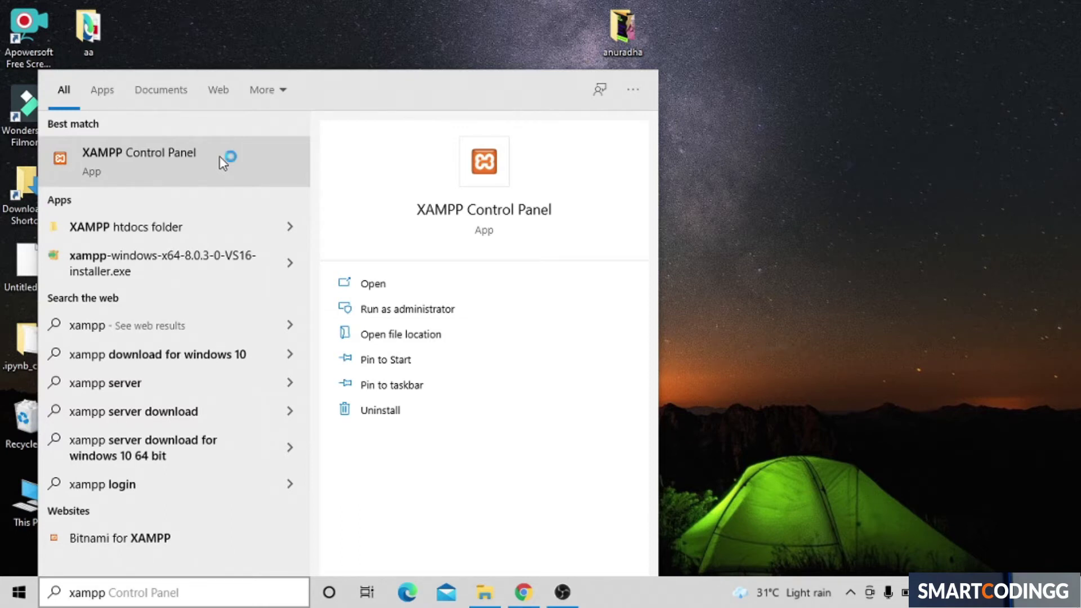
pyautogui.click(223, 164)
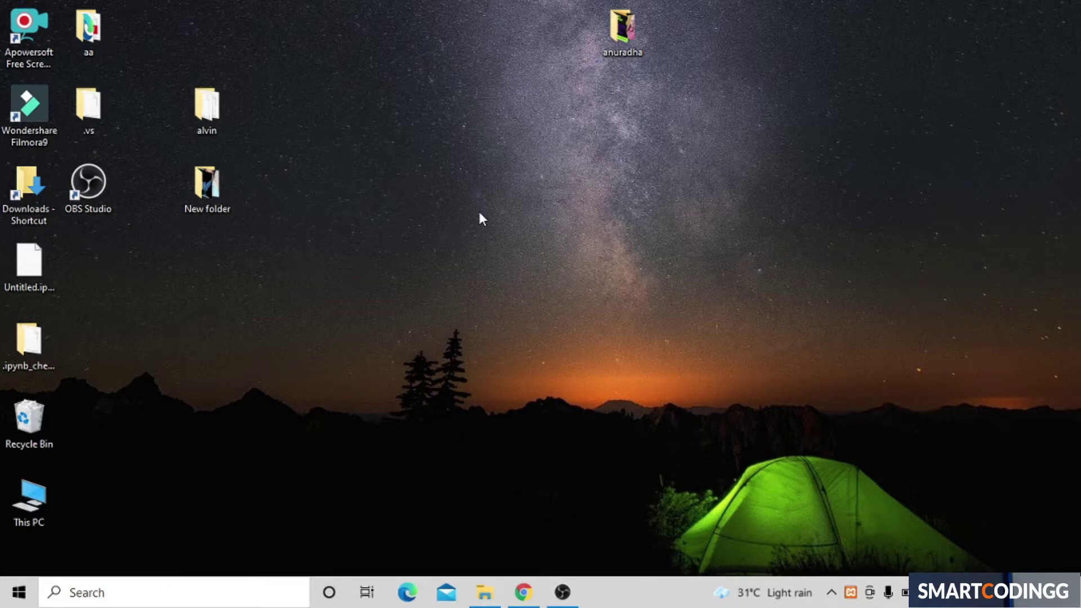
# Step: Refresh the desktop, start Apache and MySQL in XAMPP, and close the panel
pyautogui.rightClick(462, 72)
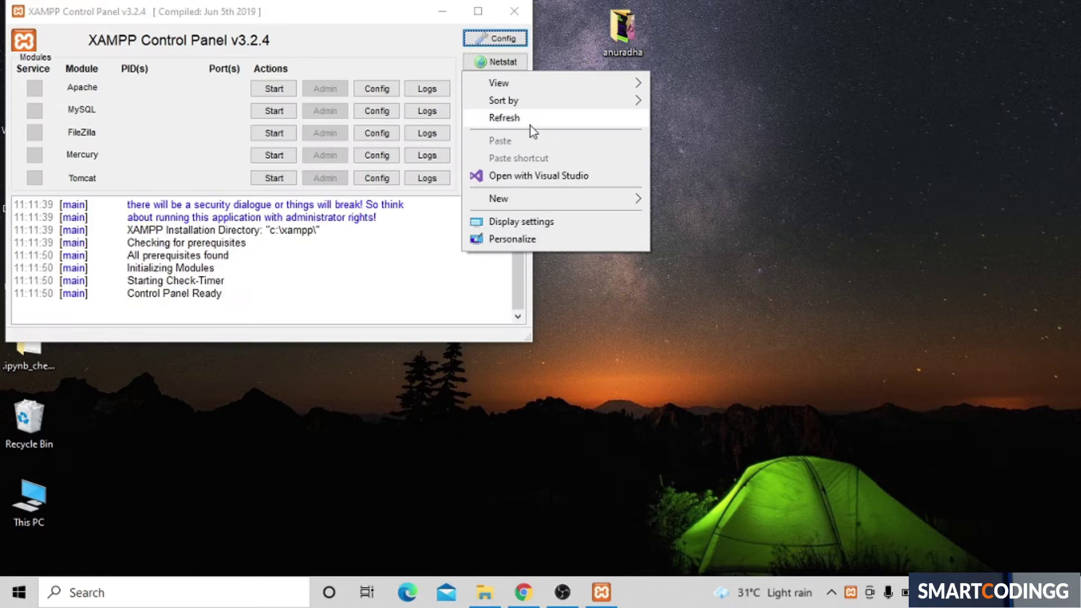
pyautogui.click(626, 405)
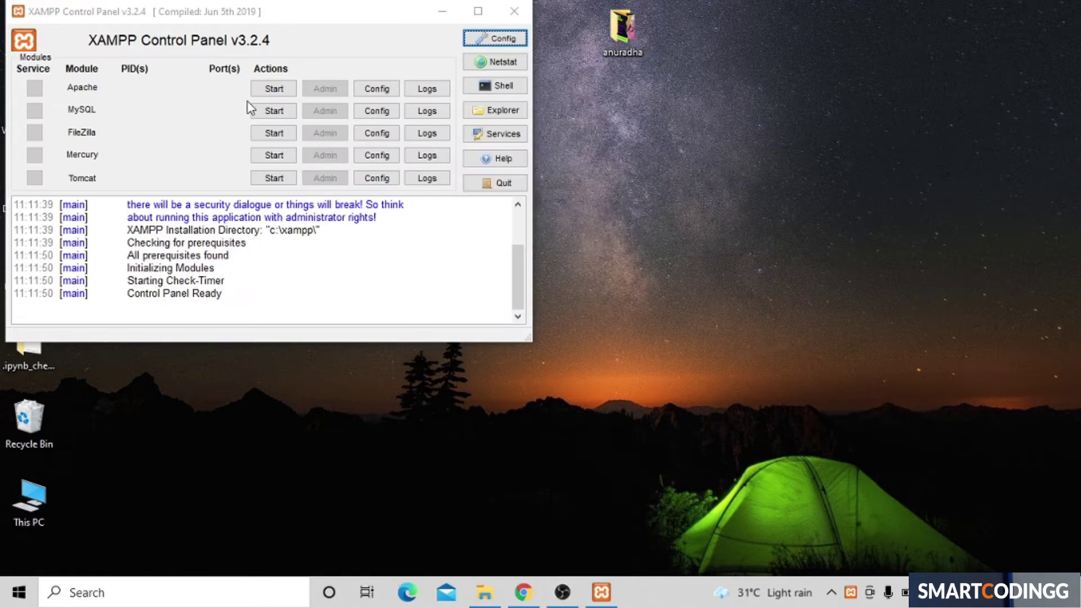
pyautogui.click(274, 89)
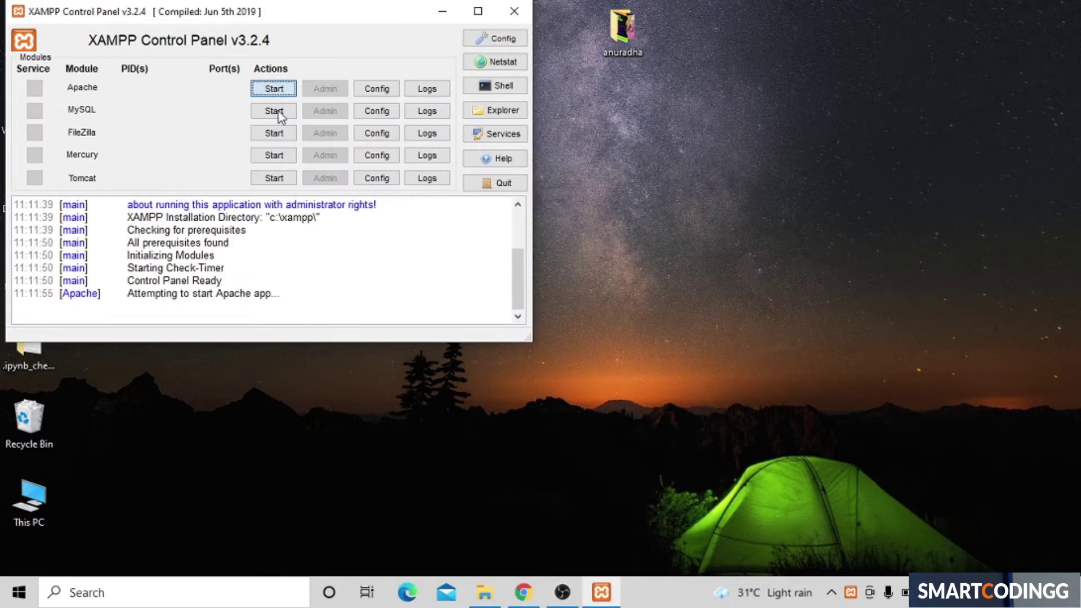
pyautogui.click(277, 112)
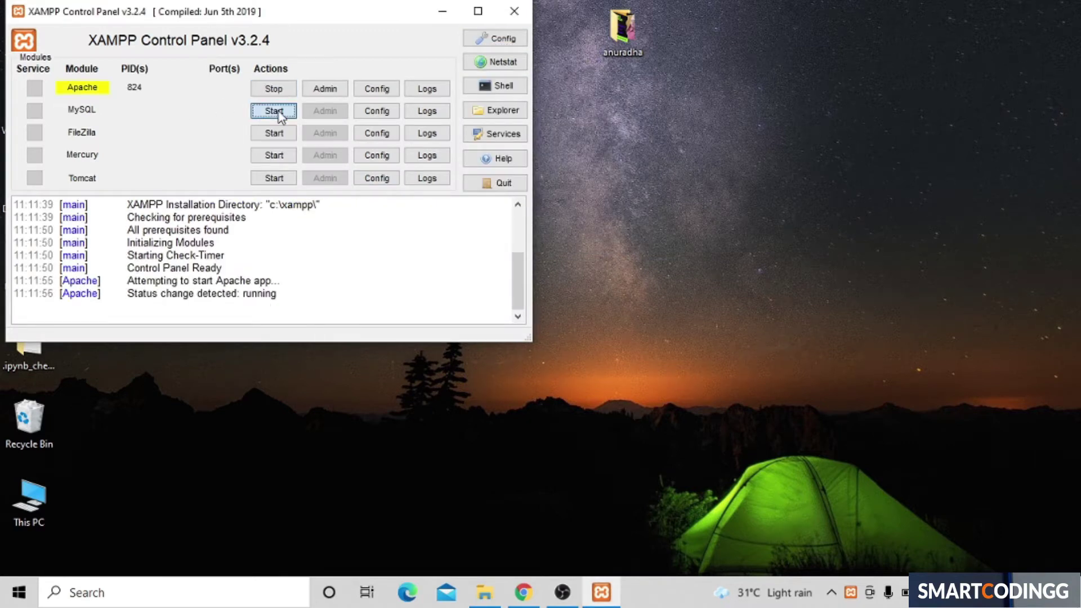
pyautogui.click(515, 10)
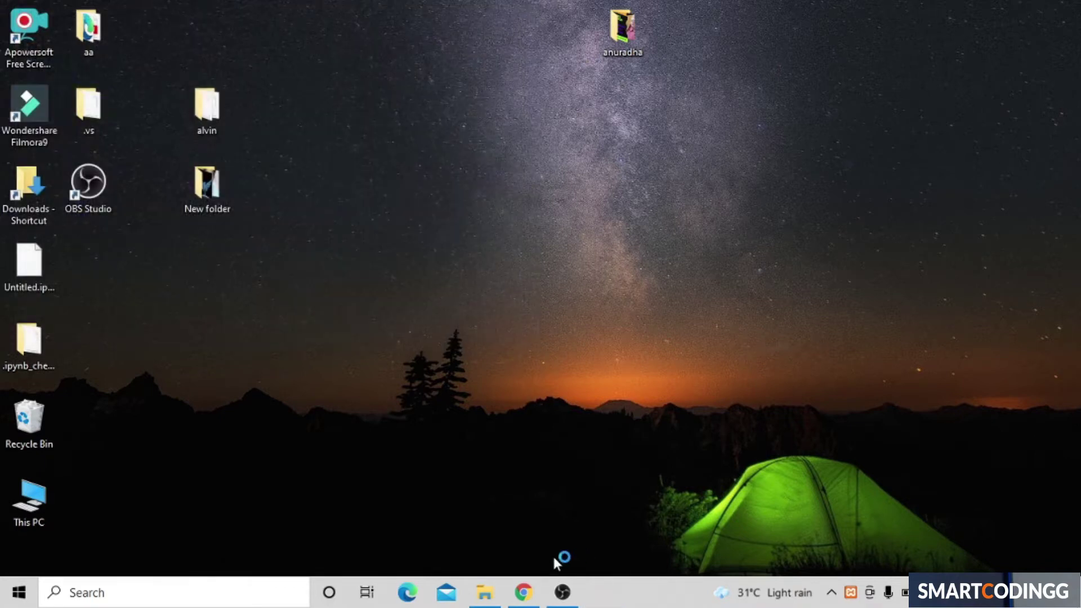
# Step: Bring Chrome back and view its downloads list to check the WordPress zip
pyautogui.click(528, 599)
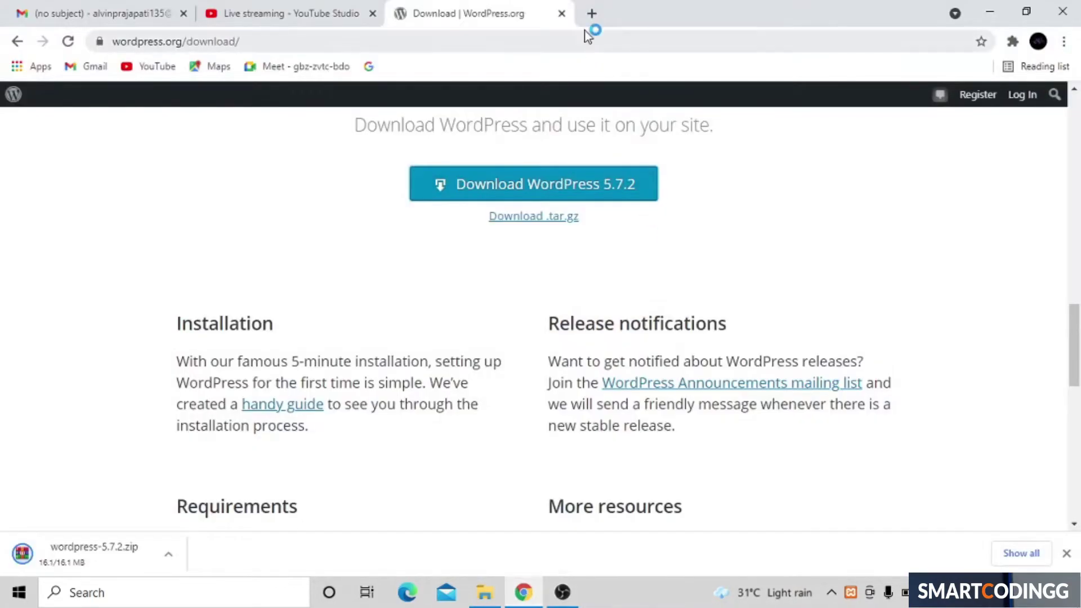
pyautogui.click(592, 14)
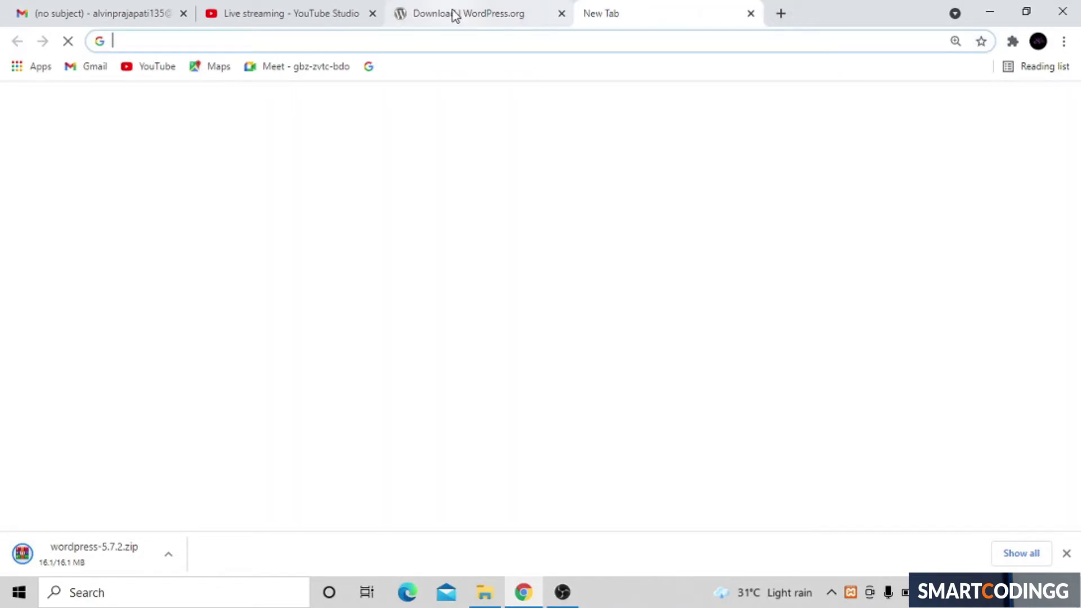
pyautogui.click(454, 14)
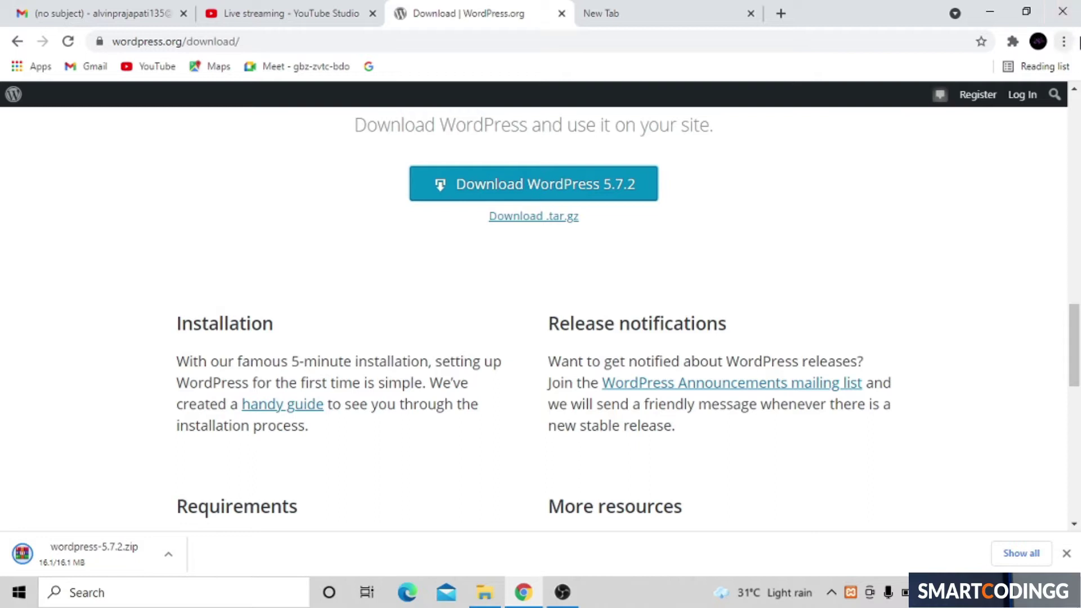
pyautogui.click(1065, 42)
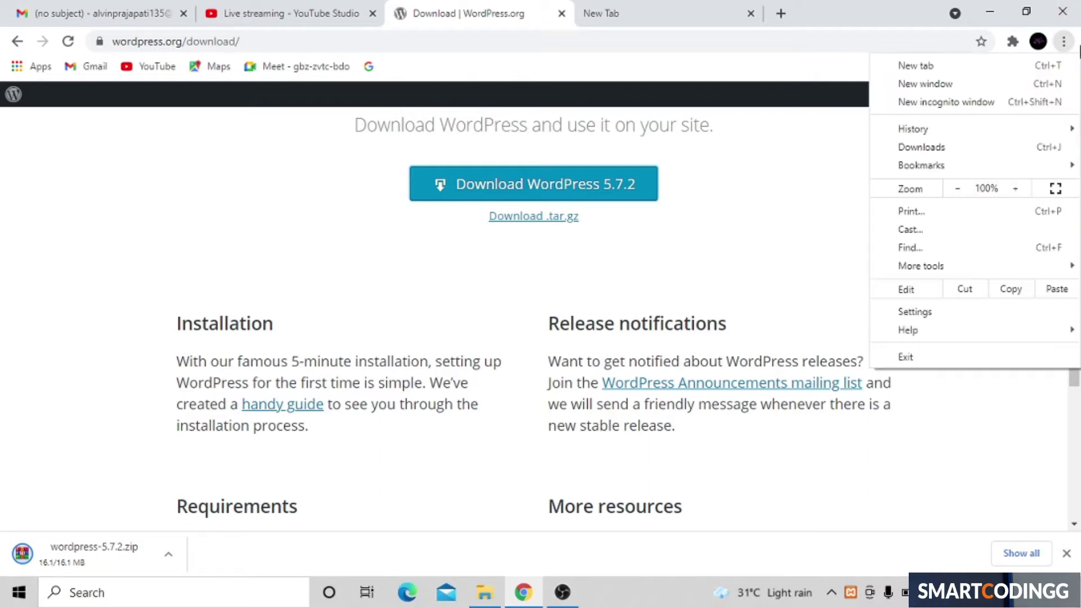
pyautogui.click(1025, 150)
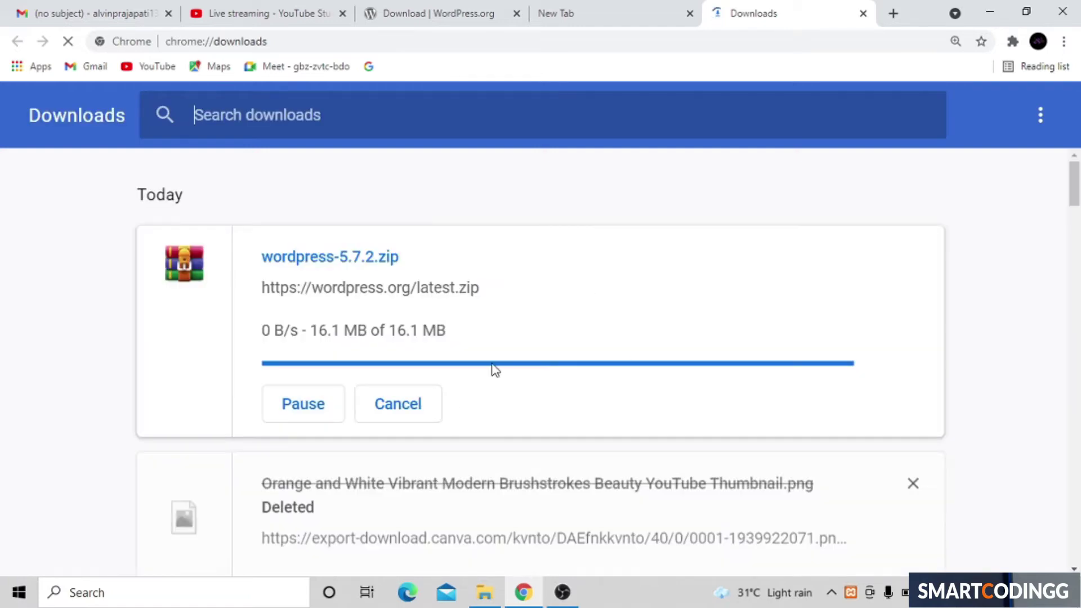
# Step: Load localhost in the new tab and go to phpMyAdmin from the XAMPP dashboard
pyautogui.click(623, 18)
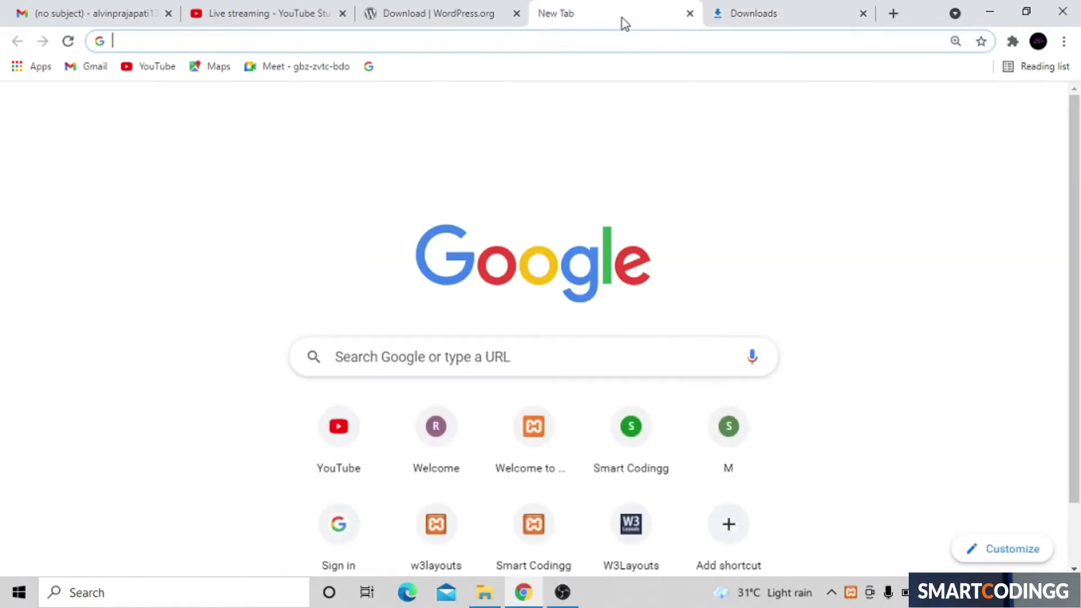
pyautogui.click(531, 44)
pyautogui.write('loc')
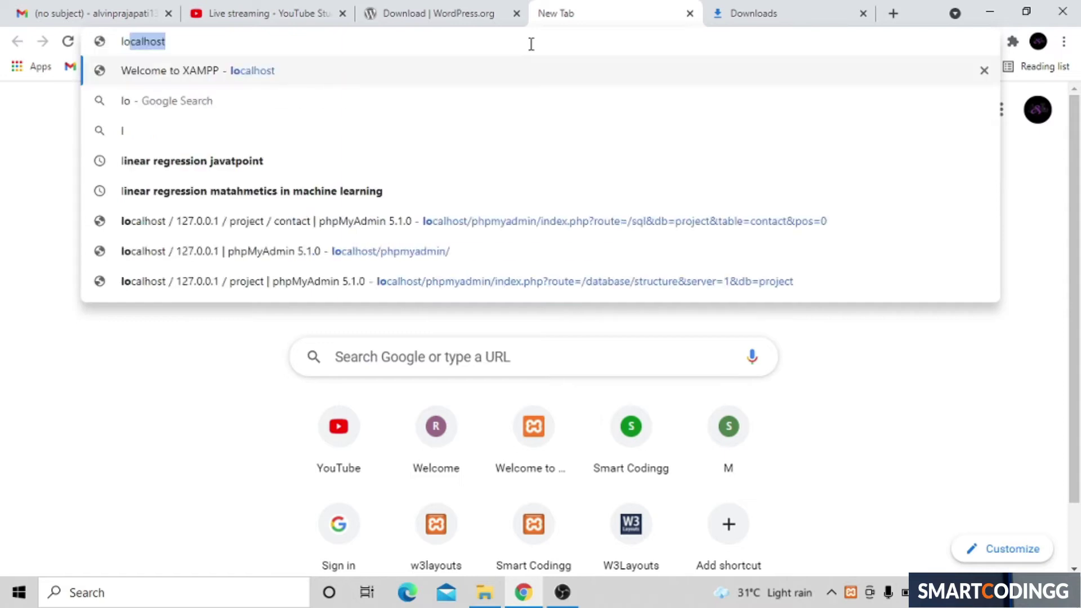
pyautogui.write('alhos')
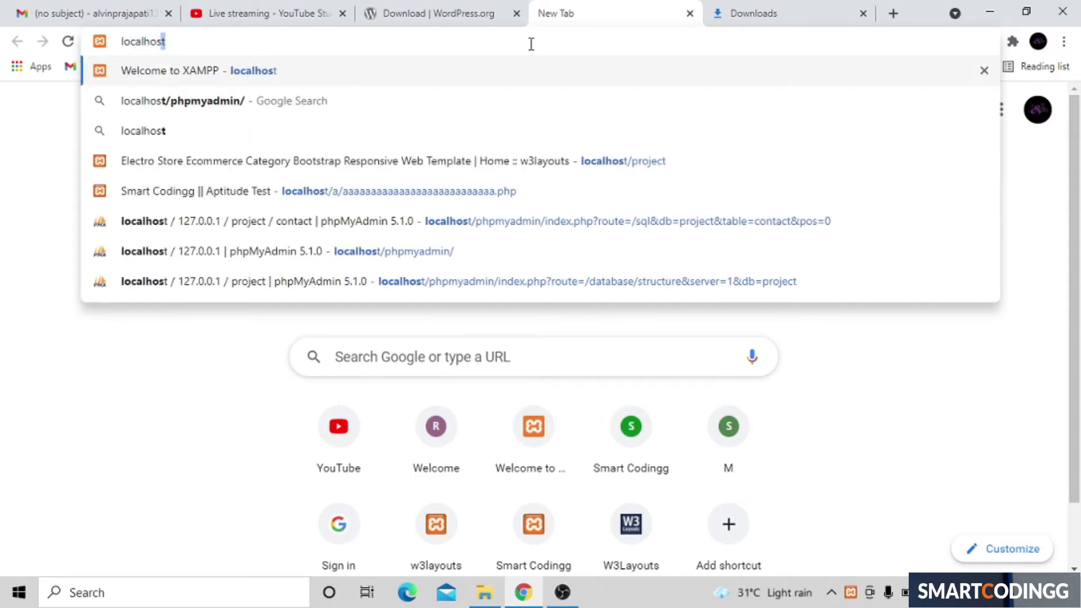
pyautogui.press('Return')
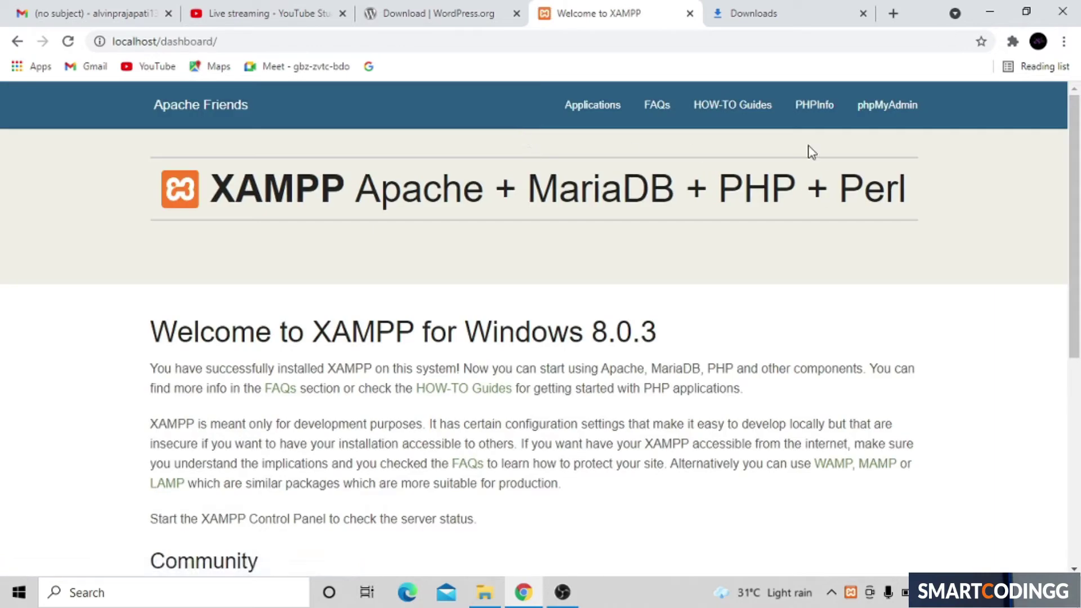
pyautogui.click(895, 103)
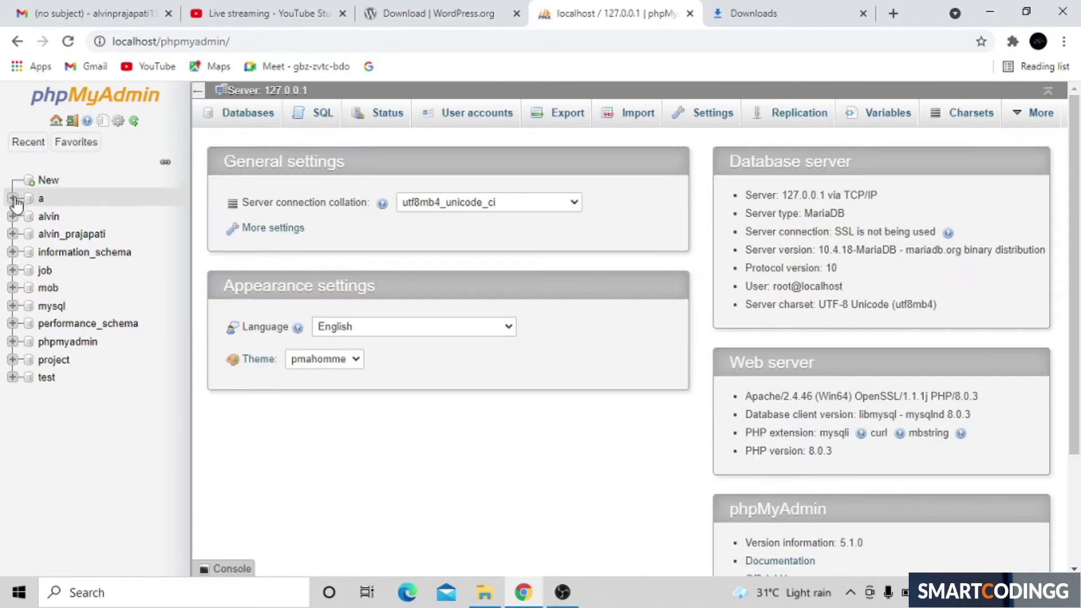
# Step: Create and open the wordpress_alvin database in phpMyAdmin, then minimise Chrome
pyautogui.click(40, 184)
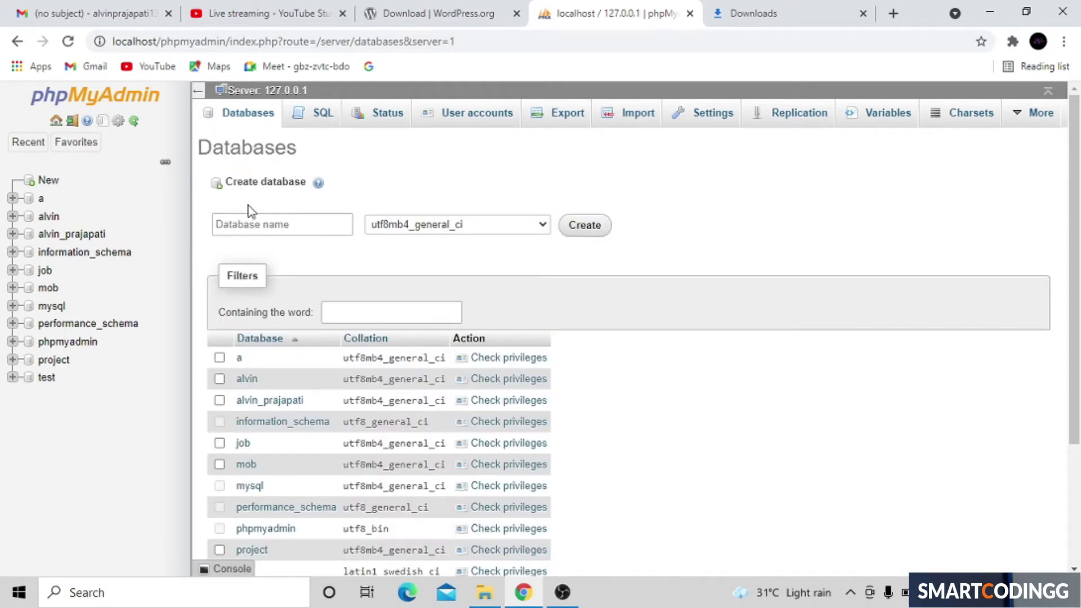
pyautogui.click(270, 221)
pyautogui.click(271, 222)
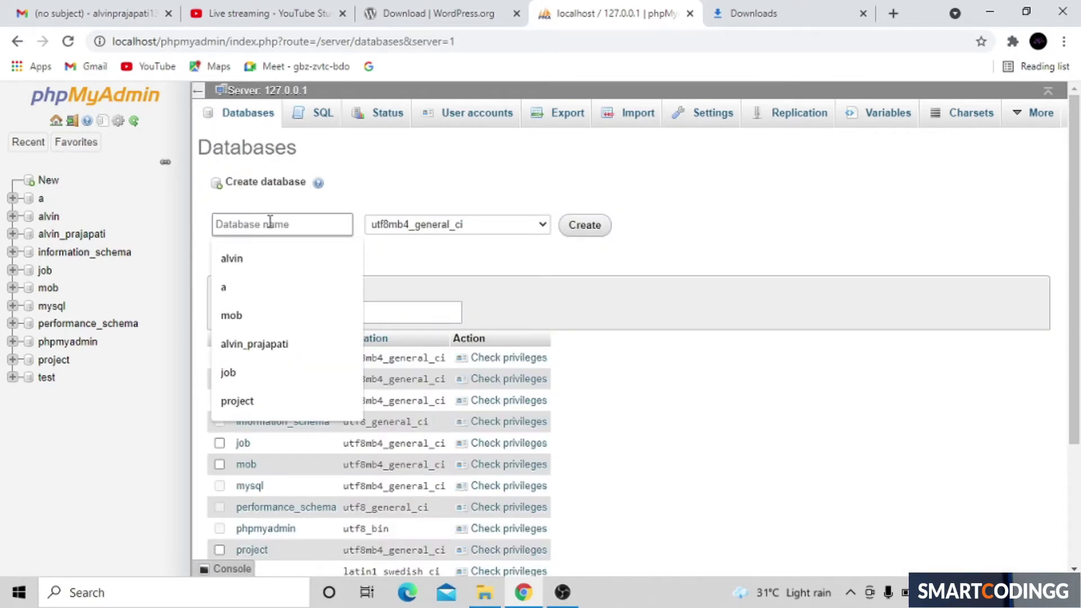
pyautogui.write('word')
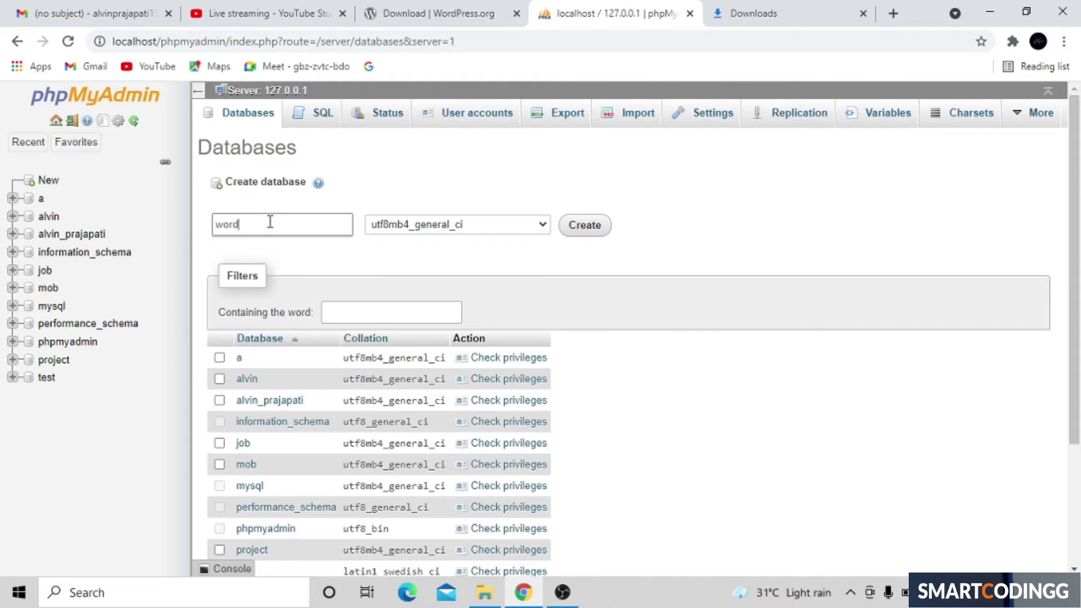
pyautogui.write('press_alvin')
pyautogui.click(590, 228)
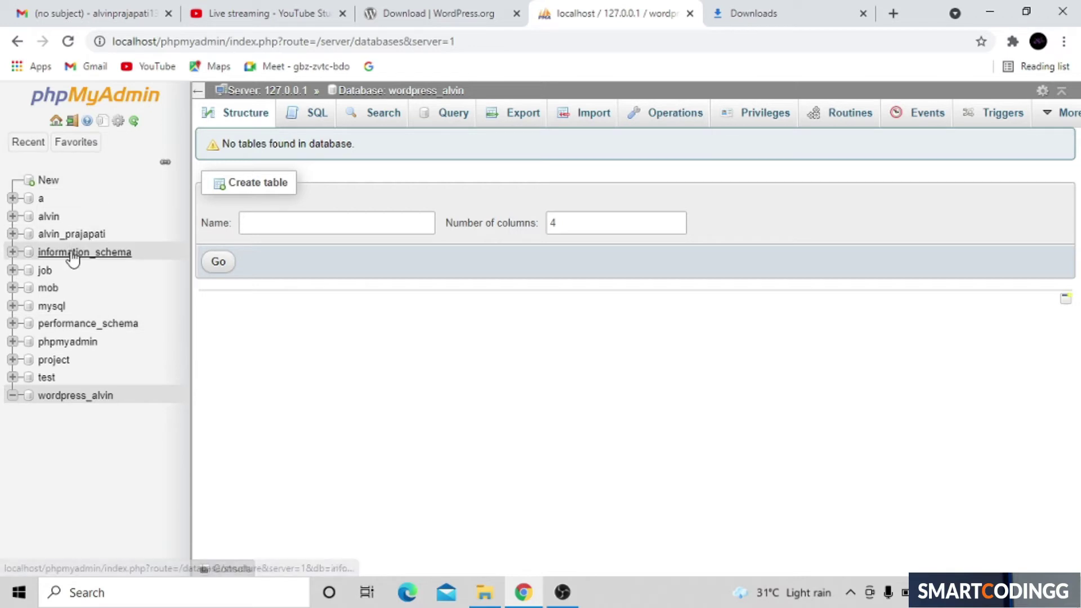
pyautogui.click(102, 397)
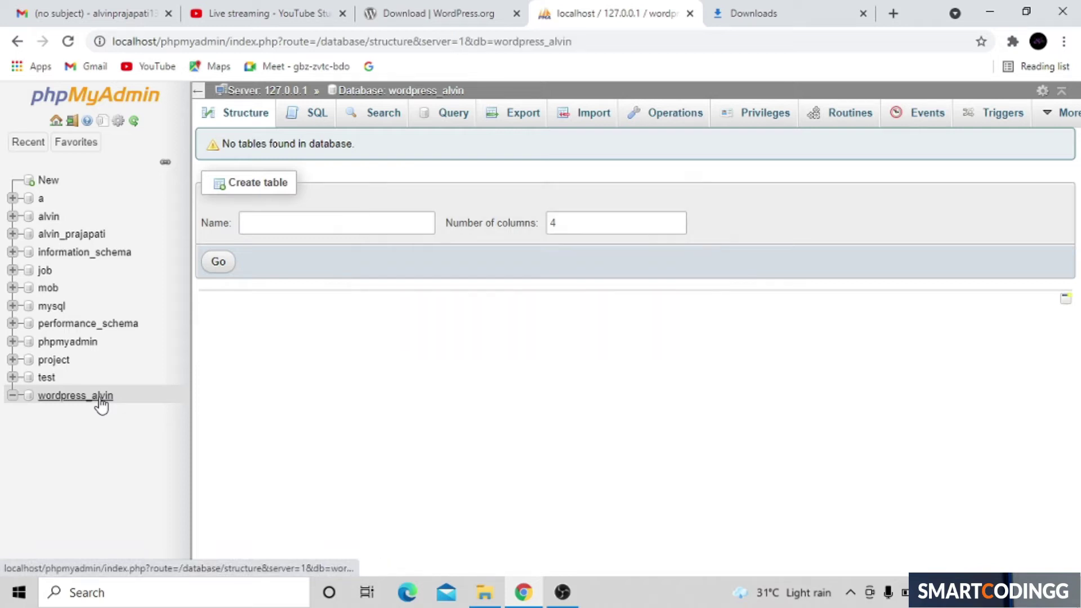
pyautogui.click(990, 8)
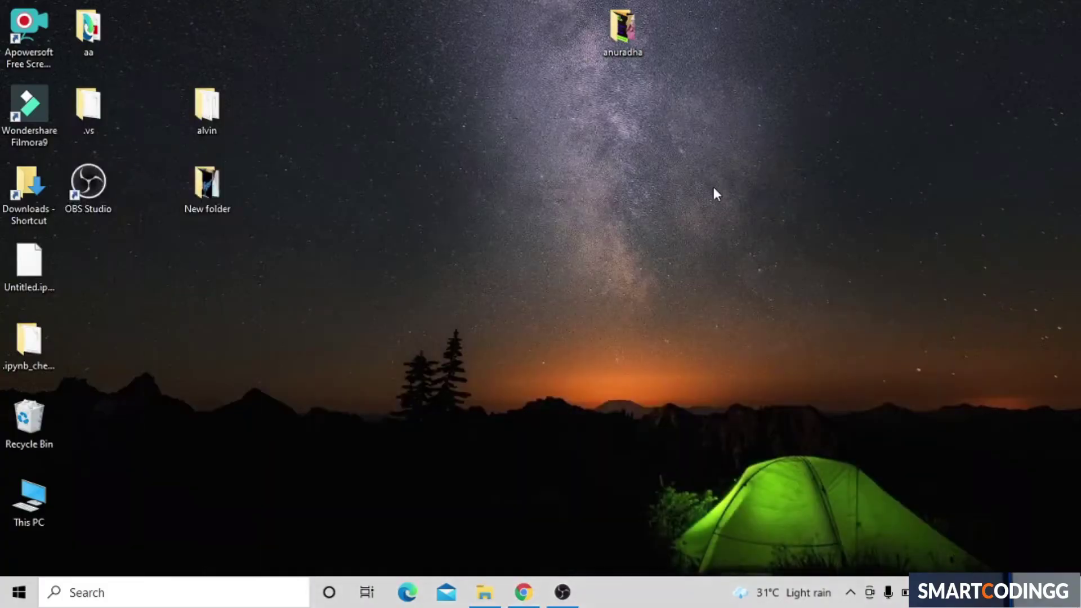
# Step: Create a new desktop folder named wp
pyautogui.rightClick(387, 50)
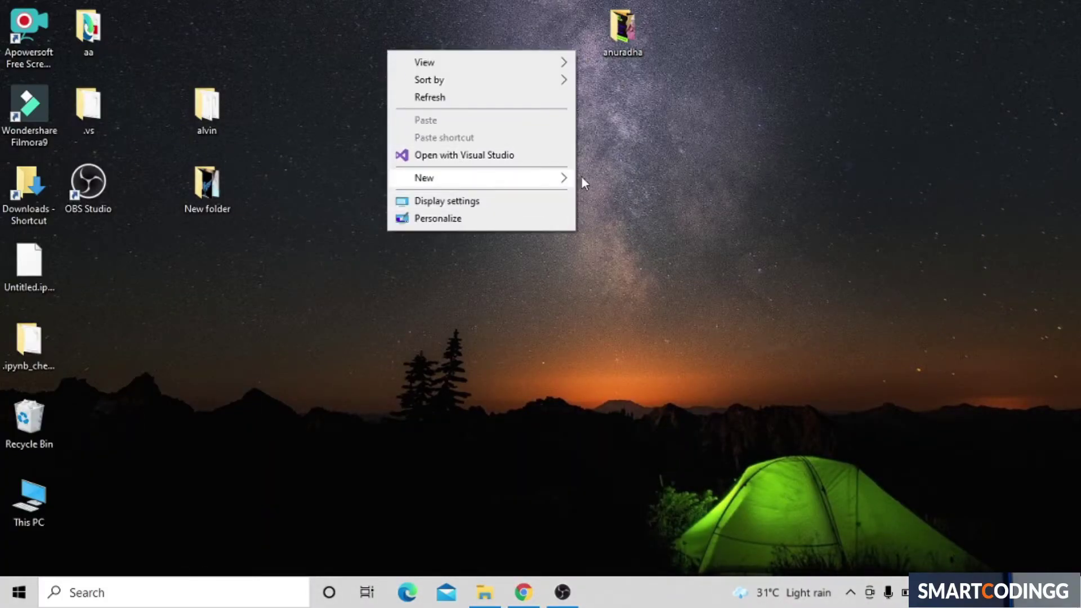
pyautogui.moveTo(560, 186)
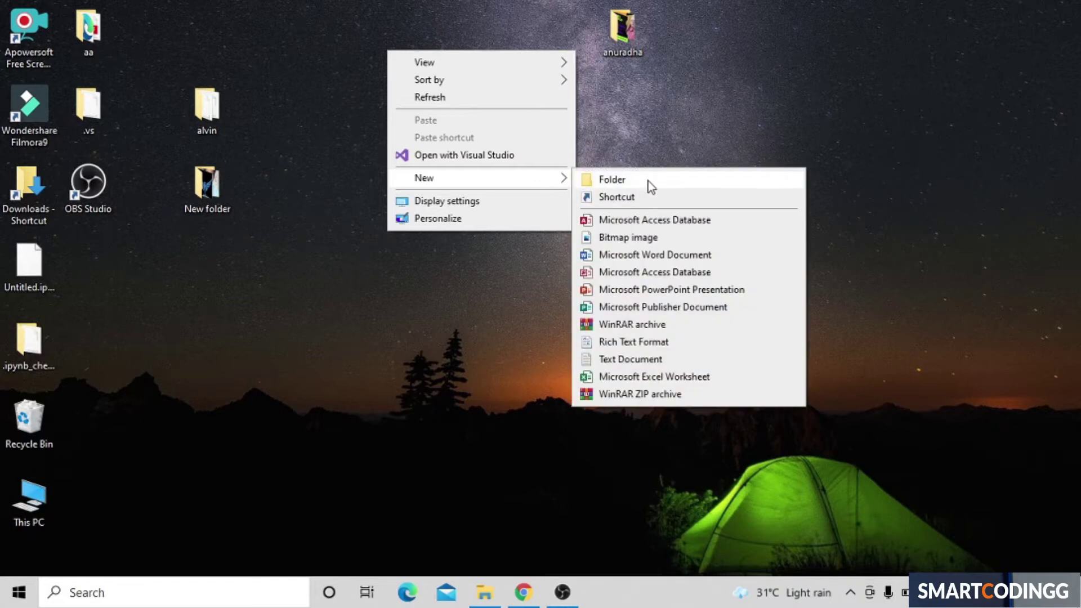
pyautogui.click(647, 183)
pyautogui.press('BackSpace')
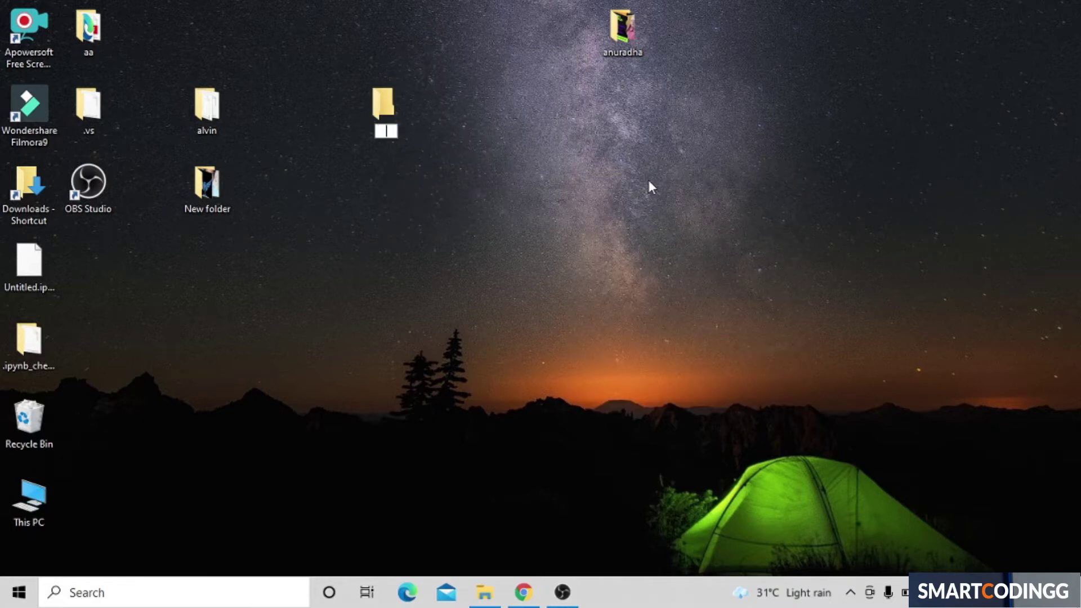
pyautogui.write('wp')
pyautogui.press('Return')
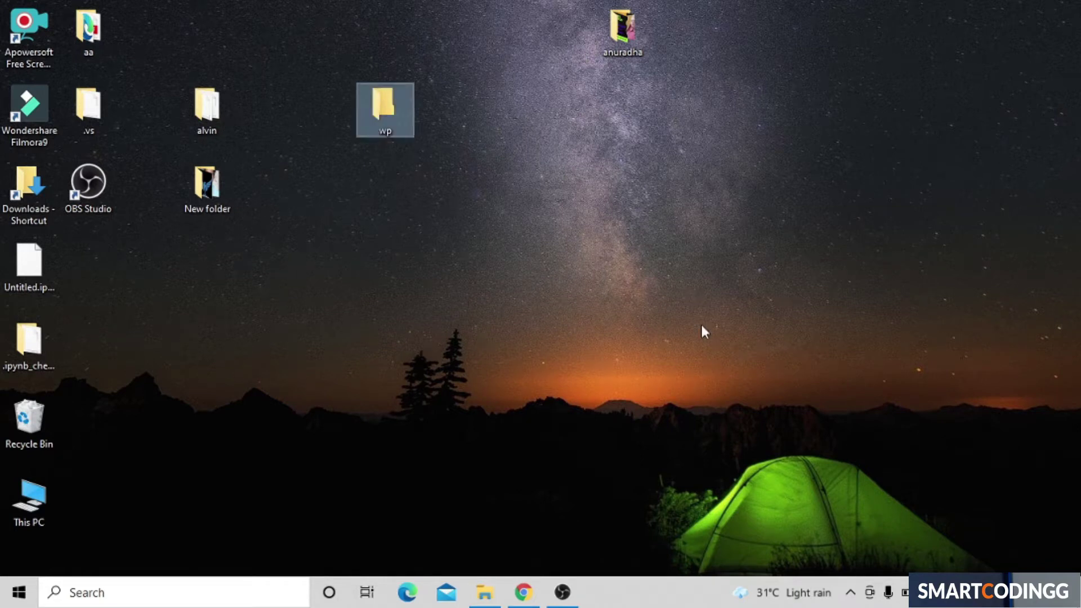
# Step: Search Windows for Sublime Text 3 by typing 'sub'
pyautogui.click(19, 569)
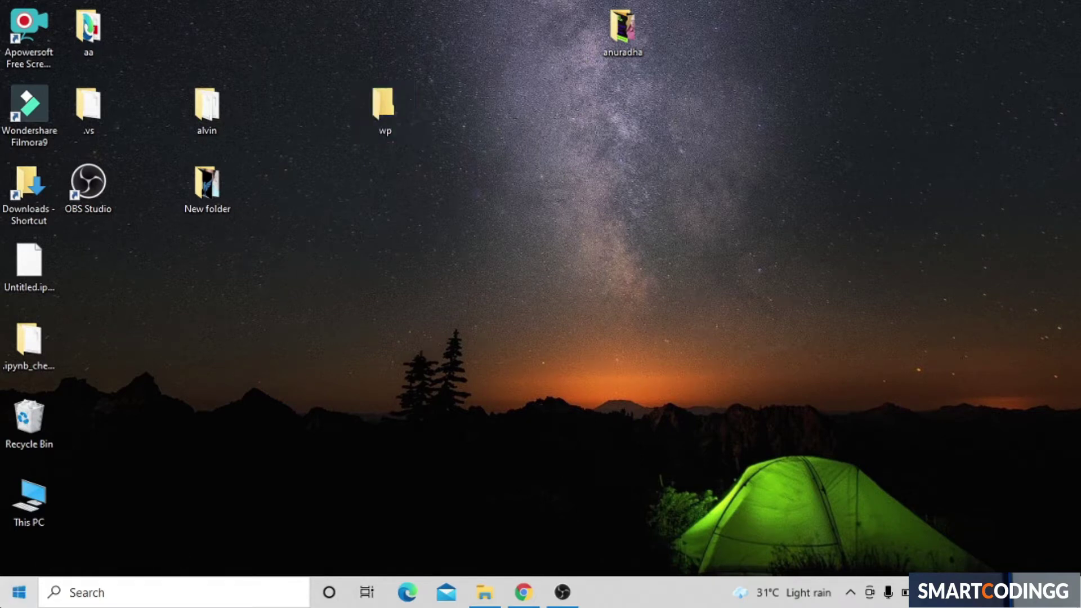
pyautogui.press('super')
pyautogui.write('sub')
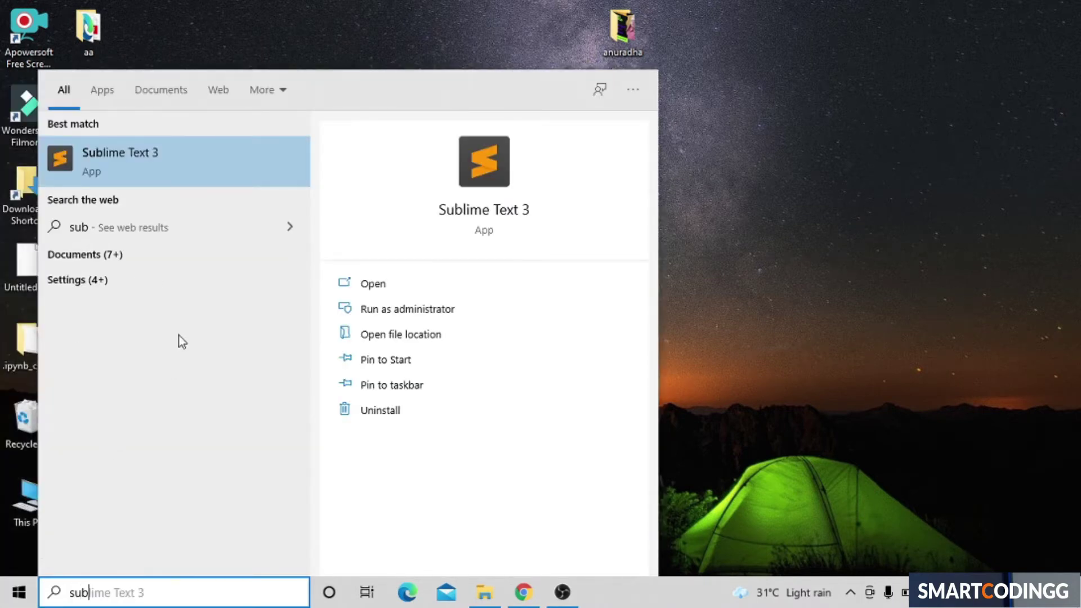
# Step: Launch Sublime Text 3, paste the copied code into the untitled tab, and return to Chrome
pyautogui.click(242, 171)
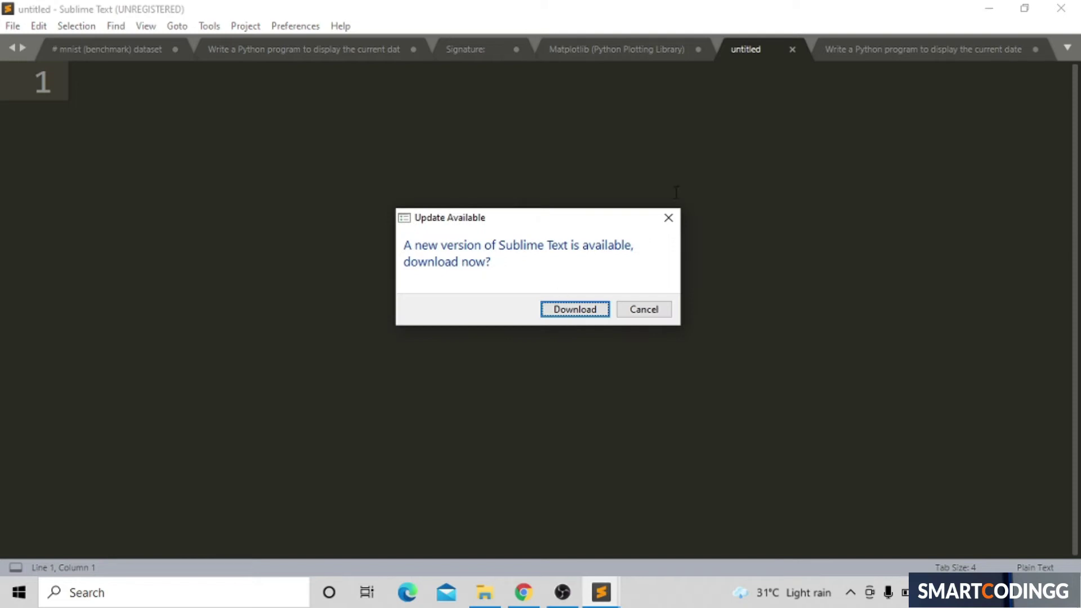
pyautogui.click(678, 218)
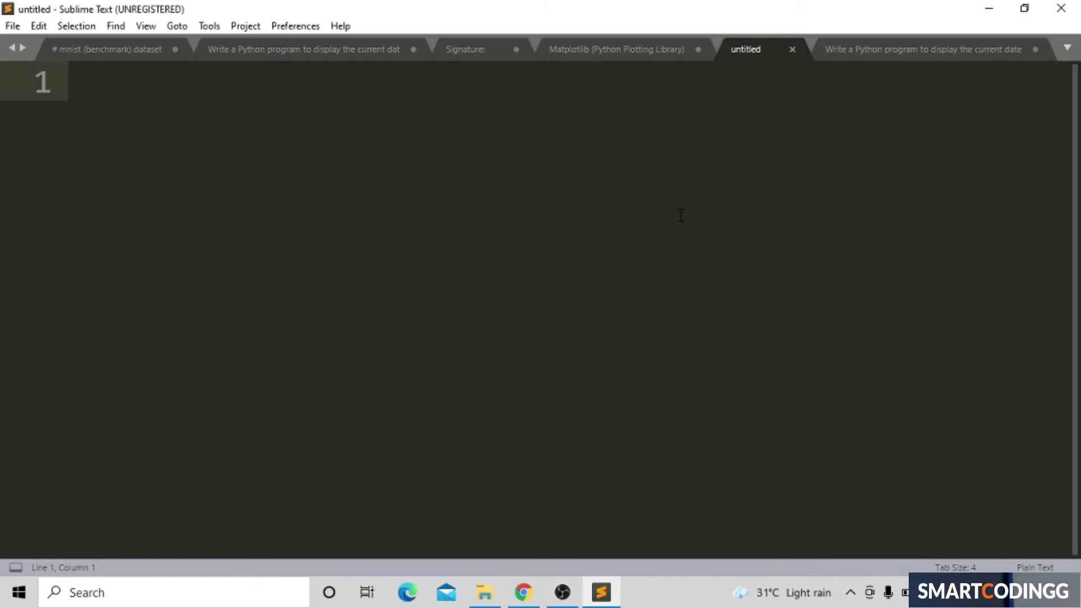
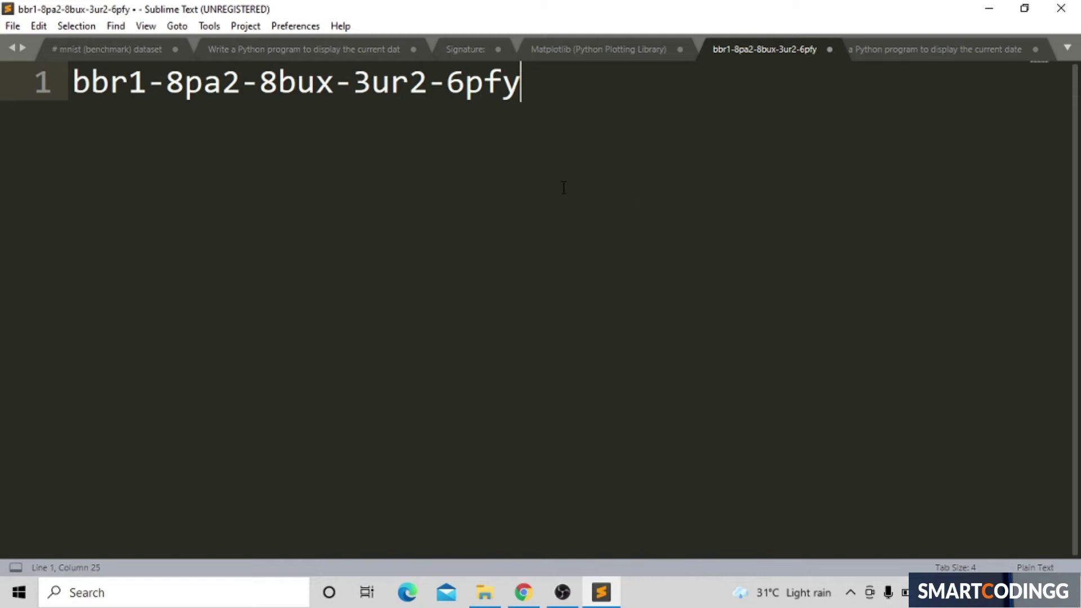
pyautogui.click(986, 8)
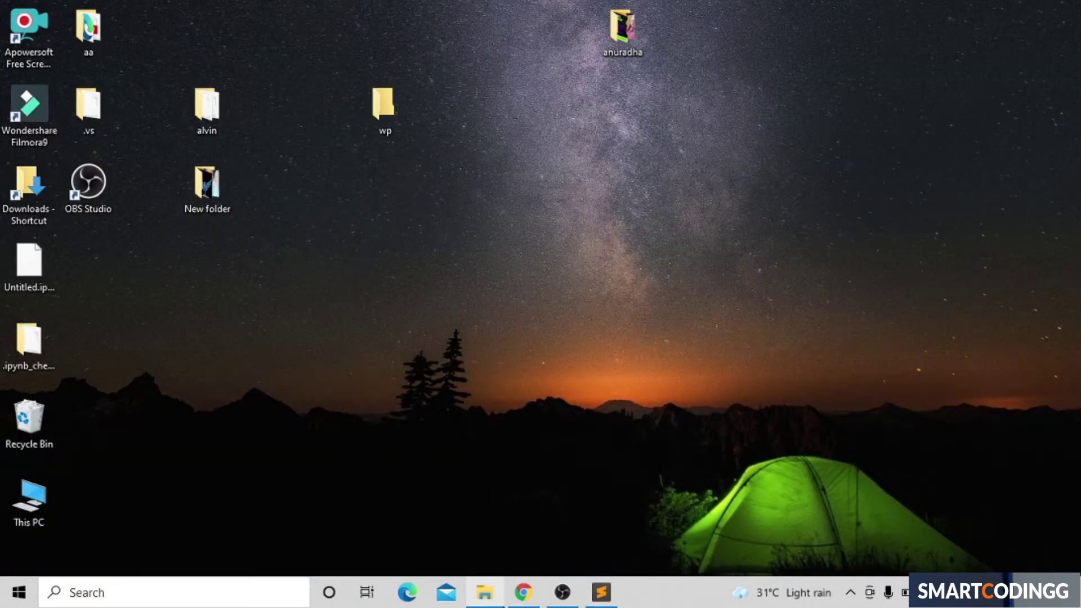
pyautogui.click(513, 556)
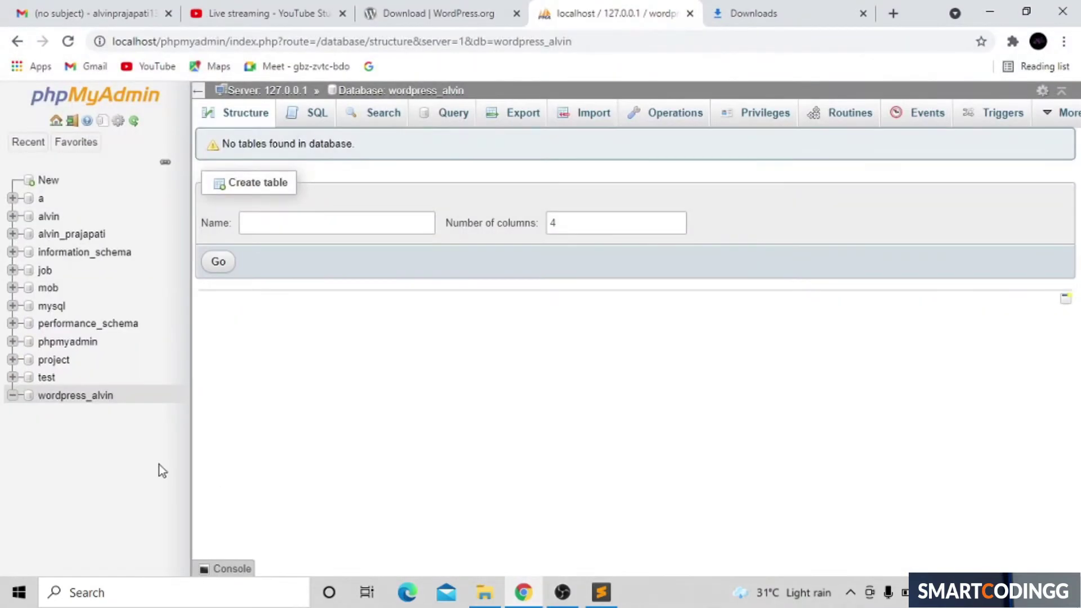
# Step: Copy wordpress_alvin from phpMyAdmin's tree and paste it over the code in Sublime
pyautogui.moveTo(136, 395); pyautogui.dragTo(38, 401)
pyautogui.hotkey('ctrl', 'c')
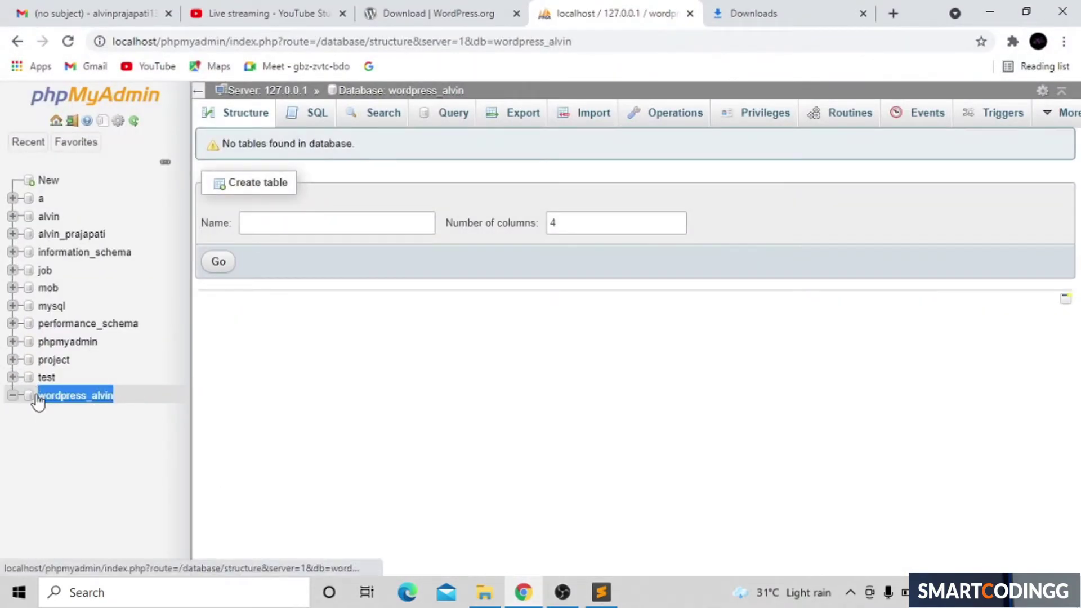
pyautogui.click(989, 12)
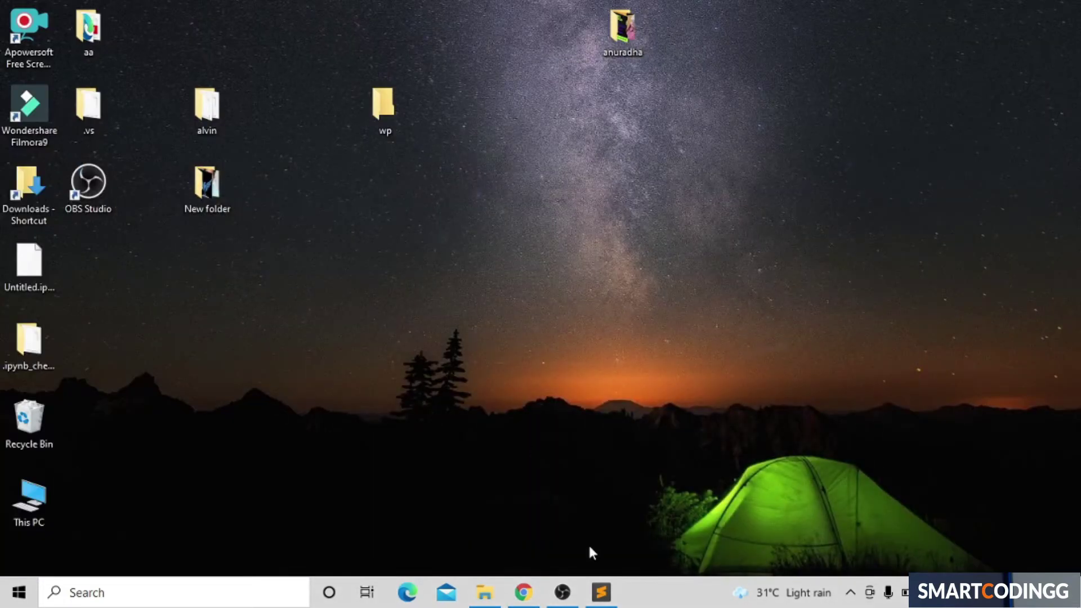
pyautogui.click(602, 588)
pyautogui.hotkey('ctrl', 'a')
pyautogui.press('BackSpace')
pyautogui.hotkey('ctrl', 'v')
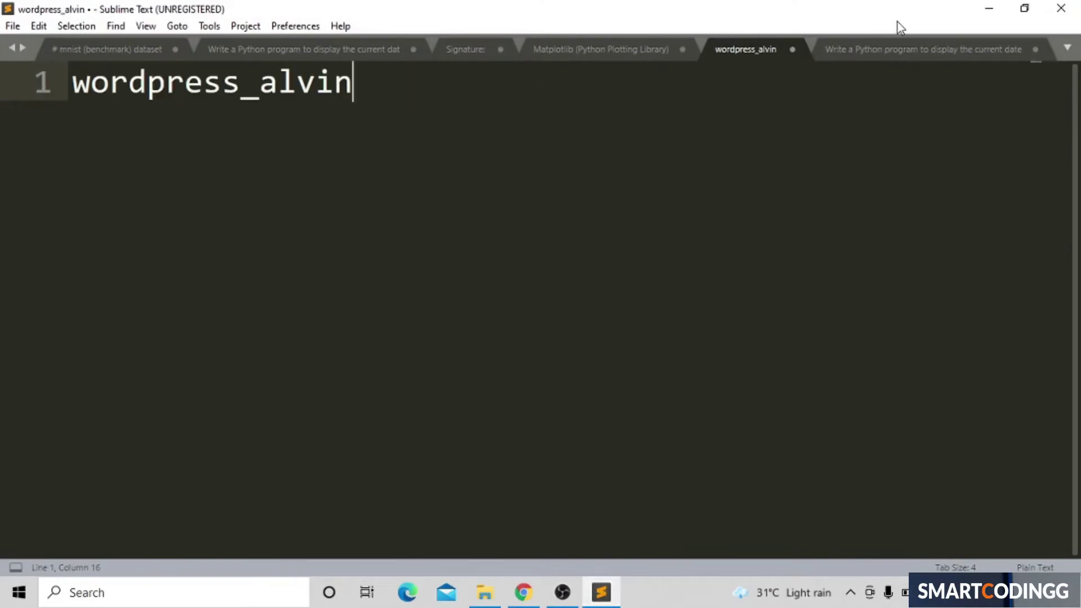
pyautogui.click(988, 7)
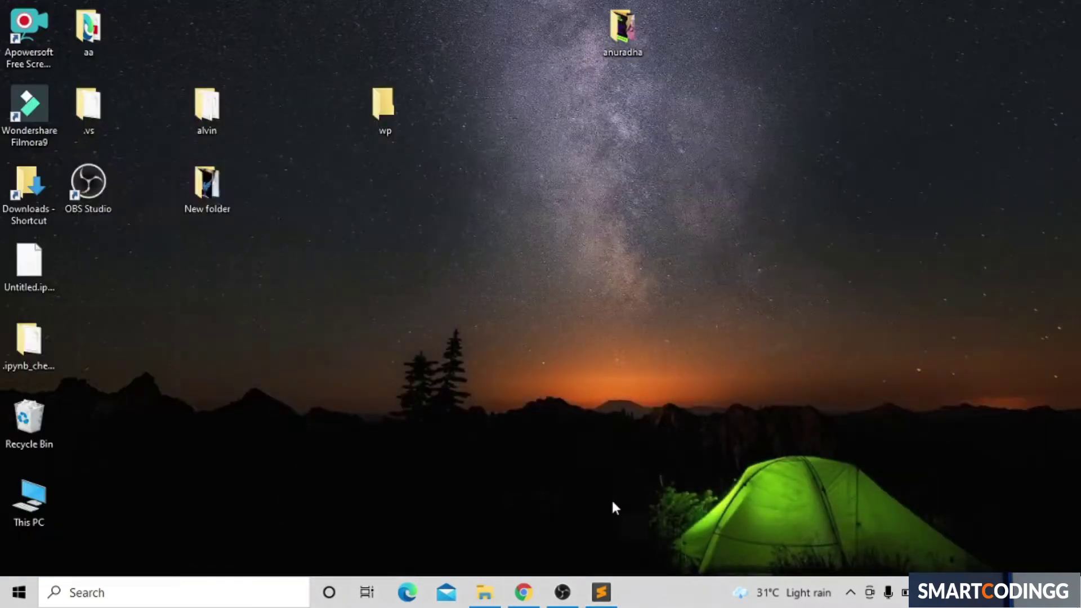
pyautogui.click(523, 592)
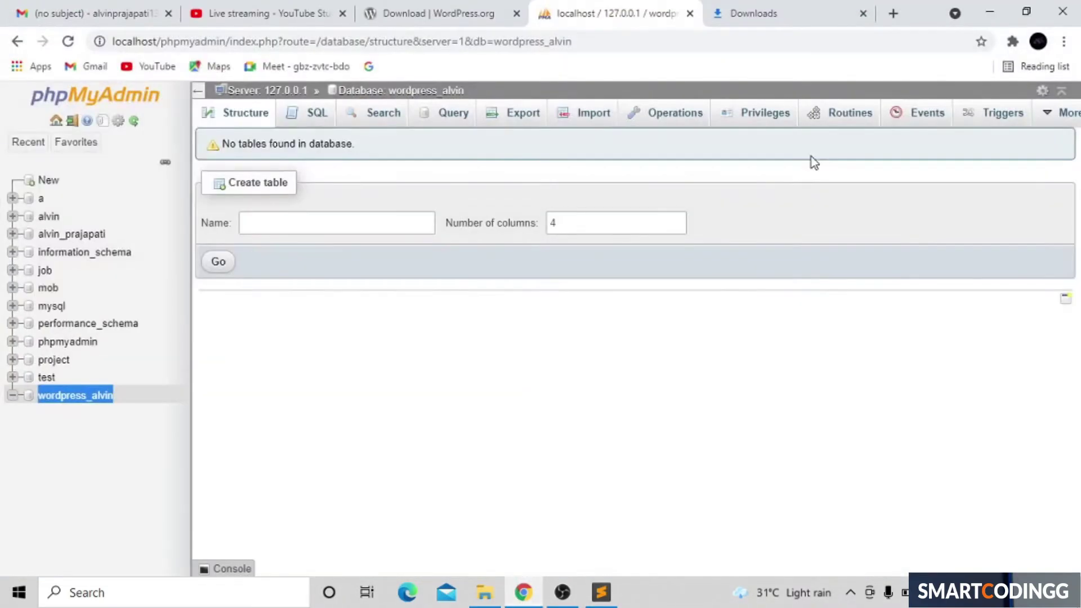
# Step: Show wordpress-5.7.2.zip in the Downloads folder and copy it
pyautogui.click(772, 8)
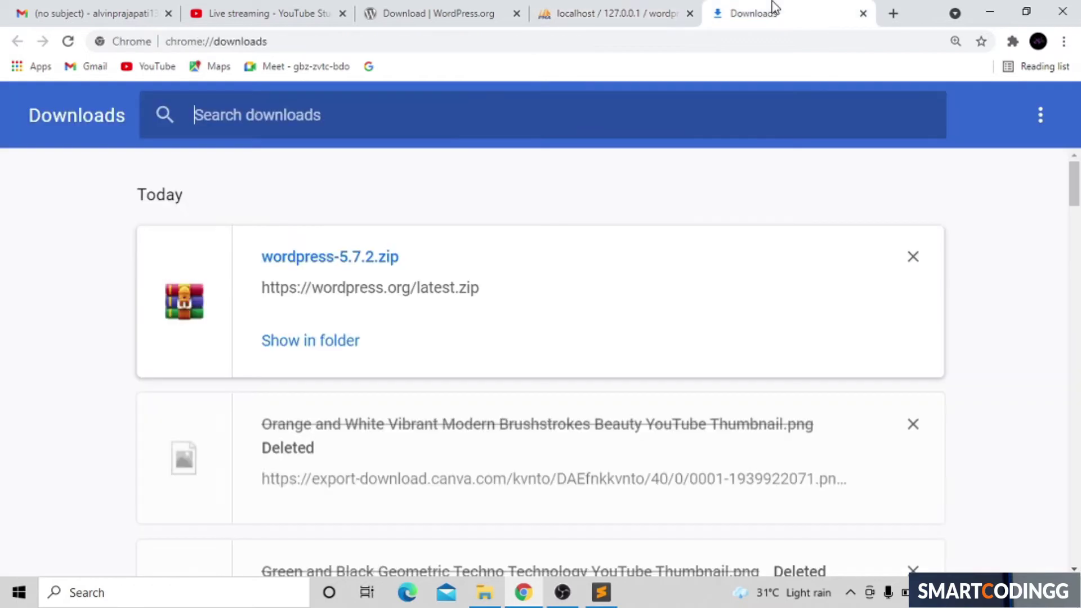
pyautogui.click(332, 348)
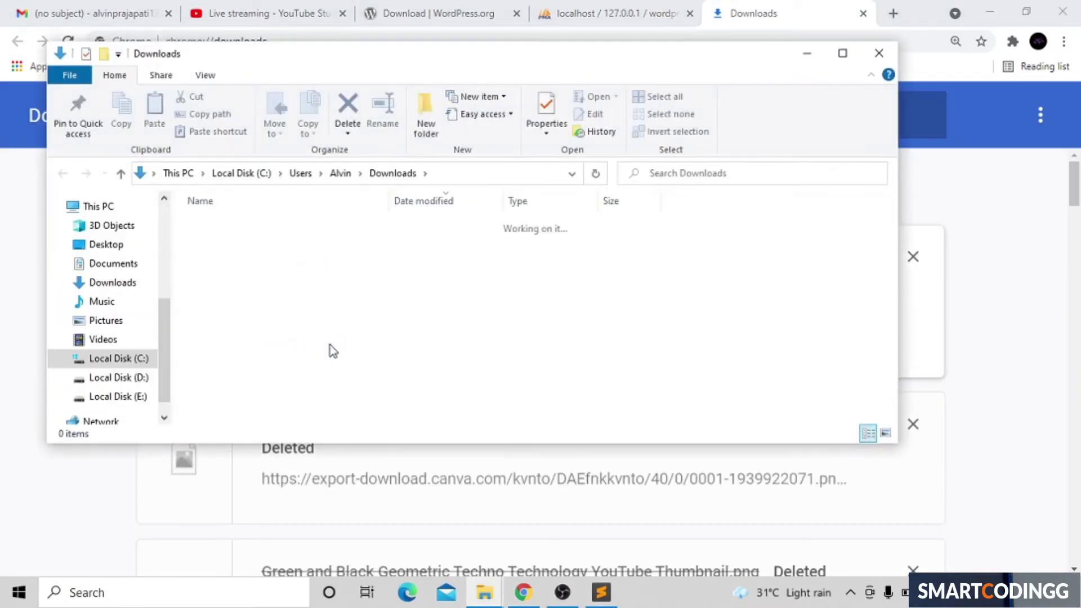
pyautogui.doubleClick(392, 246)
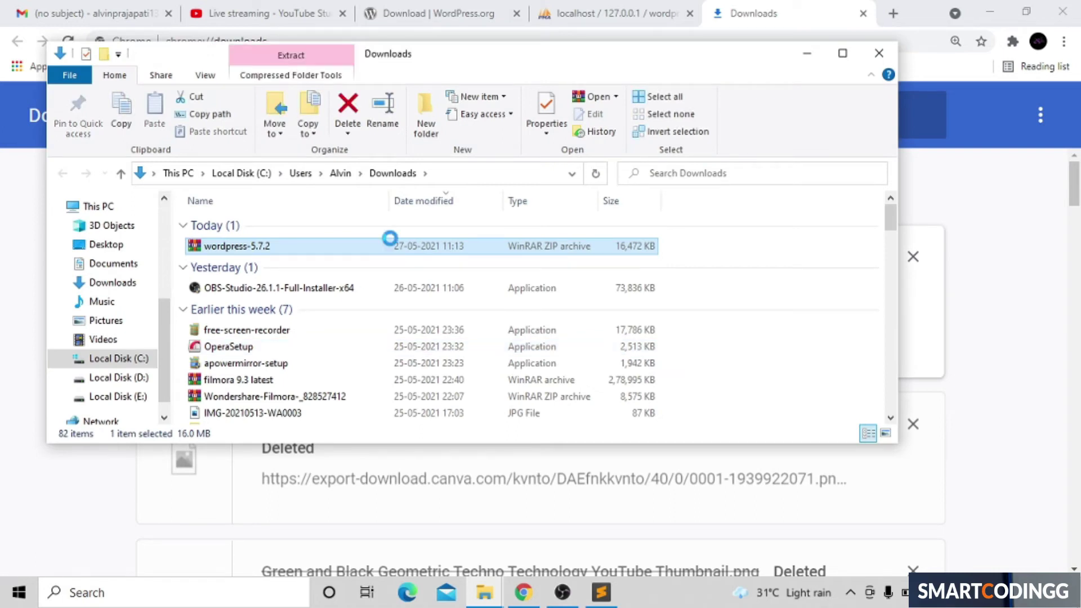
pyautogui.rightClick(390, 236)
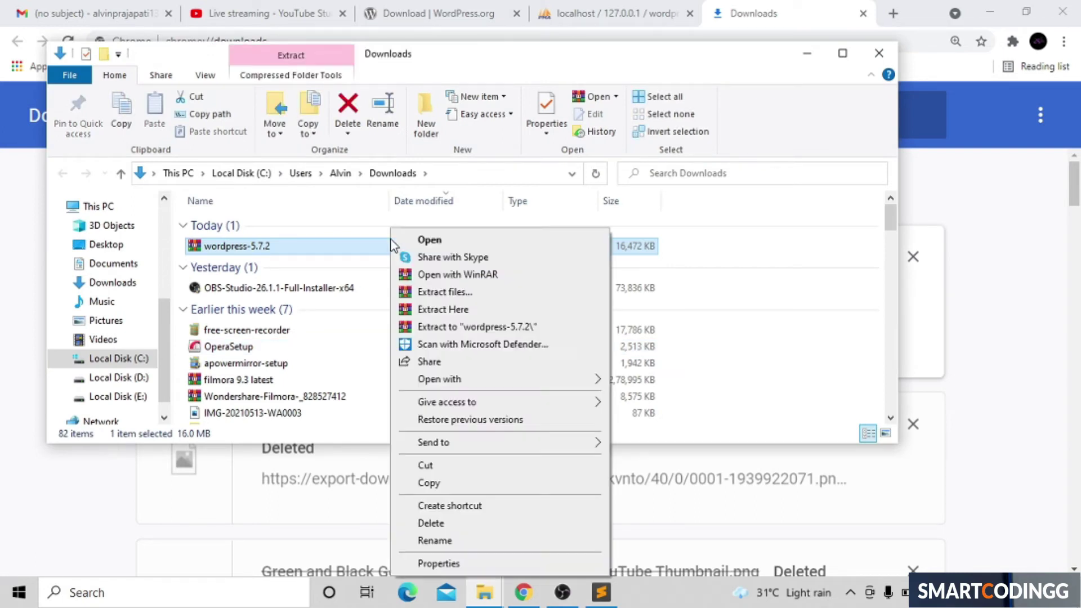
pyautogui.click(497, 484)
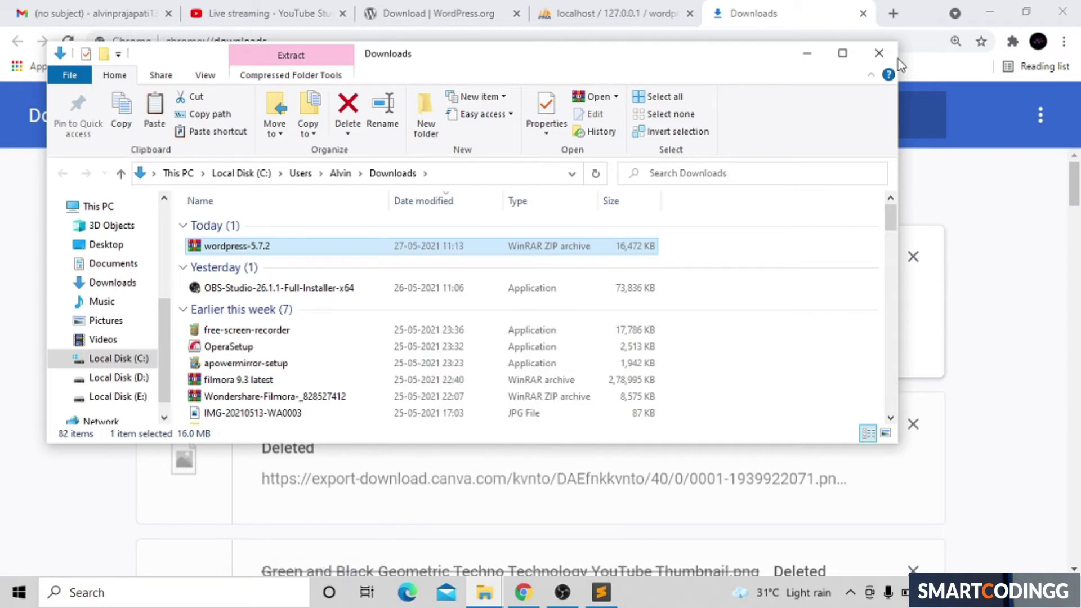
# Step: Extract the zip in the desktop wp folder and select all 19 items in wp\wordpress
pyautogui.click(878, 53)
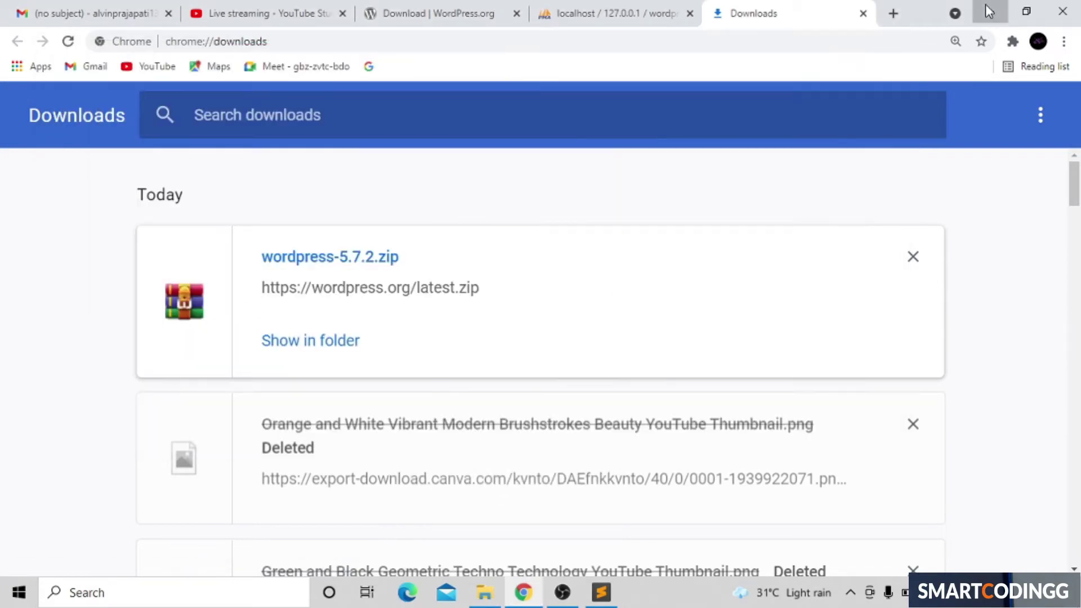
pyautogui.click(989, 12)
pyautogui.doubleClick(383, 104)
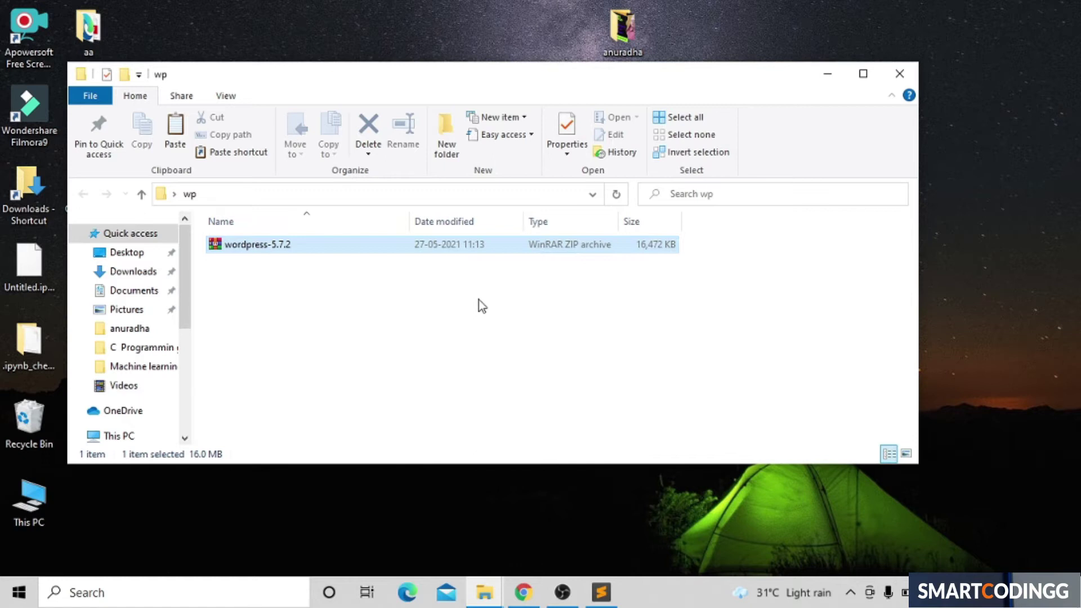
pyautogui.click(391, 245)
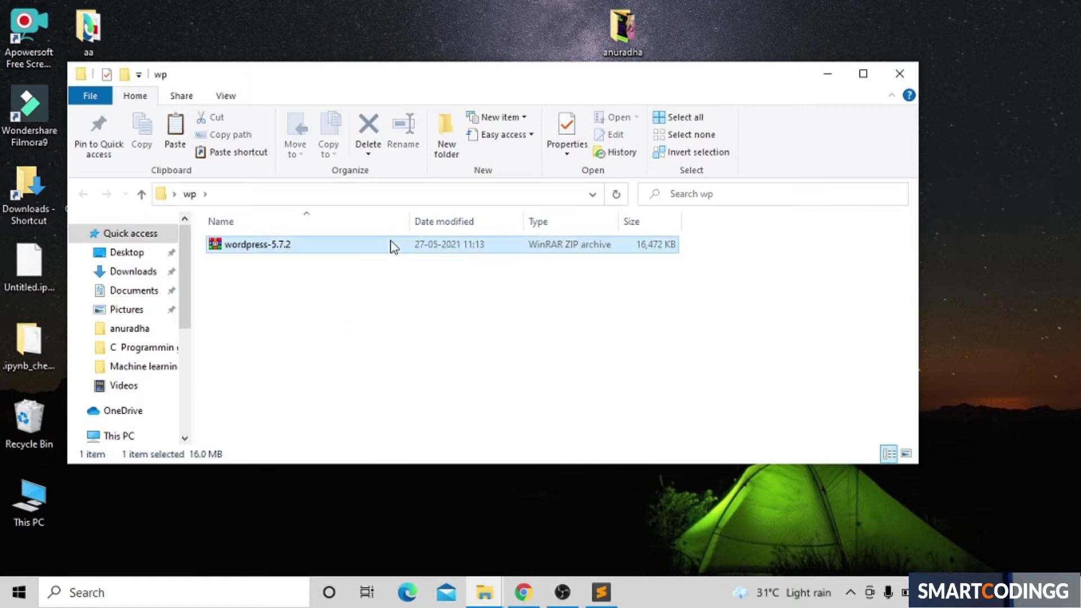
pyautogui.rightClick(393, 244)
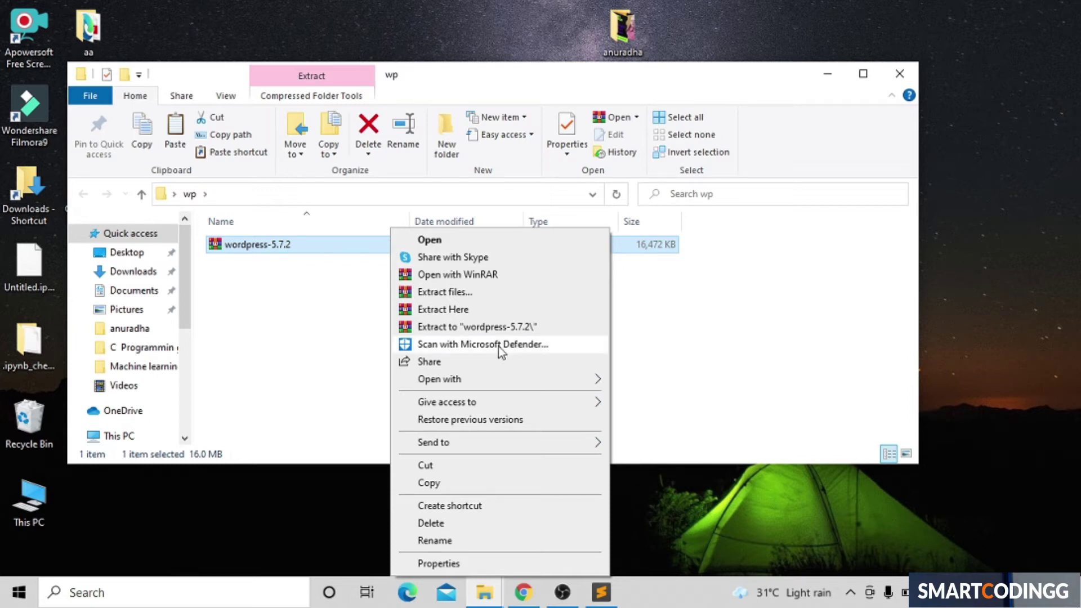
pyautogui.click(442, 309)
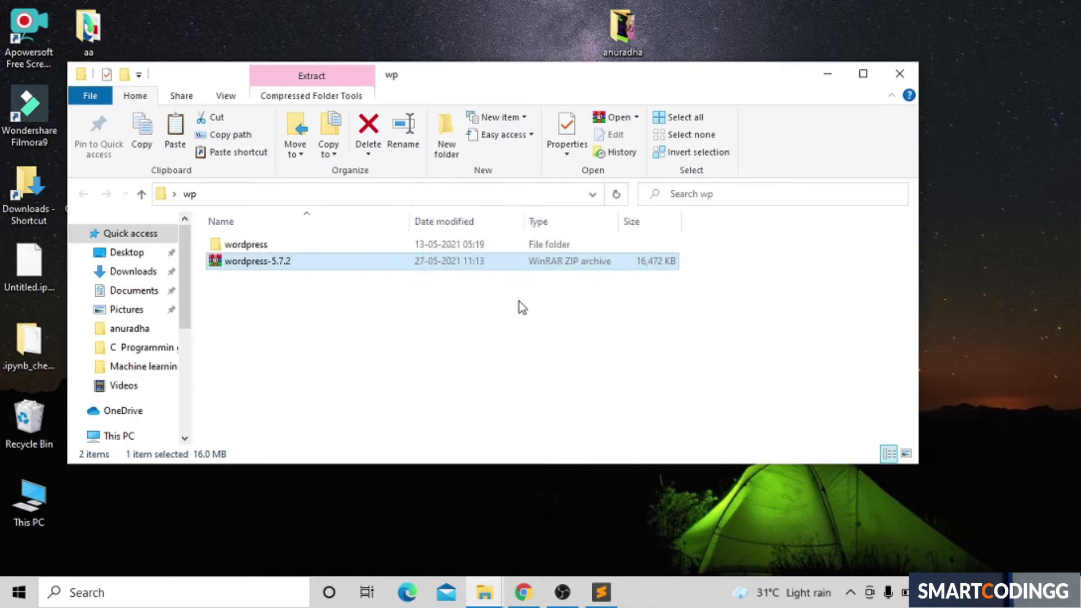
pyautogui.doubleClick(330, 245)
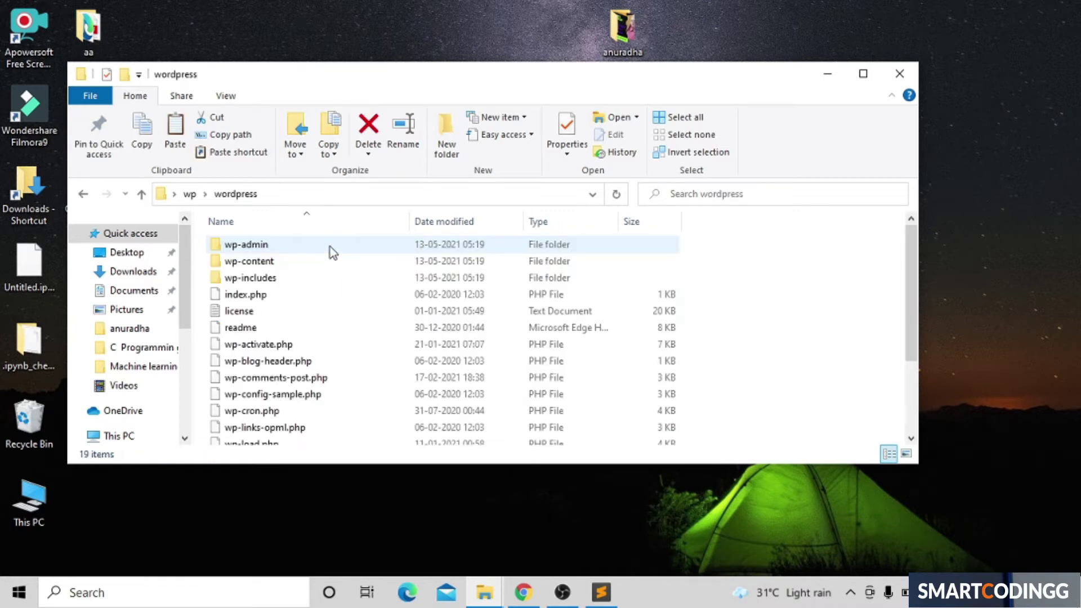
pyautogui.hotkey('ctrl', 'a')
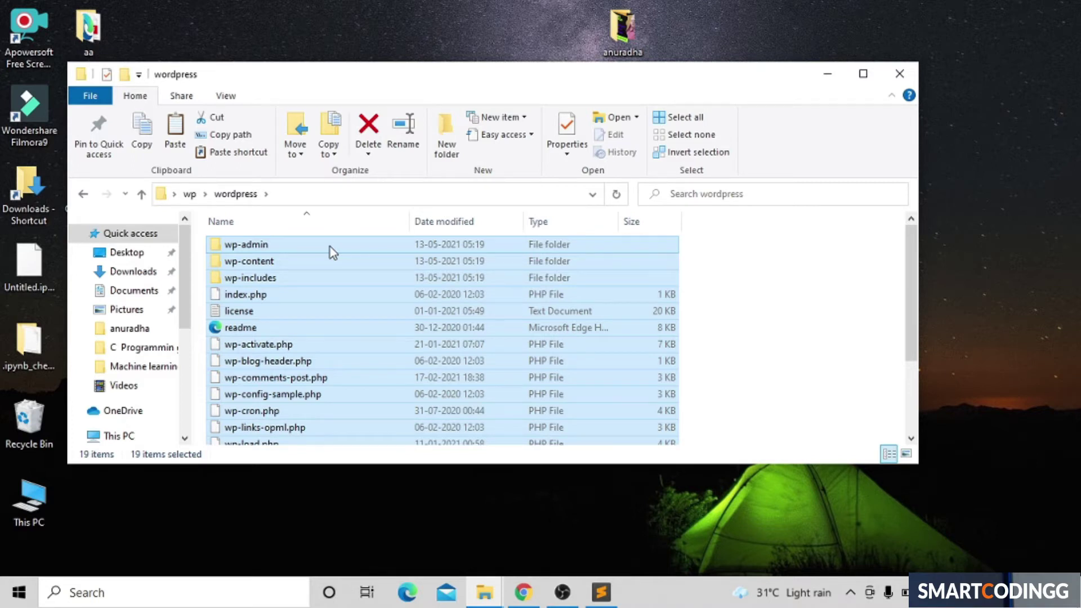
# Step: Close the WordPress folder window and open This PC from the Start search
pyautogui.click(899, 73)
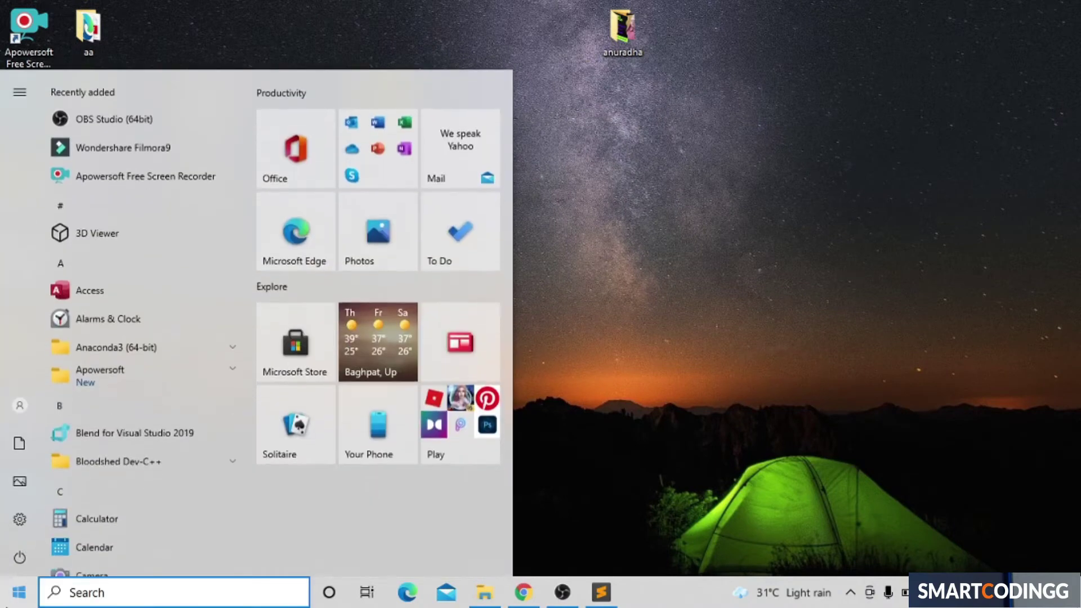
pyautogui.click(353, 3)
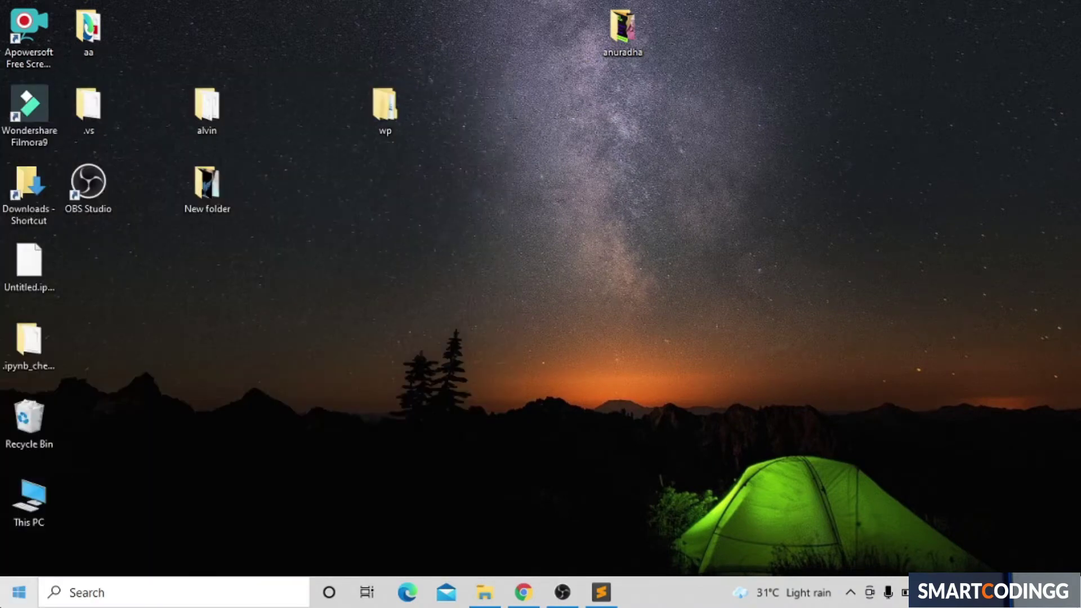
pyautogui.click(18, 591)
pyautogui.write('thi')
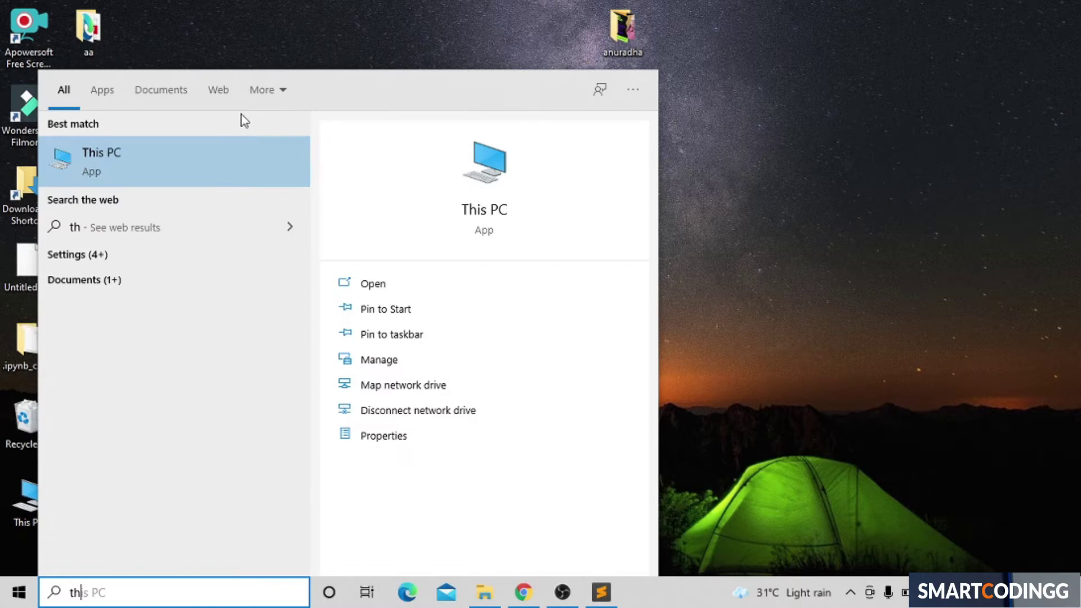
pyautogui.click(212, 169)
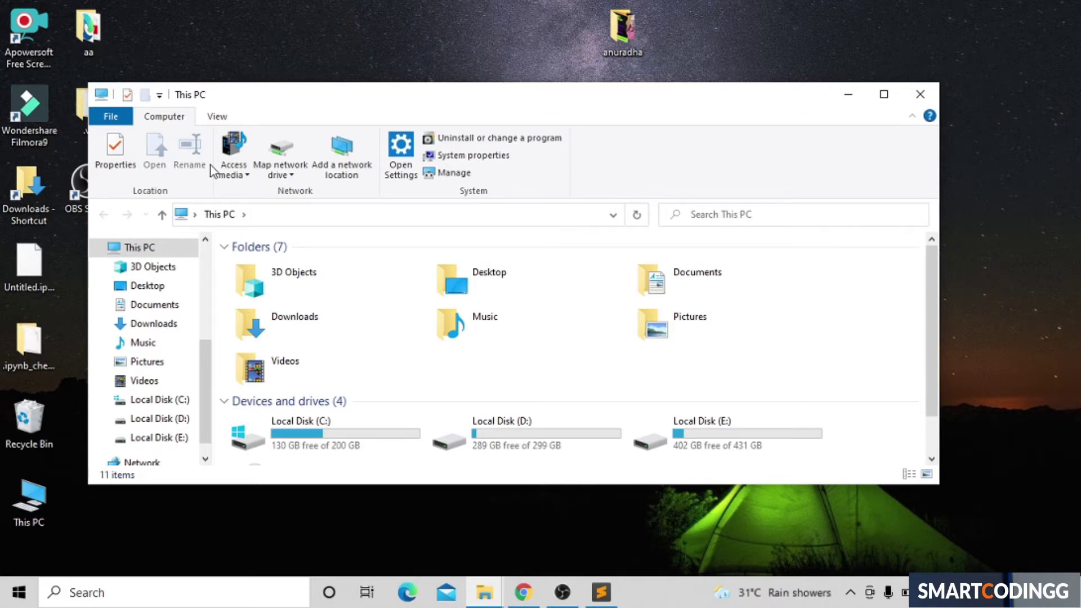
# Step: Go to C:\xampp\htdocs, maximize the window, and bring up its context menu
pyautogui.click(339, 436)
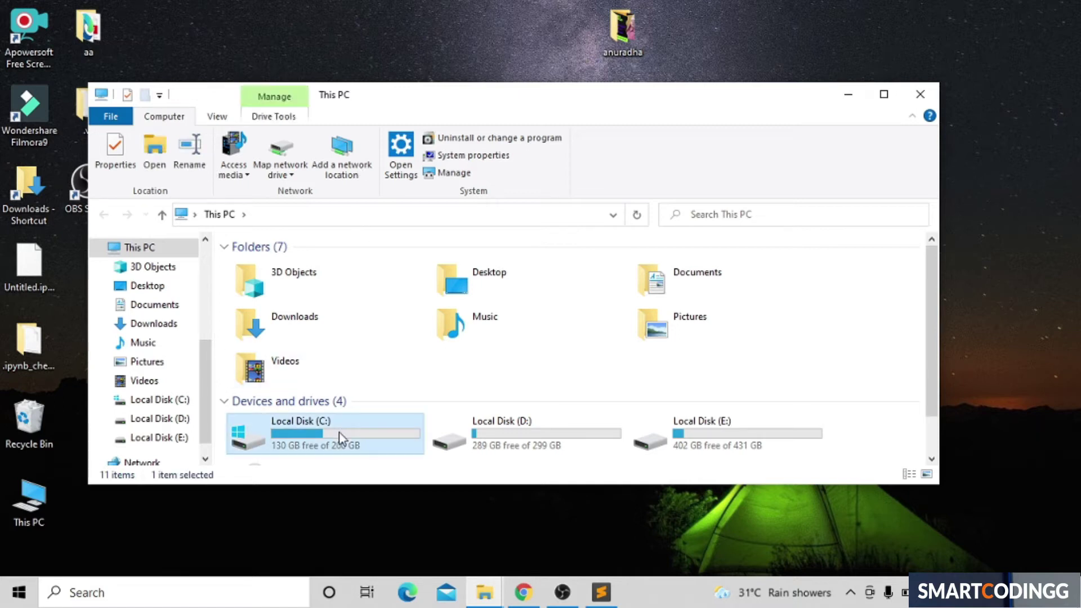
pyautogui.doubleClick(339, 437)
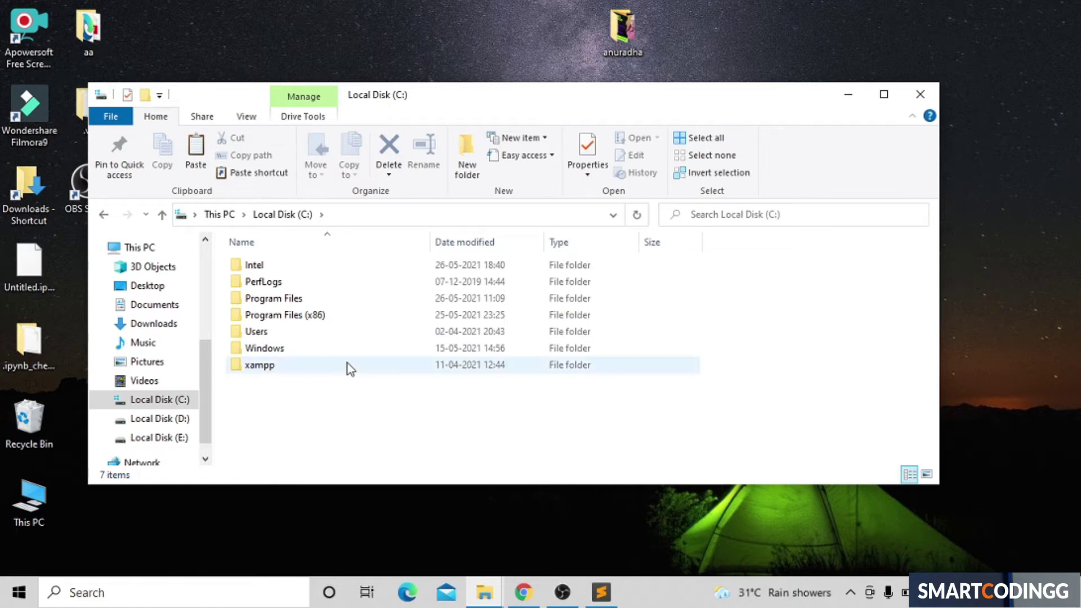
pyautogui.doubleClick(336, 370)
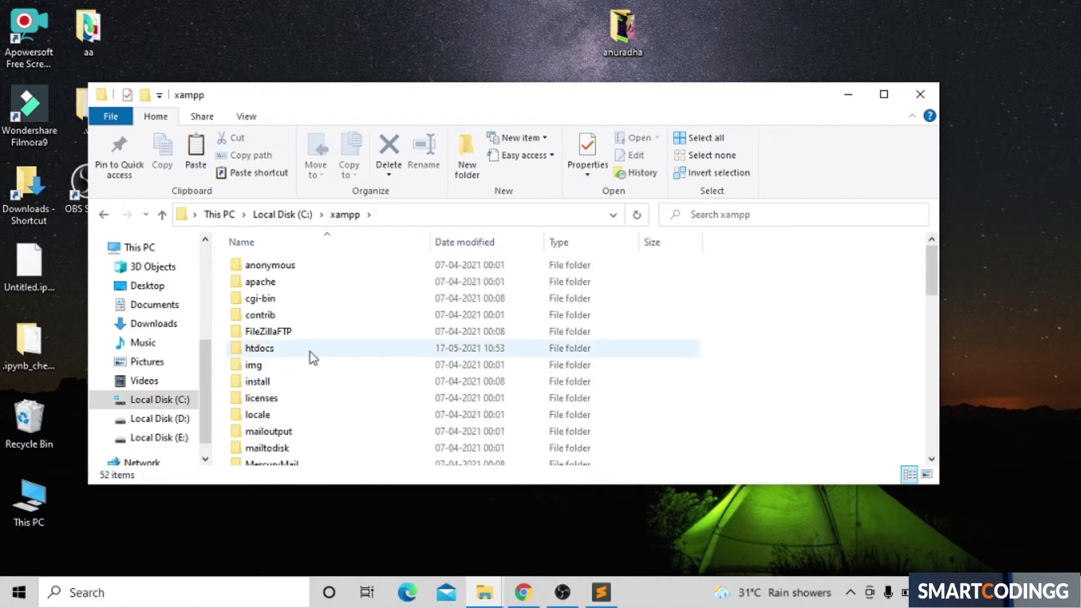
pyautogui.doubleClick(312, 349)
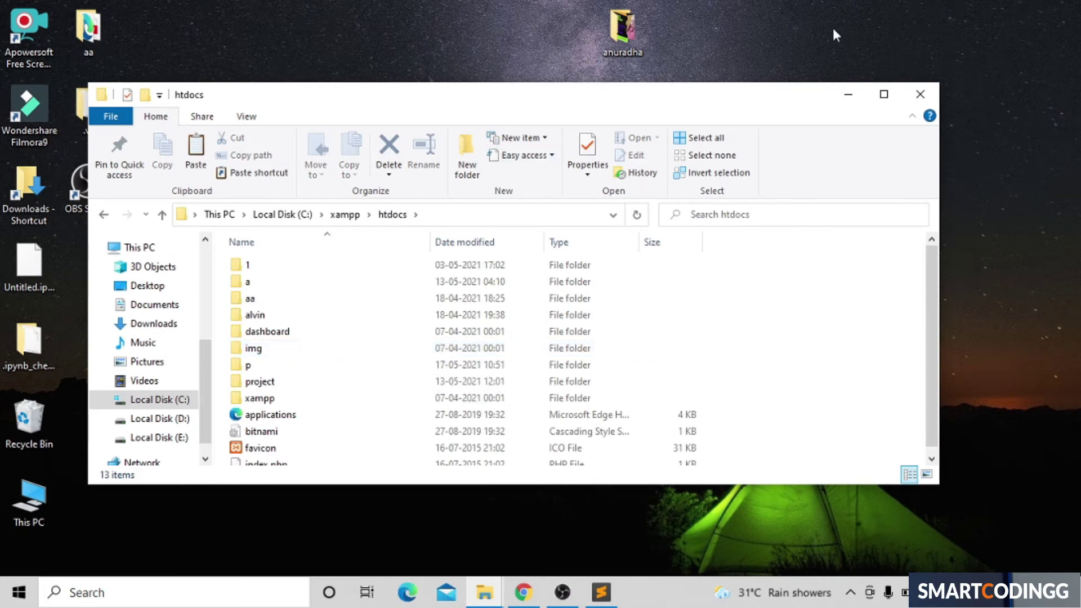
pyautogui.click(885, 97)
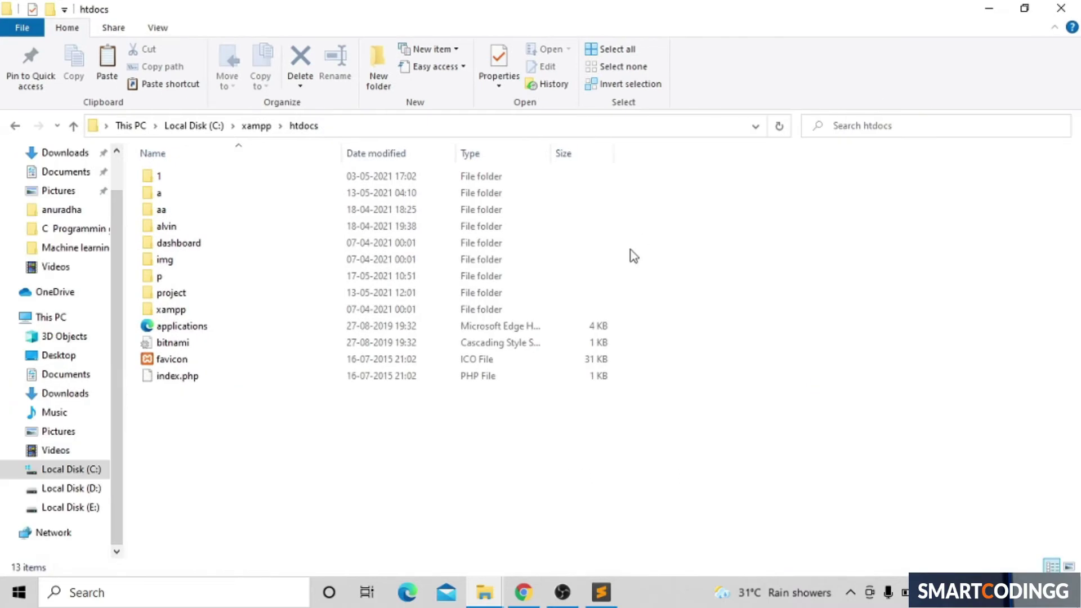
pyautogui.rightClick(299, 518)
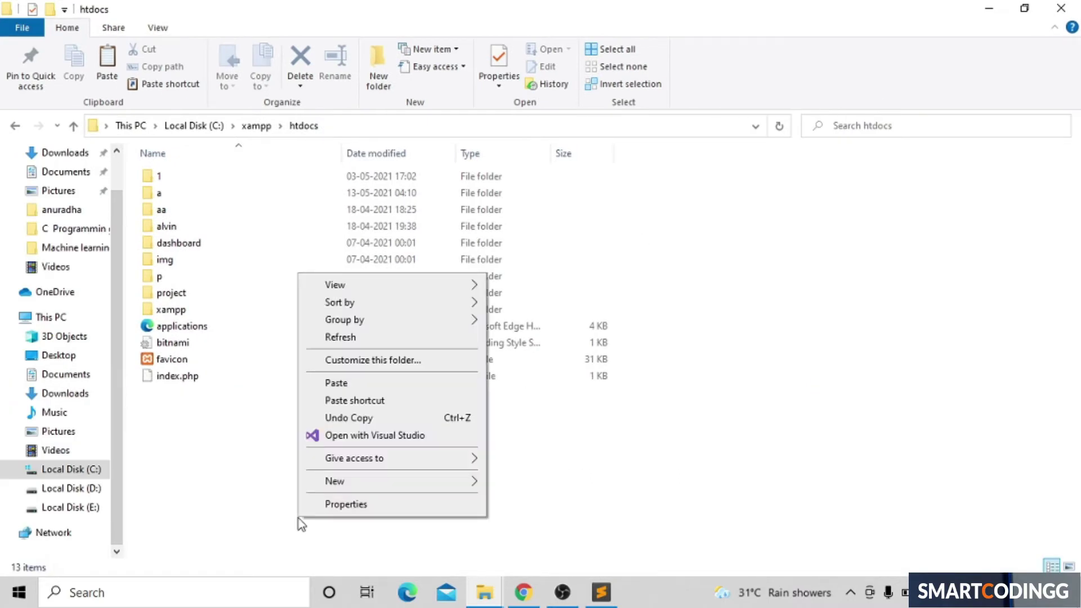
# Step: Make a new folder named wpp in htdocs and open it
pyautogui.moveTo(367, 484)
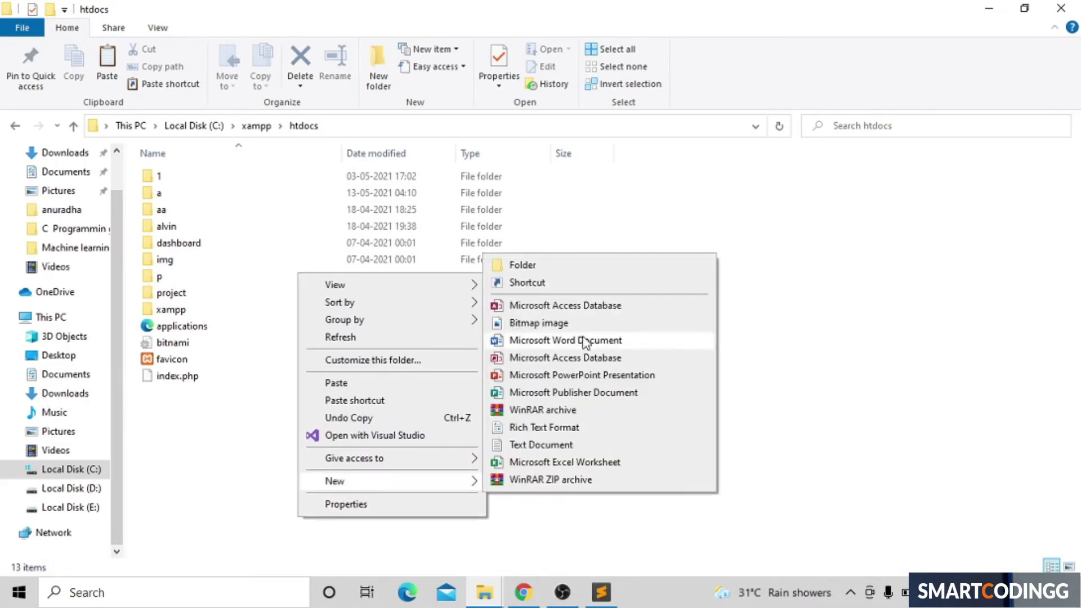
pyautogui.click(625, 269)
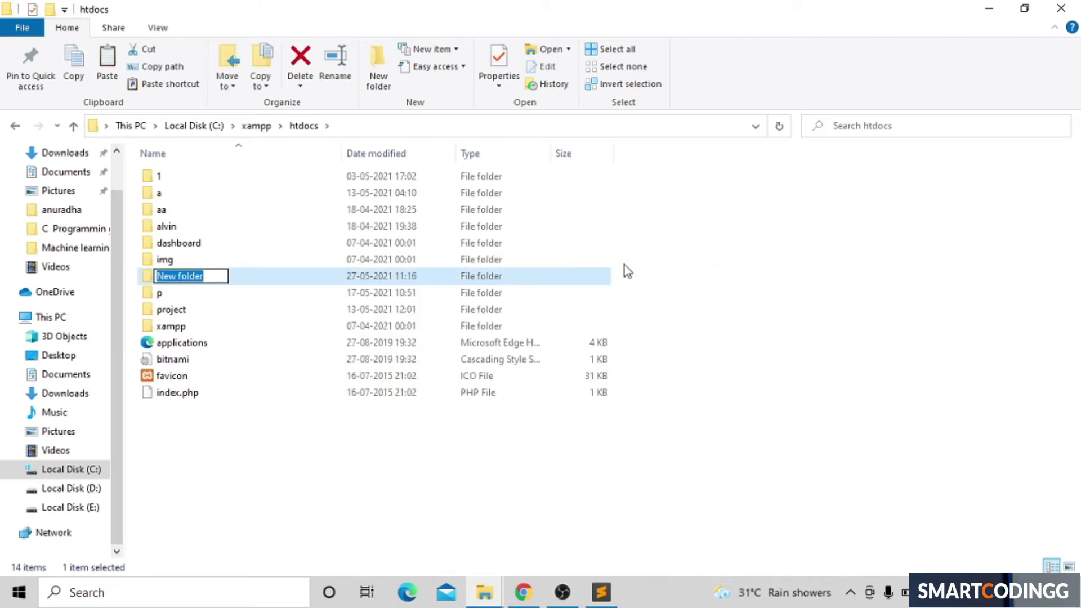
pyautogui.press('BackSpace')
pyautogui.write('w')
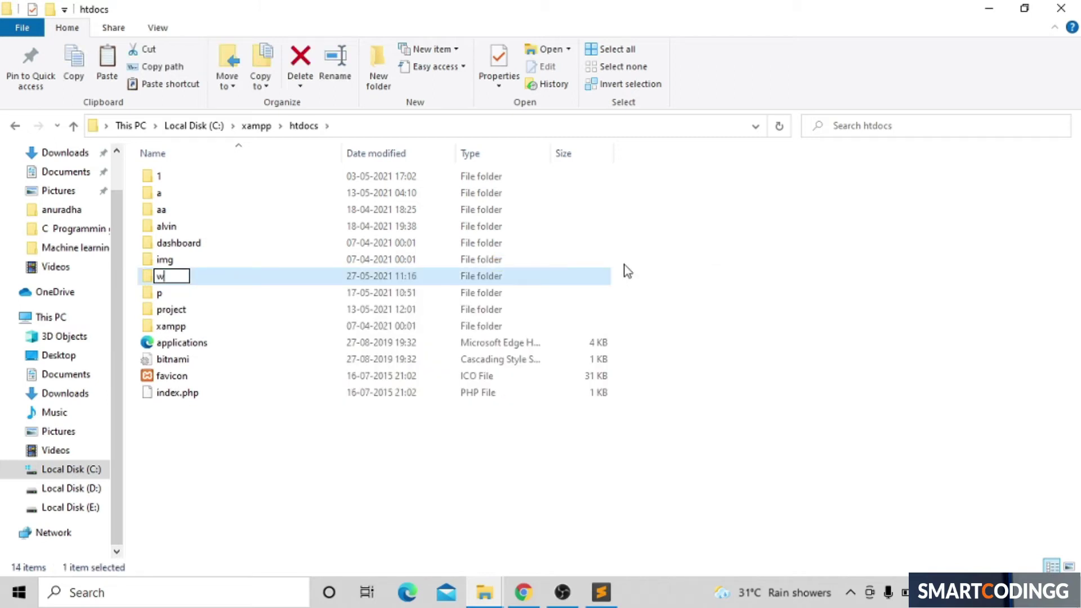
pyautogui.press('BackSpace')
pyautogui.write('wpp')
pyautogui.press('BackSpace')
pyautogui.press('BackSpace')
pyautogui.press('BackSpace')
pyautogui.write('wpp')
pyautogui.press('Return')
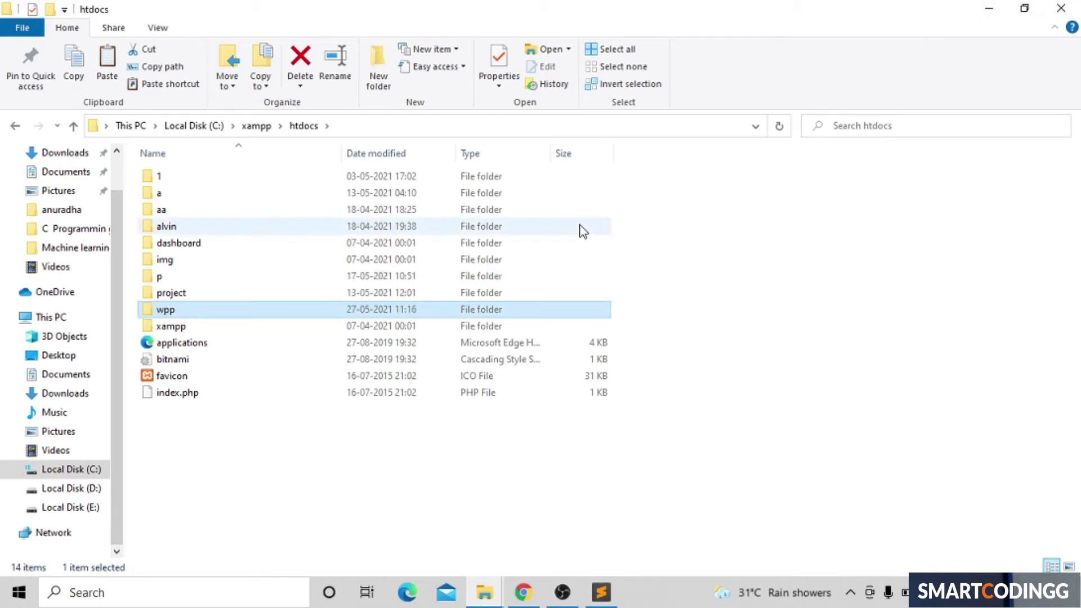
pyautogui.doubleClick(259, 313)
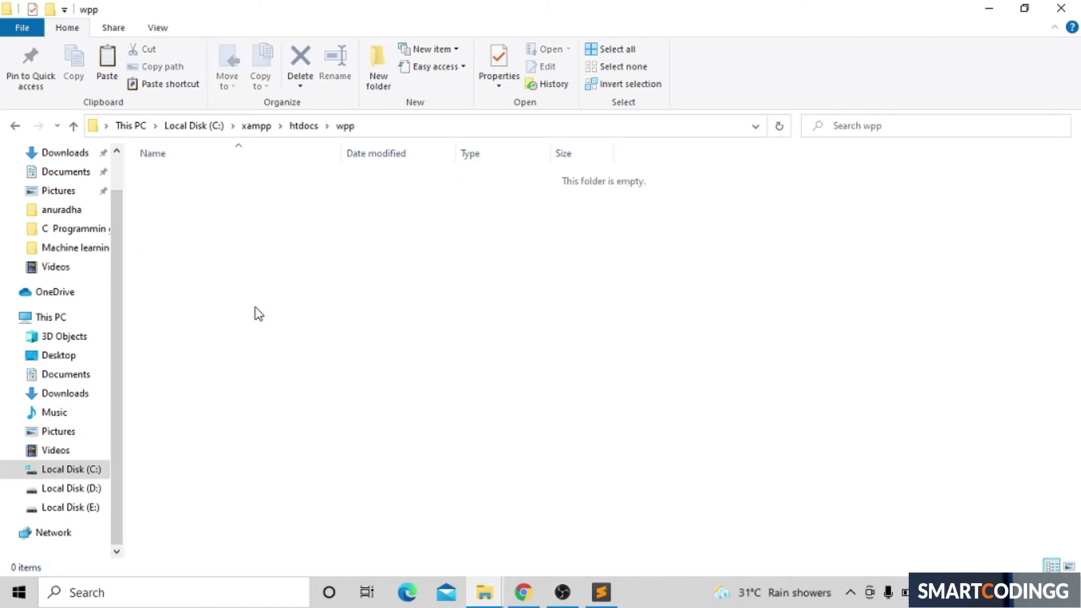
# Step: Paste the copied WordPress files into the wpp folder
pyautogui.hotkey('ctrl', 'v')
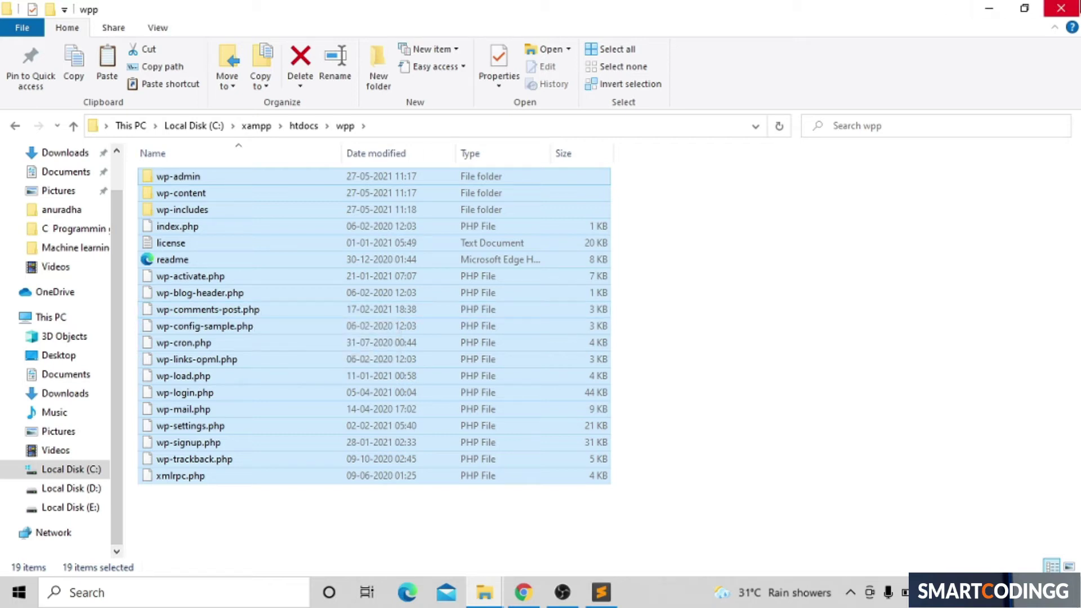
# Step: Minimize File Explorer and load localhost/wpp in a new Chrome tab
pyautogui.click(986, 5)
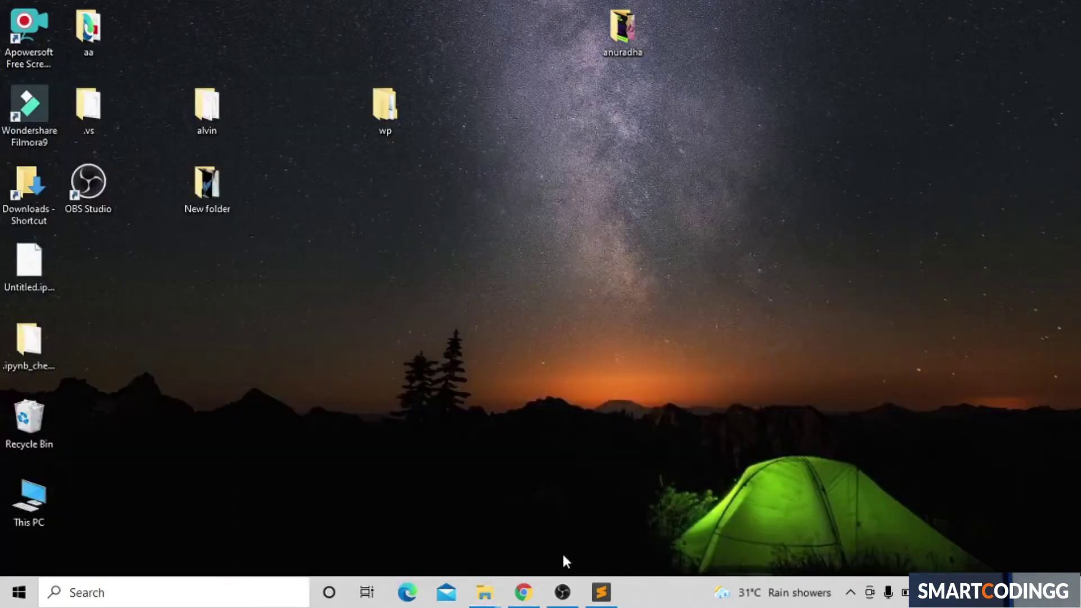
pyautogui.click(523, 592)
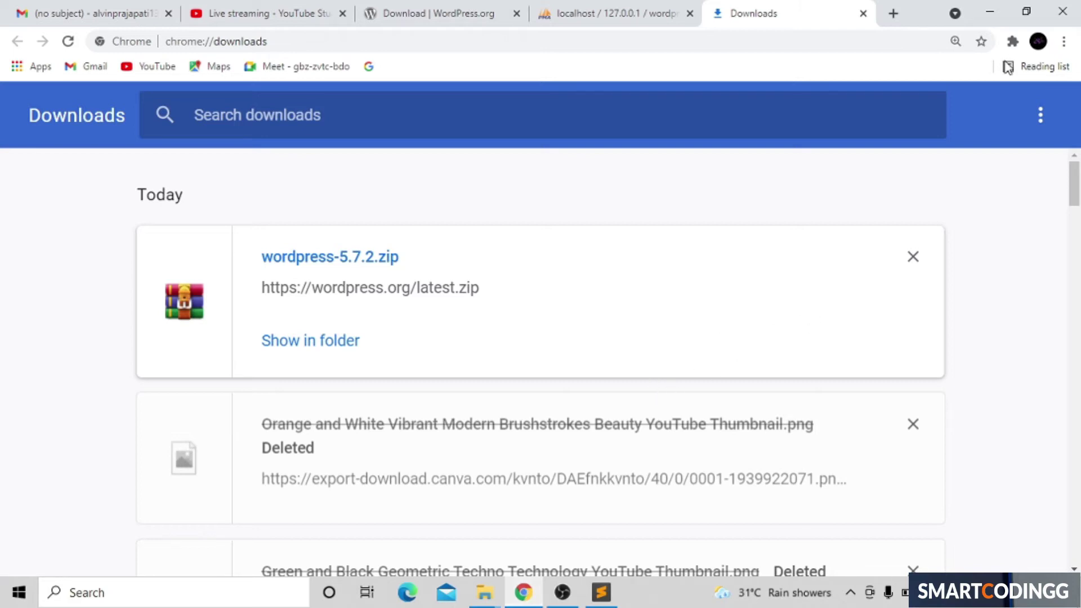
pyautogui.click(892, 15)
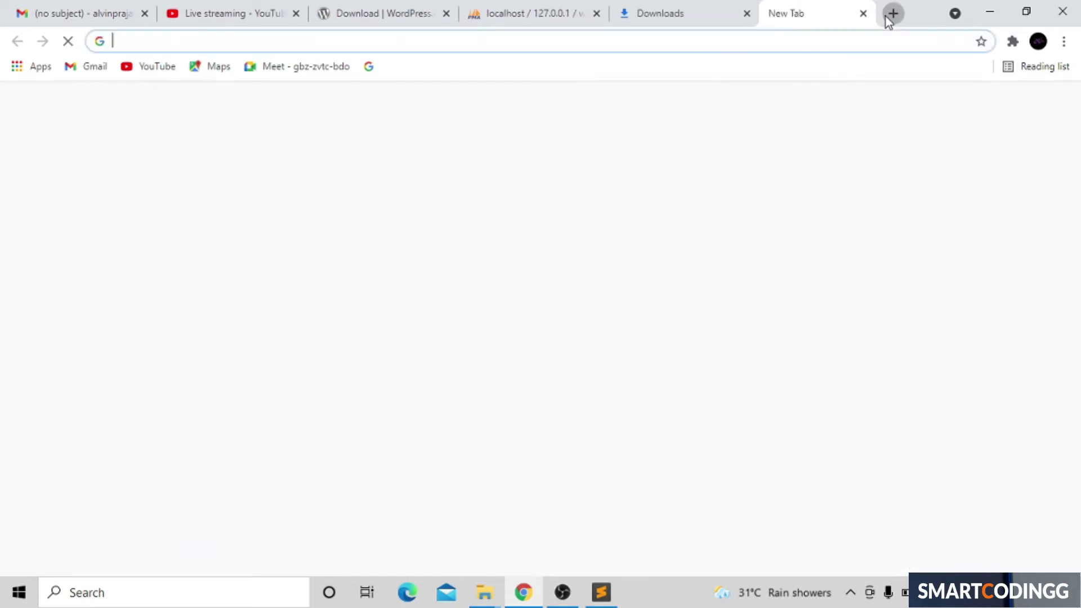
pyautogui.click(497, 37)
pyautogui.write('loc')
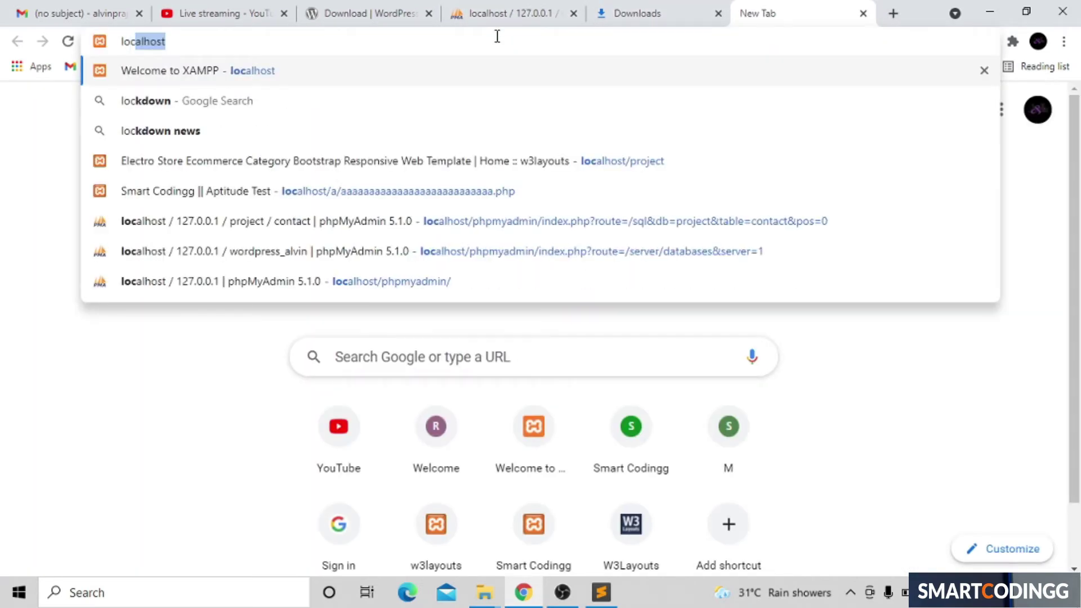
pyautogui.write('alhost/')
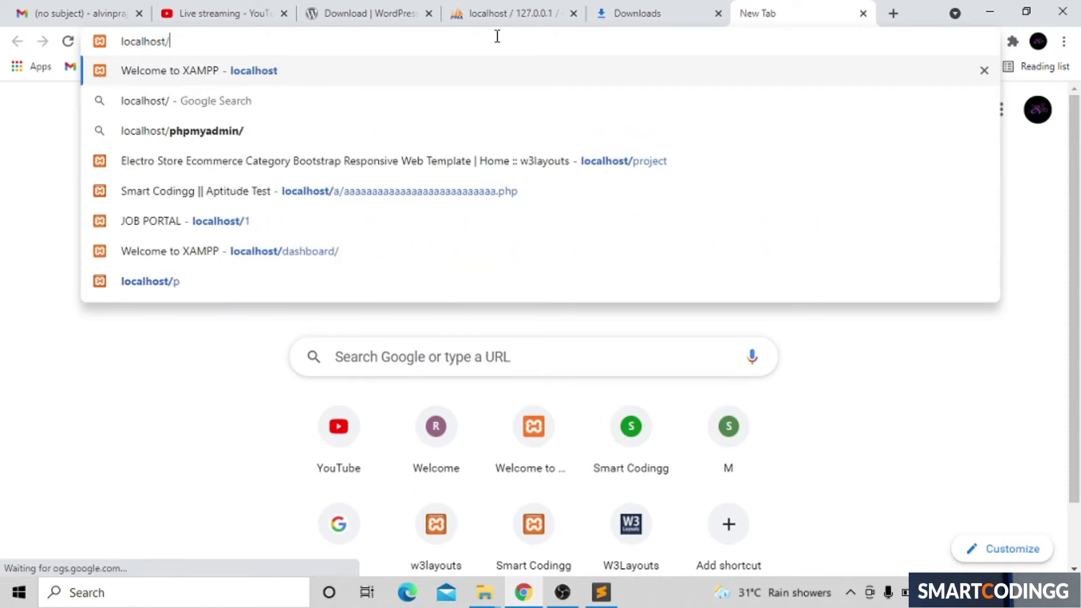
pyautogui.write('wpp')
pyautogui.press('Return')
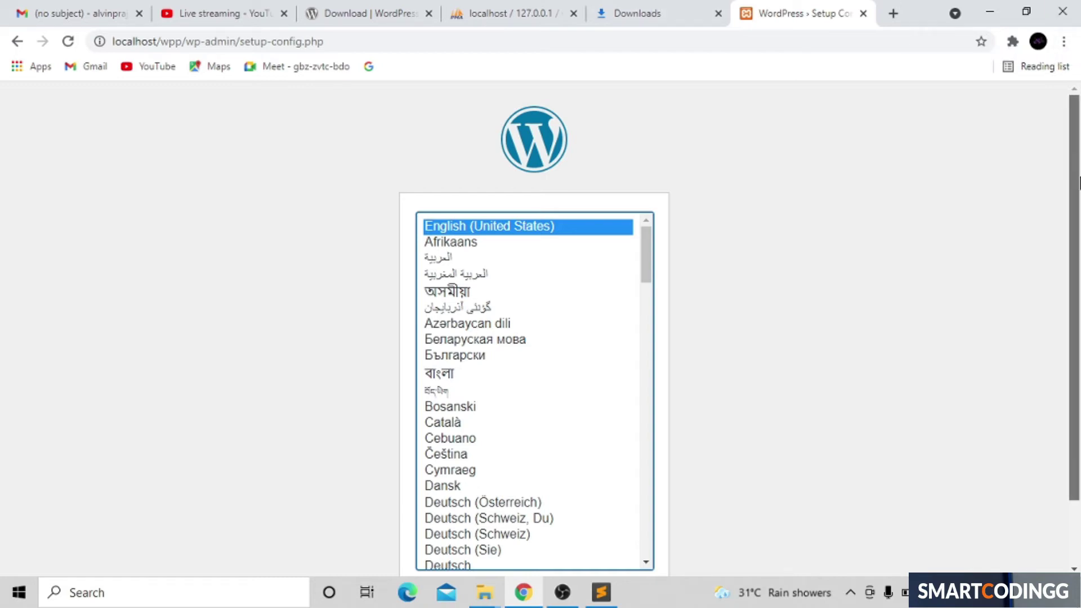
# Step: Accept English (United States) and continue past the welcome screen to the database form
pyautogui.press('XF86MonBrightnessUp')
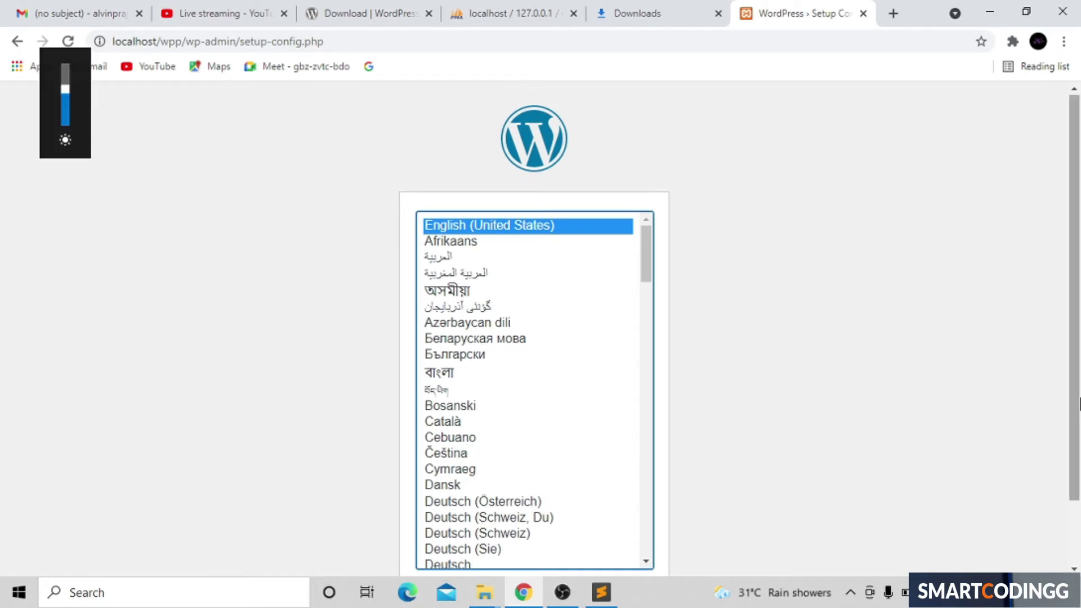
pyautogui.scroll(-2, 1078, 408)
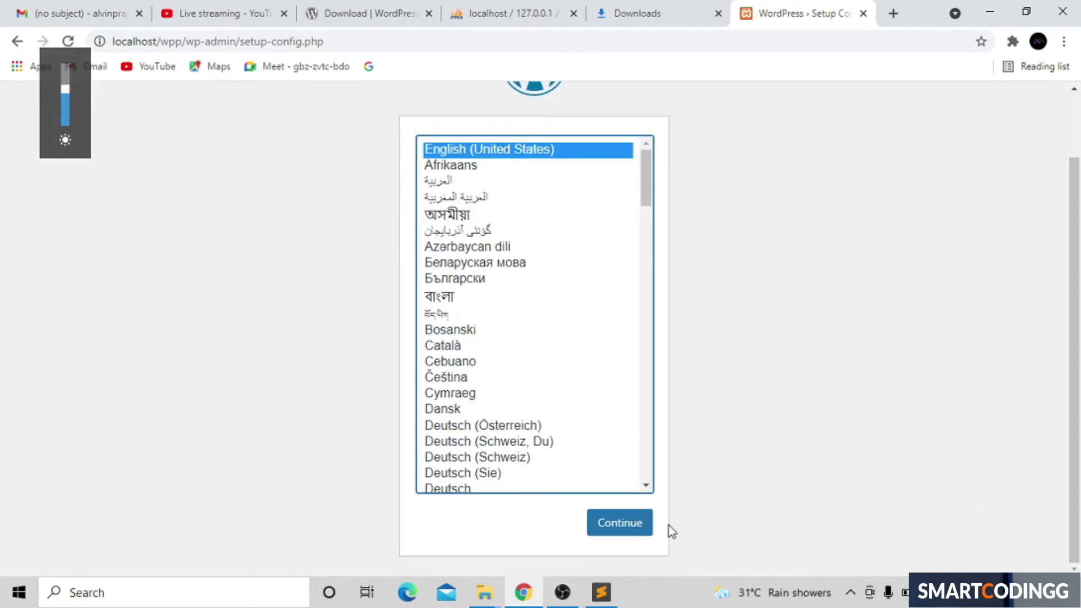
pyautogui.click(630, 538)
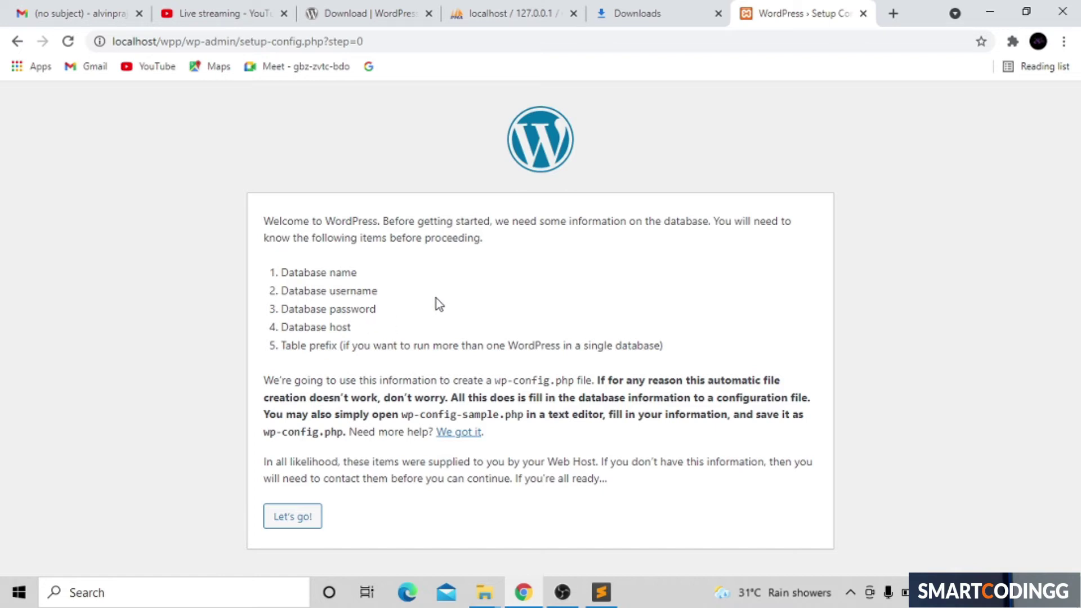
pyautogui.click(296, 522)
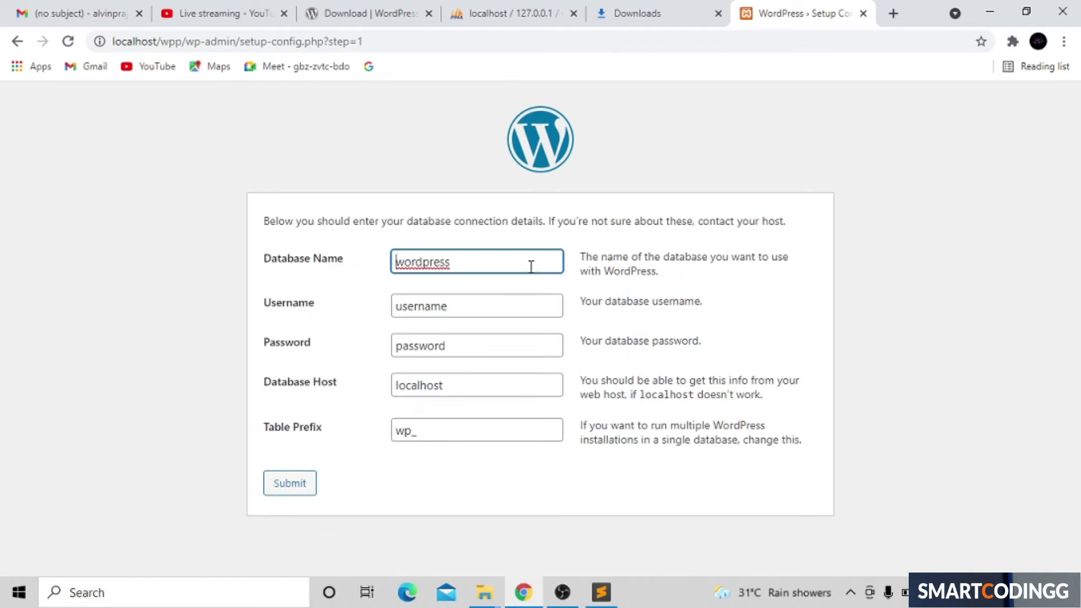
# Step: Copy the database name wordpress_alvin from the Sublime Text note, then minimize it
pyautogui.click(991, 5)
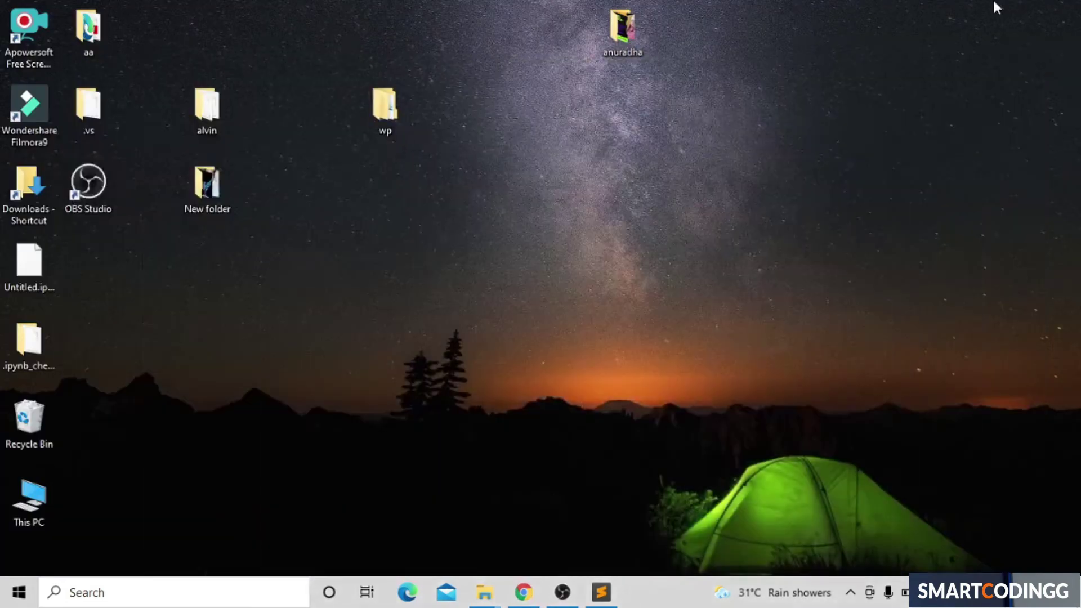
pyautogui.click(601, 591)
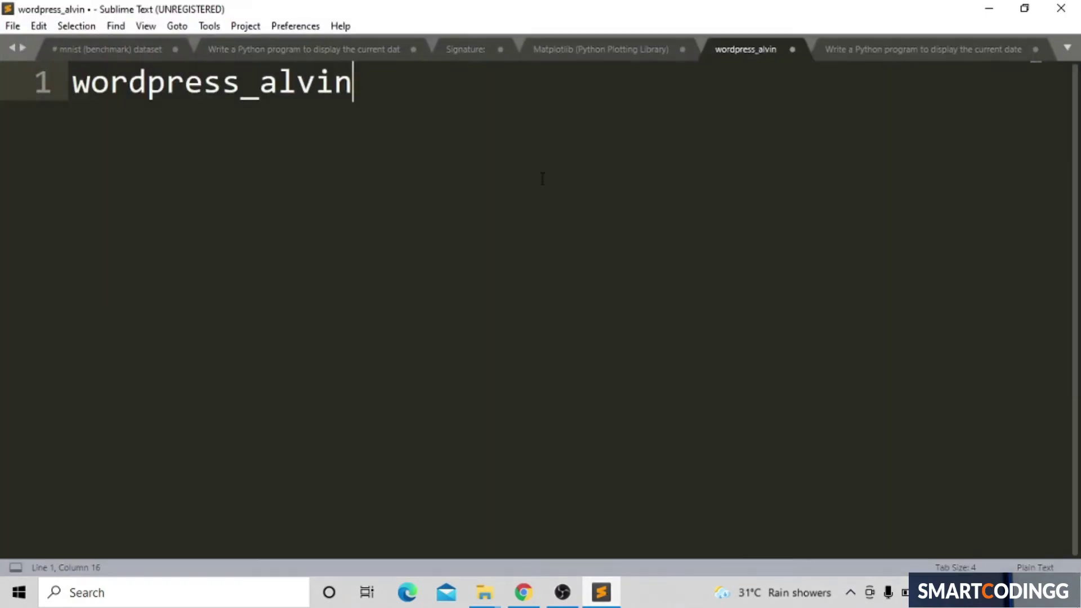
pyautogui.hotkey('shift', 'Left')
pyautogui.hotkey('shift', 'Left')
pyautogui.hotkey('shift', 'Left')
pyautogui.hotkey('shift', 'Left')
pyautogui.hotkey('shift', 'Left')
pyautogui.hotkey('shift', 'Left')
pyautogui.hotkey('shift', 'Left')
pyautogui.hotkey('shift', 'Left')
pyautogui.hotkey('shift', 'Left')
pyautogui.hotkey('shift', 'Left')
pyautogui.hotkey('shift', 'Left')
pyautogui.hotkey('shift', 'Left')
pyautogui.hotkey('shift', 'Left')
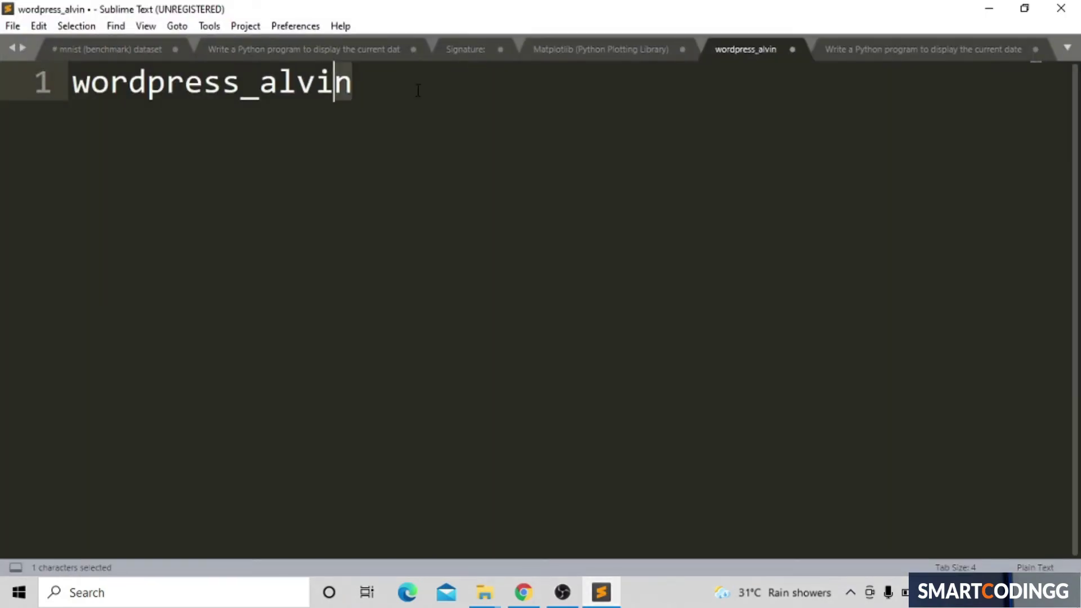
pyautogui.hotkey('shift', 'Left')
pyautogui.hotkey('shift', 'Left')
pyautogui.hotkey('ctrl', 'c')
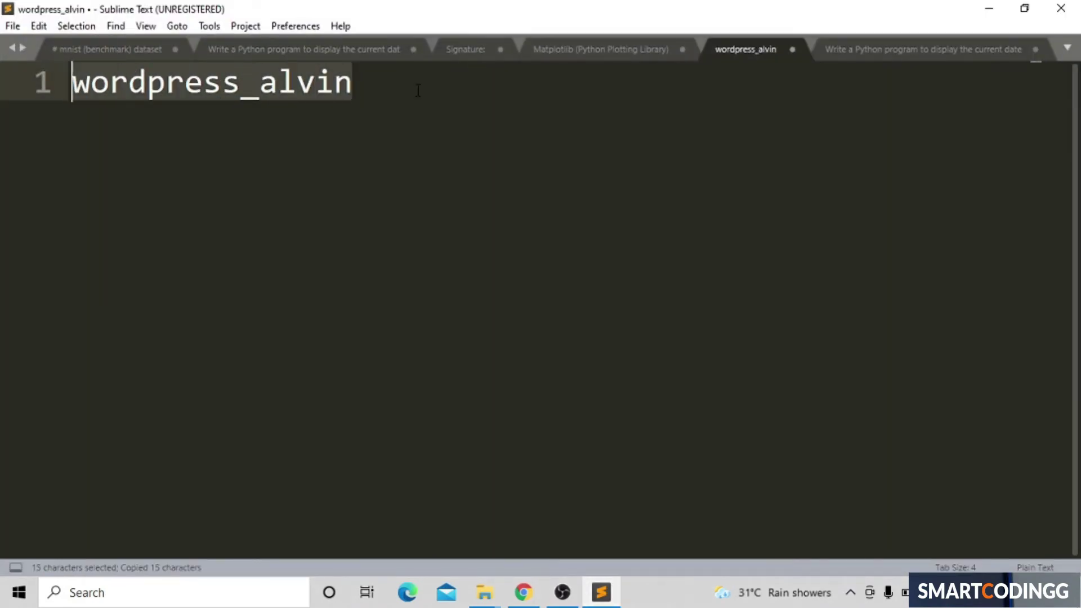
pyautogui.click(989, 8)
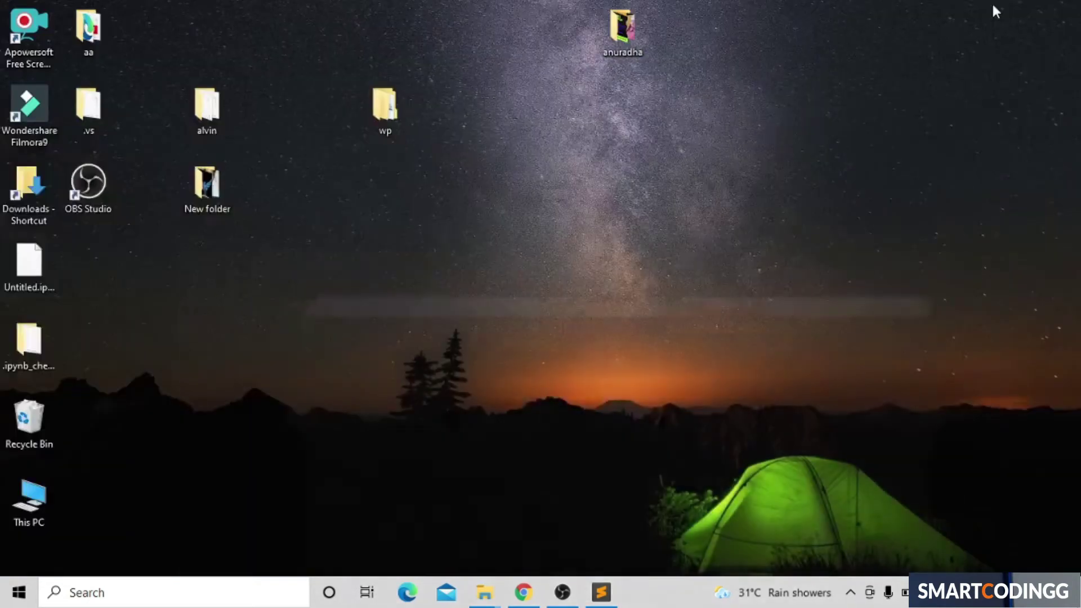
# Step: Replace the default Database Name with the pasted wordpress_alvin
pyautogui.click(526, 589)
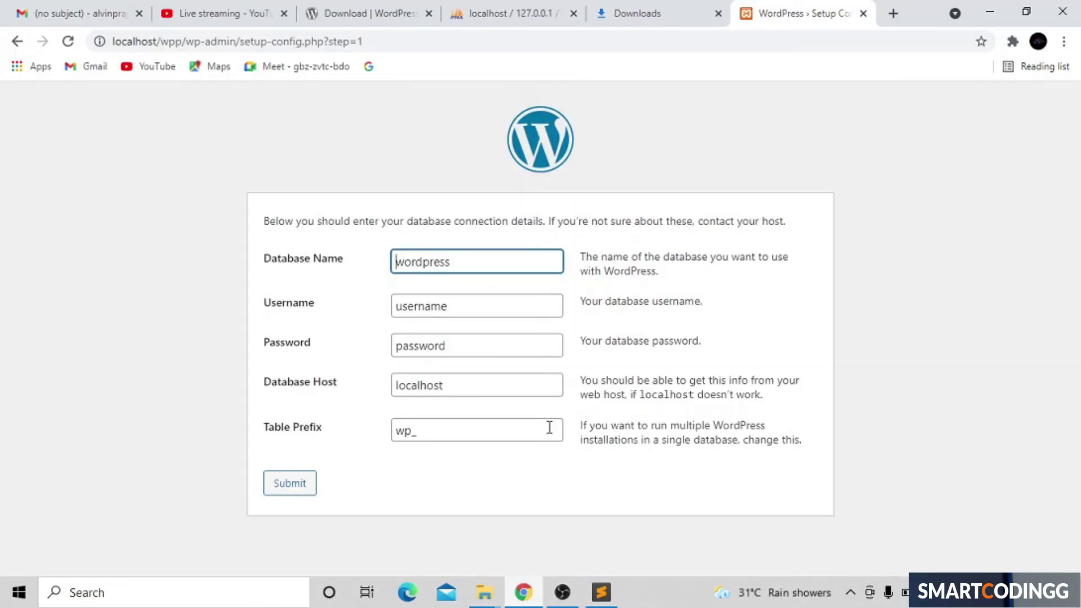
pyautogui.click(503, 247)
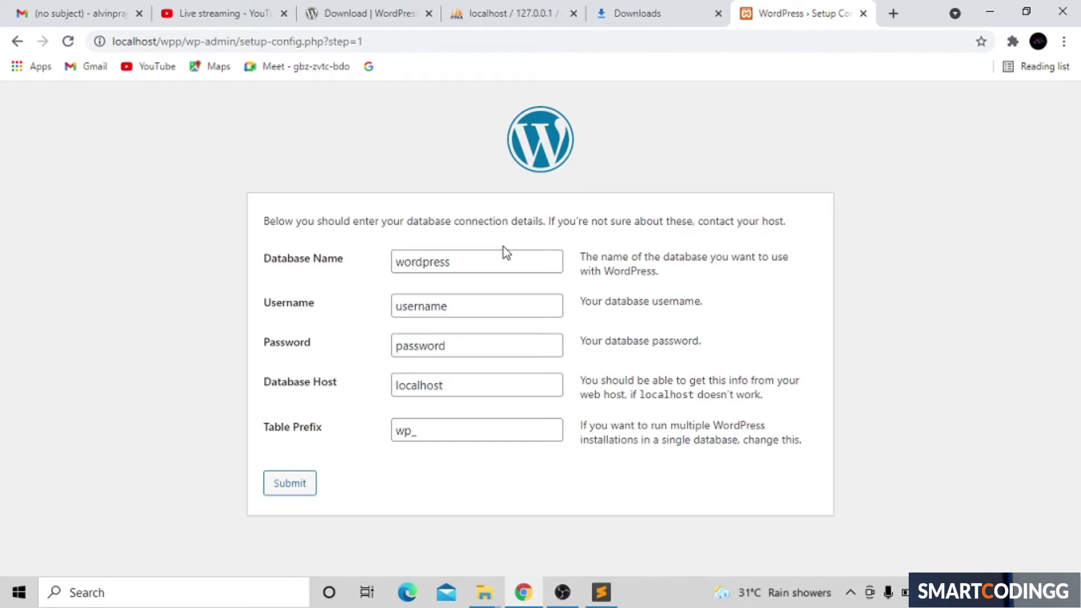
pyautogui.click(484, 268)
pyautogui.hotkey('ctrl', 'a')
pyautogui.press('BackSpace')
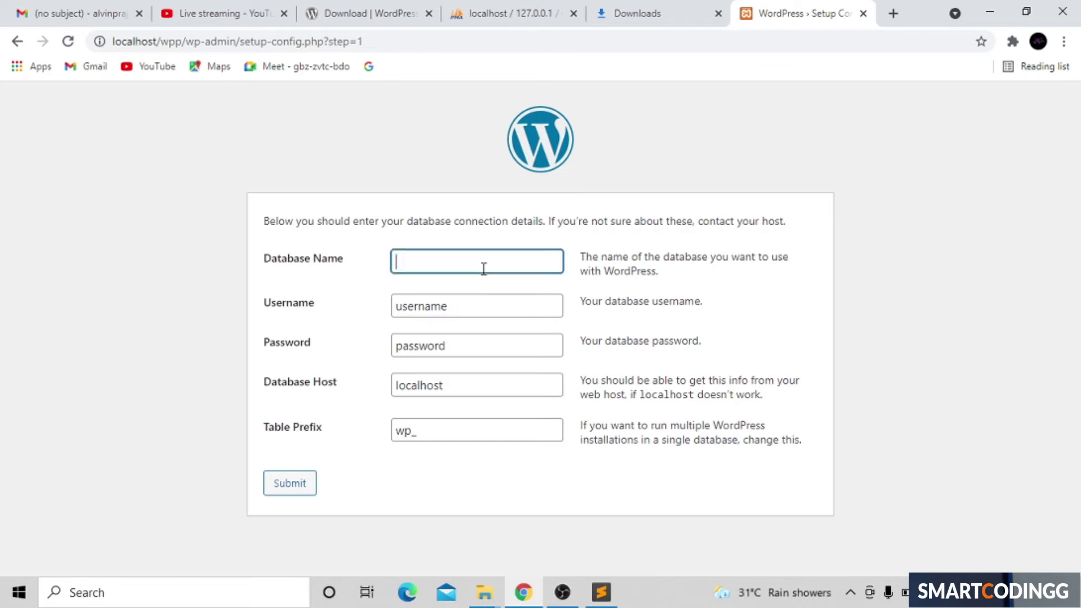
pyautogui.hotkey('ctrl', 'v')
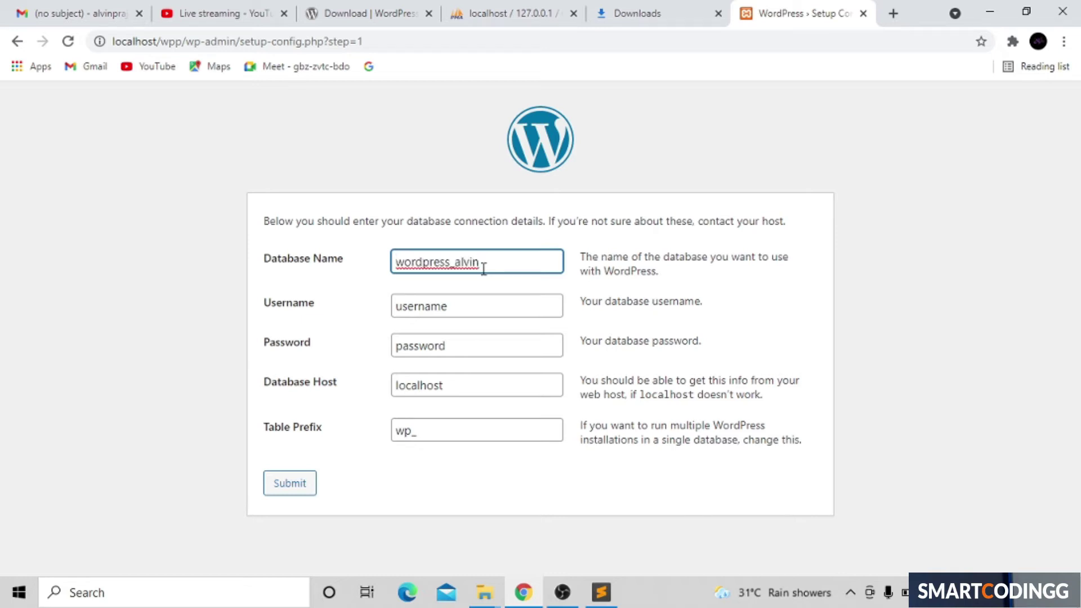
# Step: Set Username to root, leave Password empty, and submit the connection details
pyautogui.click(488, 300)
pyautogui.press('BackSpace')
pyautogui.press('BackSpace')
pyautogui.press('BackSpace')
pyautogui.press('BackSpace')
pyautogui.press('BackSpace')
pyautogui.press('BackSpace')
pyautogui.press('BackSpace')
pyautogui.press('BackSpace')
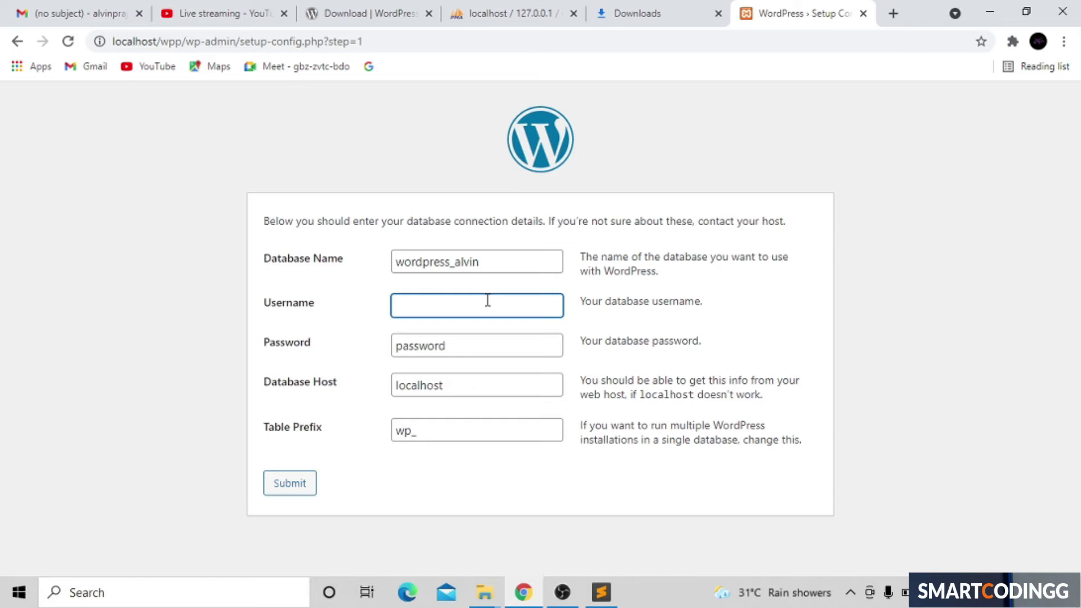
pyautogui.write('root')
pyautogui.click(472, 346)
pyautogui.press('BackSpace')
pyautogui.press('BackSpace')
pyautogui.press('BackSpace')
pyautogui.press('BackSpace')
pyautogui.press('BackSpace')
pyautogui.press('BackSpace')
pyautogui.press('BackSpace')
pyautogui.press('BackSpace')
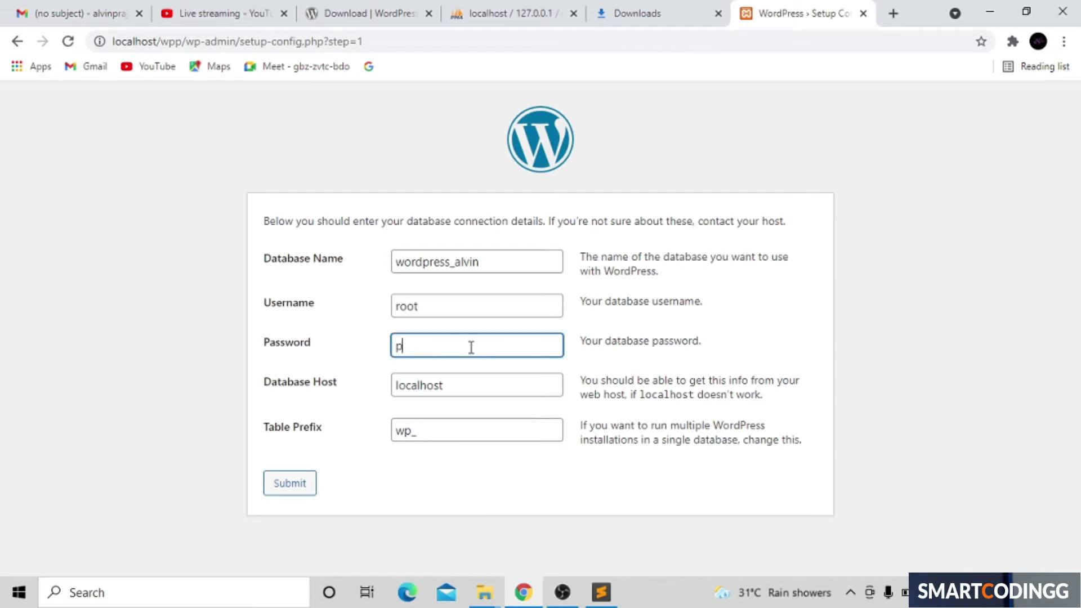
pyautogui.click(465, 392)
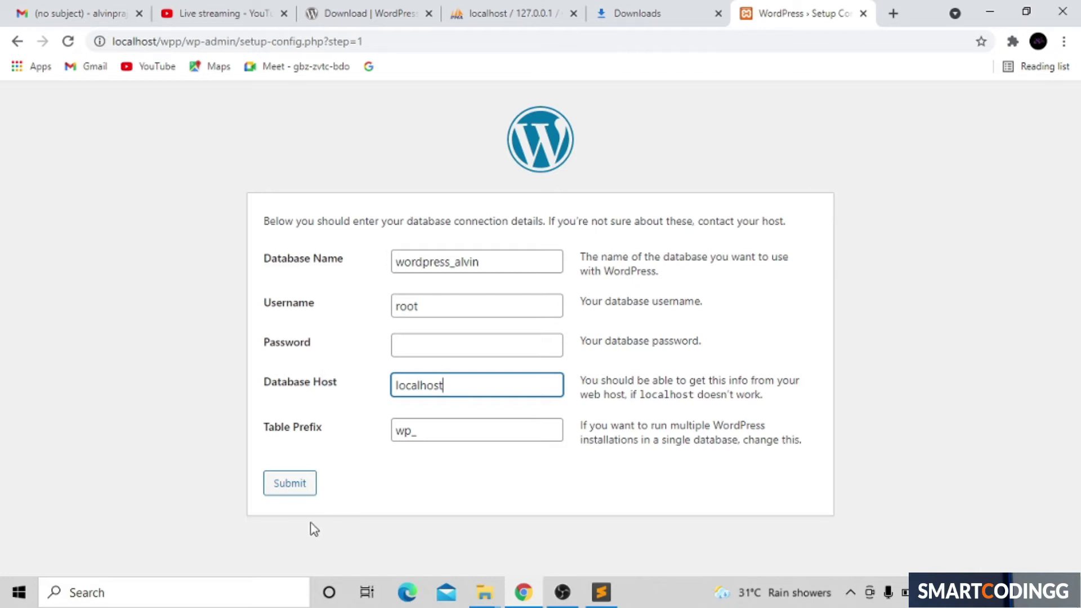
pyautogui.click(278, 483)
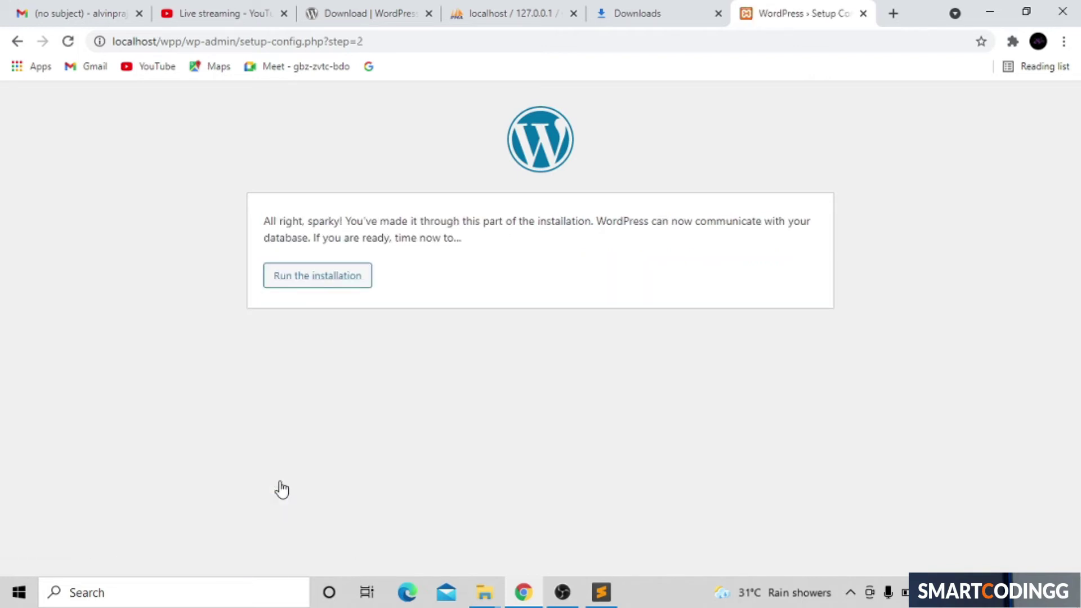
# Step: Run the installation and enter the site title 'educational'
pyautogui.click(336, 285)
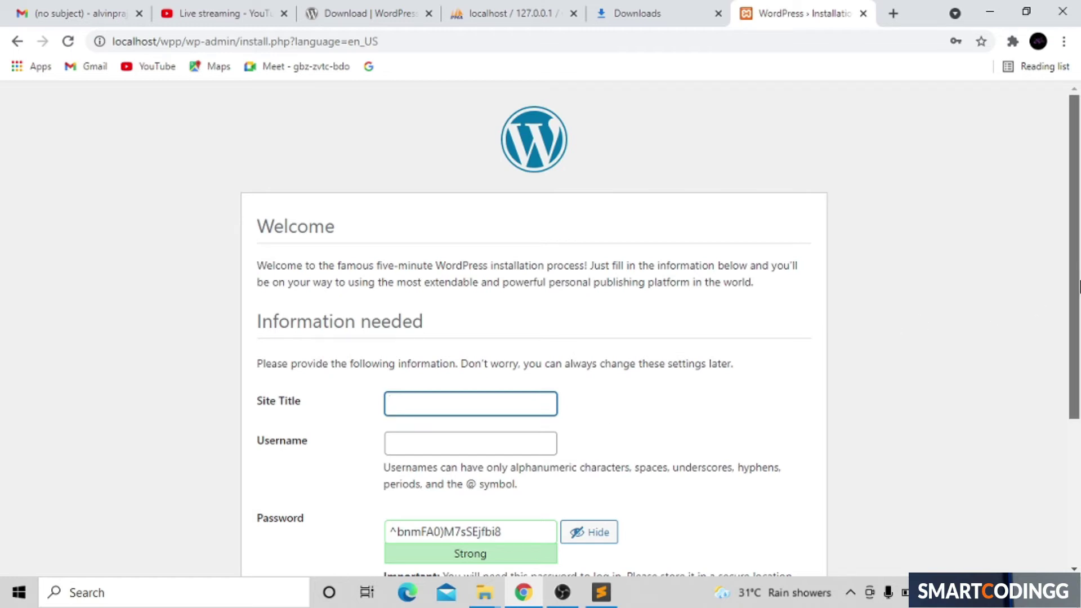
pyautogui.moveTo(1074, 306); pyautogui.dragTo(1078, 450)
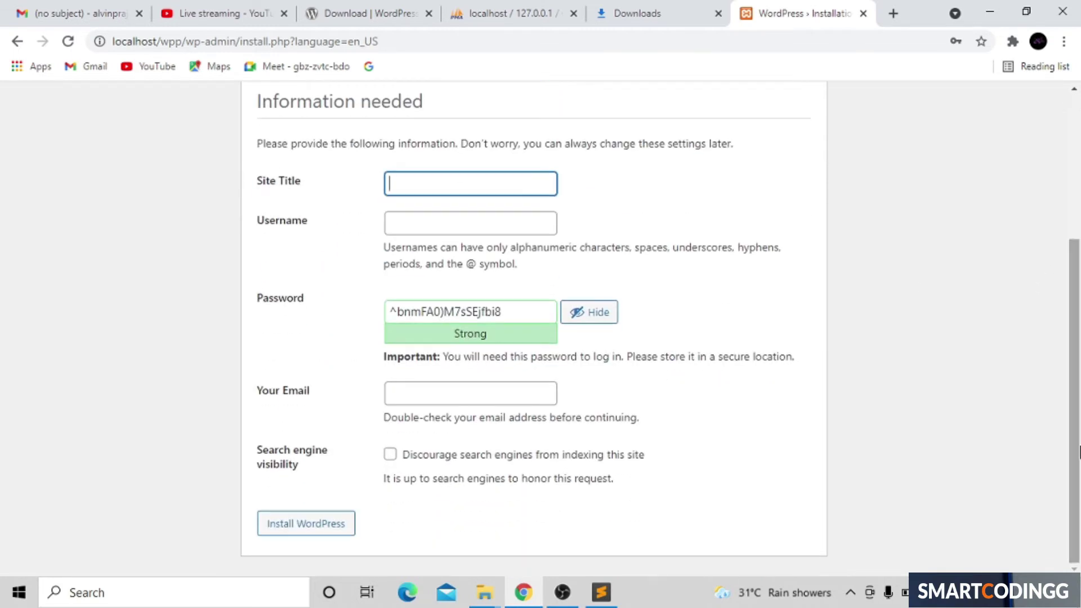
pyautogui.press('XF86MonBrightnessUp')
pyautogui.press('XF86MonBrightnessUp')
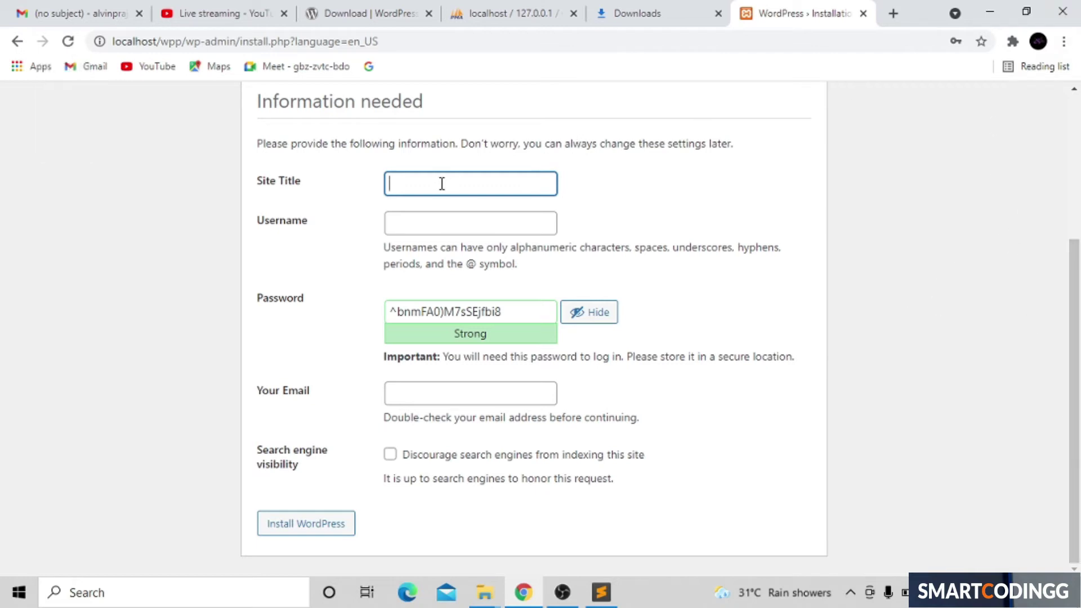
pyautogui.write('educational')
# Step: Set the username to admin and replace the generated password with your own weak one
pyautogui.click(422, 223)
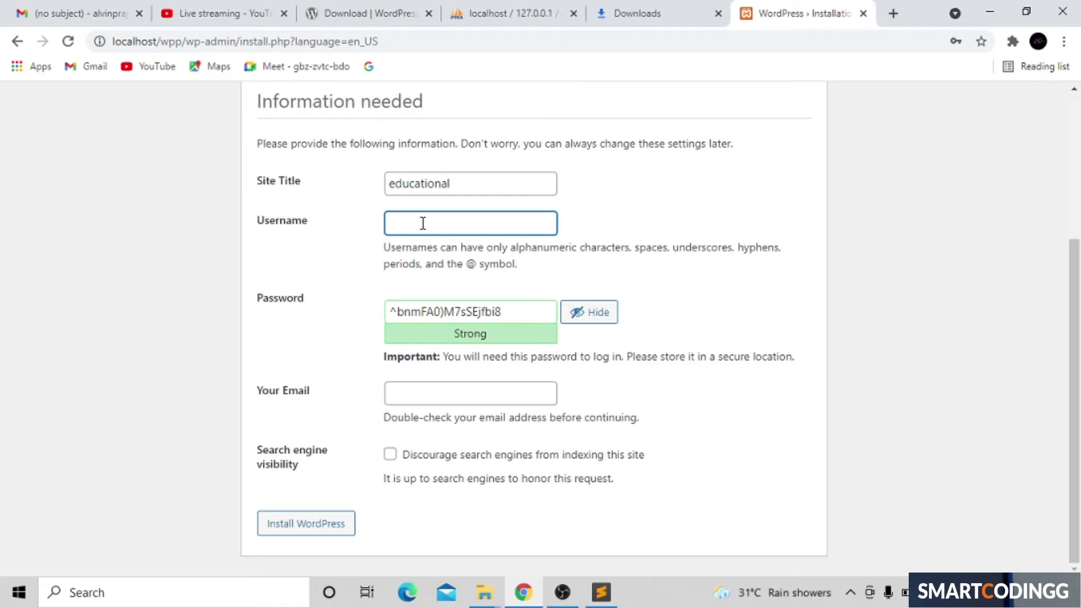
pyautogui.write('admin')
pyautogui.click(474, 303)
pyautogui.click(523, 308)
pyautogui.press('BackSpace')
pyautogui.press('BackSpace')
pyautogui.press('BackSpace')
pyautogui.press('BackSpace')
pyautogui.press('BackSpace')
pyautogui.press('BackSpace')
pyautogui.press('BackSpace')
pyautogui.press('BackSpace')
pyautogui.press('BackSpace')
pyautogui.press('BackSpace')
pyautogui.press('BackSpace')
pyautogui.press('BackSpace')
pyautogui.press('BackSpace')
pyautogui.press('BackSpace')
pyautogui.press('BackSpace')
pyautogui.press('BackSpace')
pyautogui.press('BackSpace')
pyautogui.press('BackSpace')
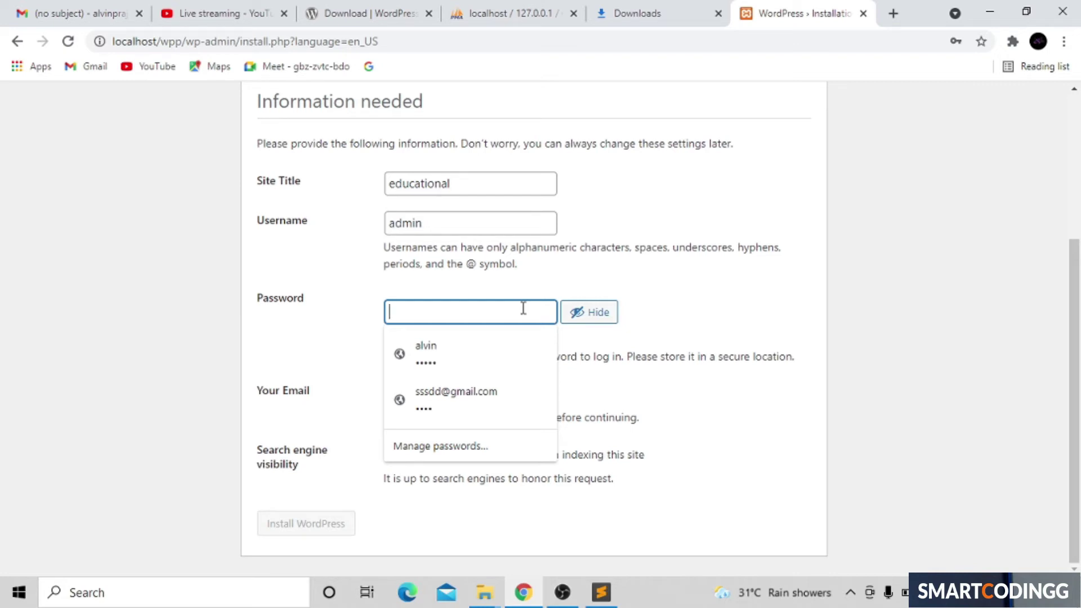
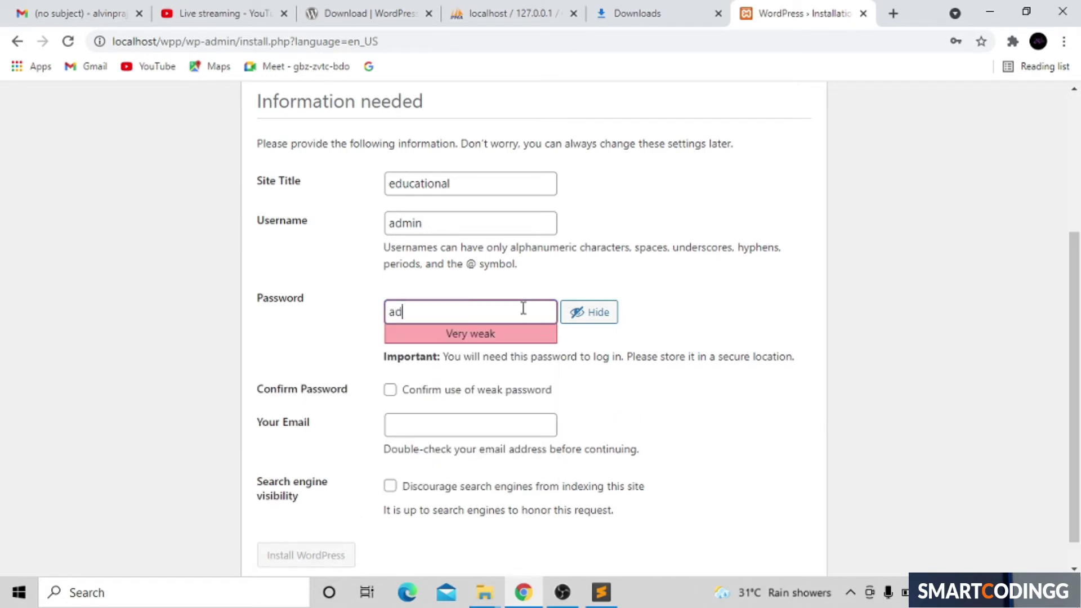
pyautogui.click(673, 324)
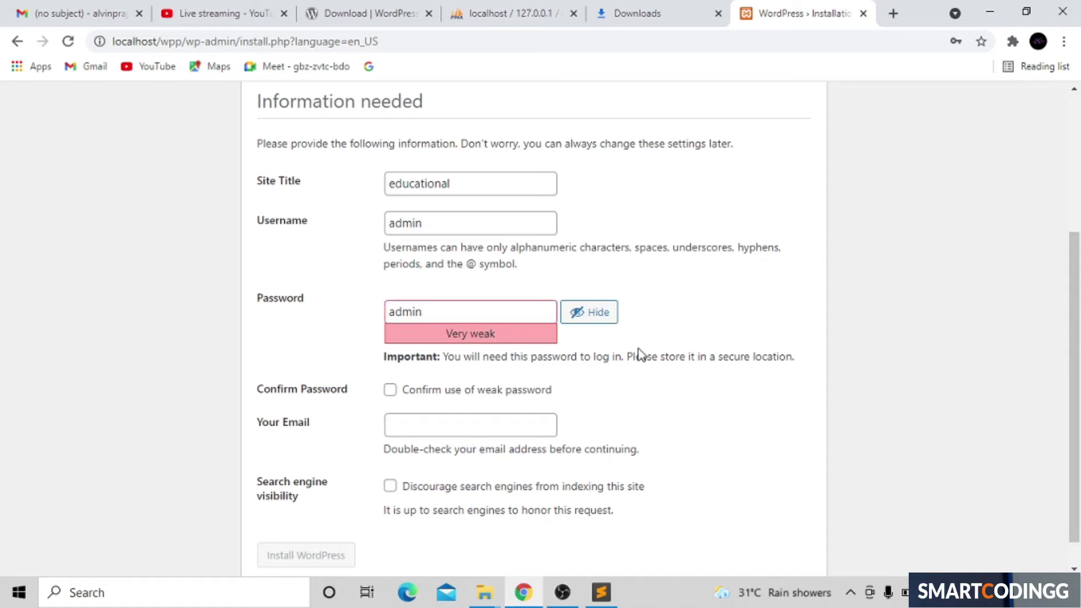
# Step: Enter the administrator's e-mail address, submit, and confirm use of the weak password
pyautogui.click(470, 433)
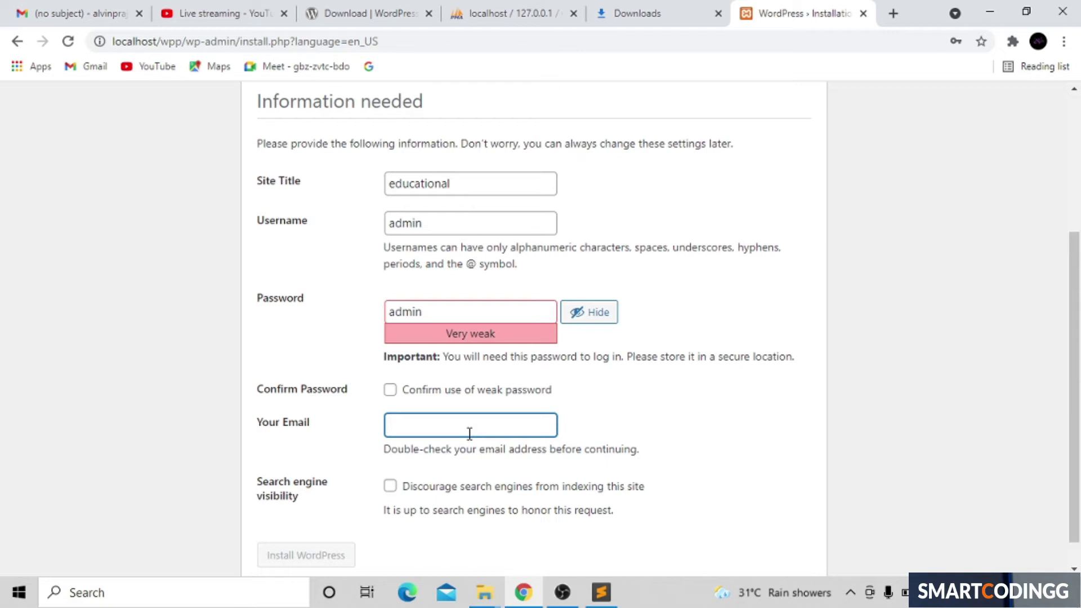
pyautogui.scroll(-1, 994, 467)
pyautogui.press('Return')
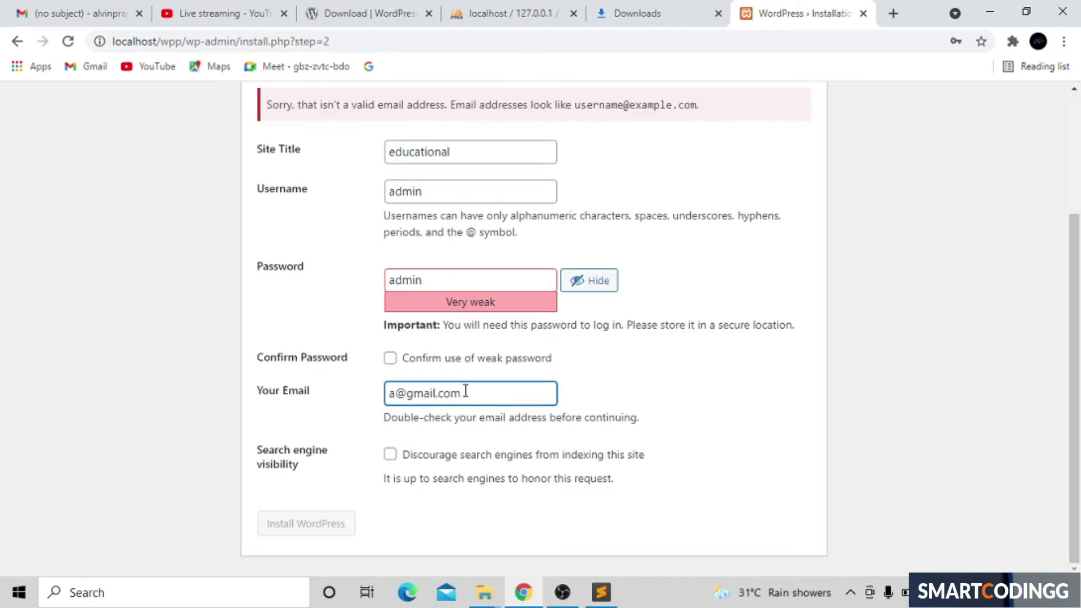
pyautogui.click(389, 360)
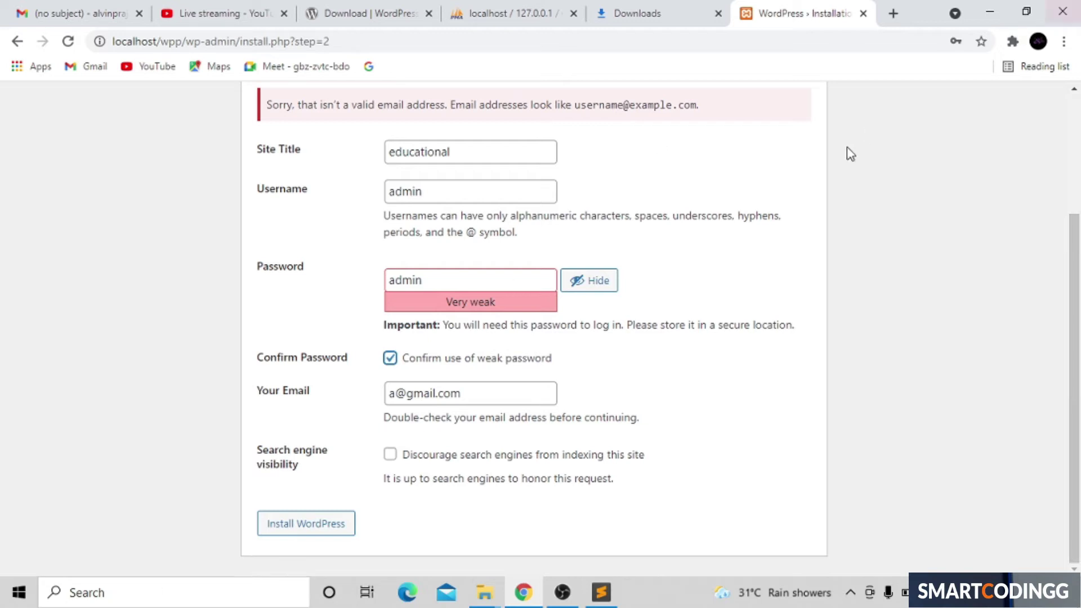
# Step: Install WordPress, dismiss Chrome's password warning, and go to the login page
pyautogui.click(279, 531)
pyautogui.click(277, 529)
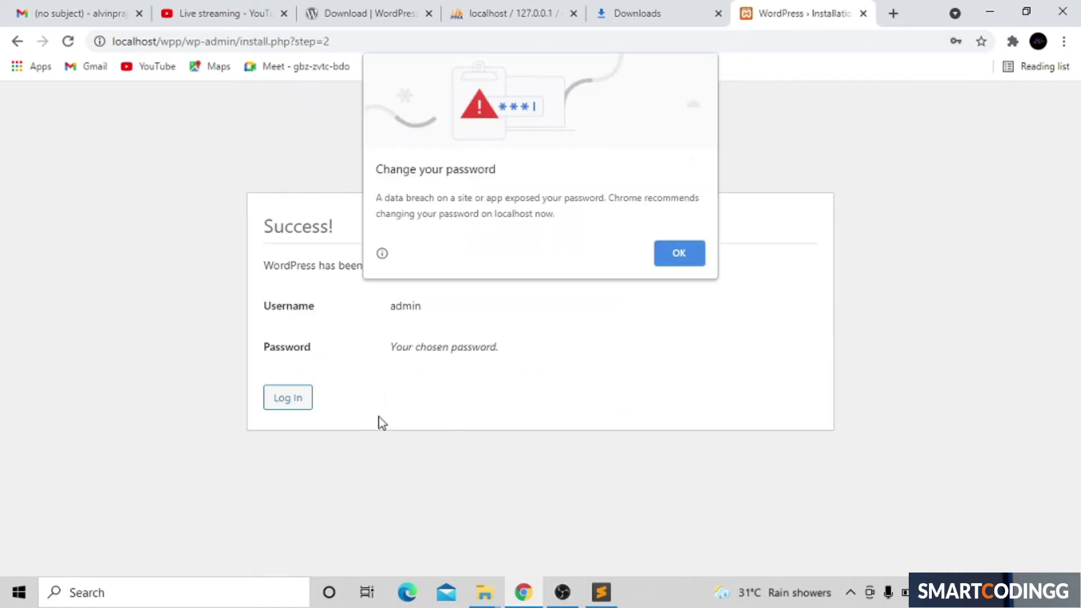
pyautogui.click(678, 254)
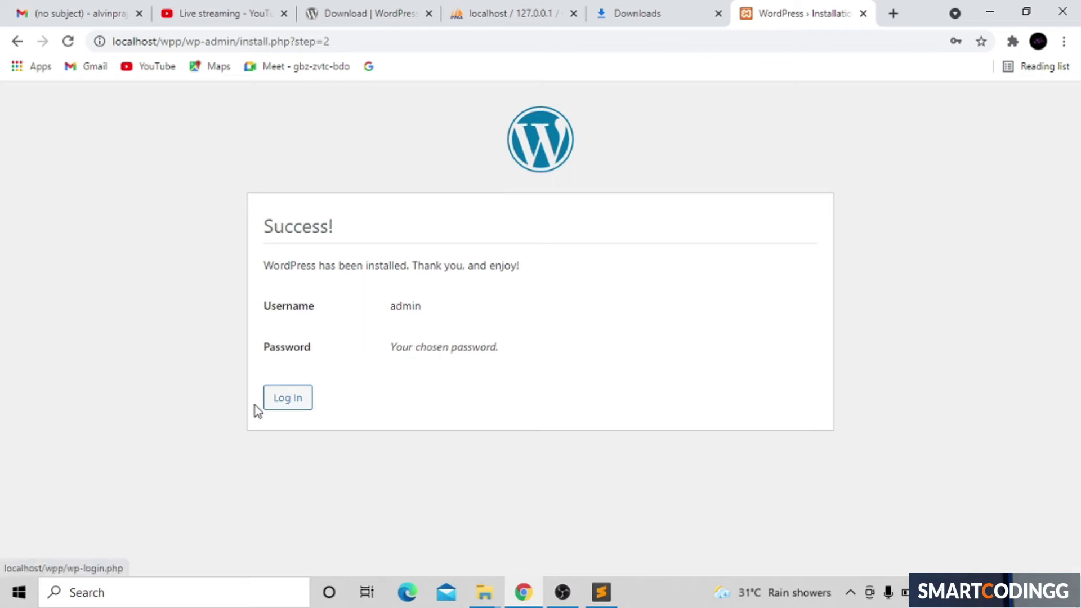
pyautogui.click(276, 405)
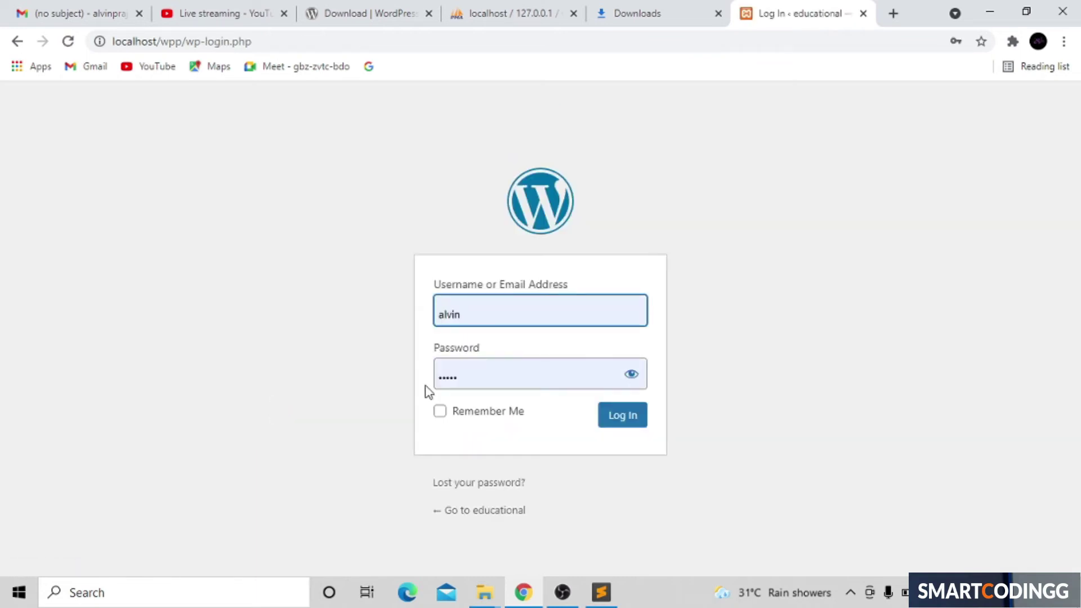
# Step: Replace the autofilled username with admin, re-enter the account password, and log in
pyautogui.click(545, 319)
pyautogui.hotkey('ctrl', 'a')
pyautogui.press('BackSpace')
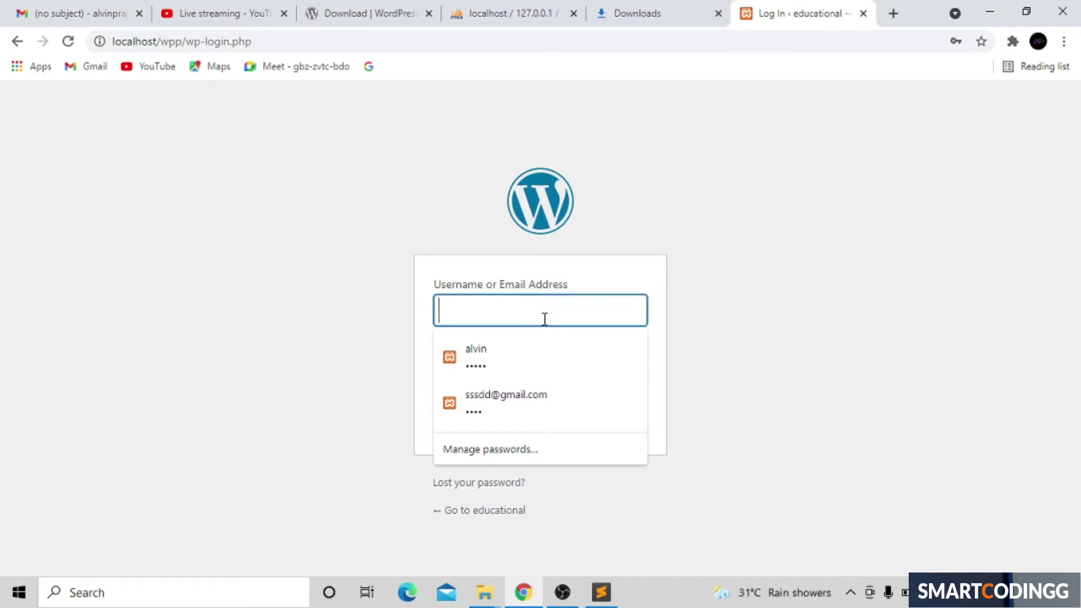
pyautogui.write('admin')
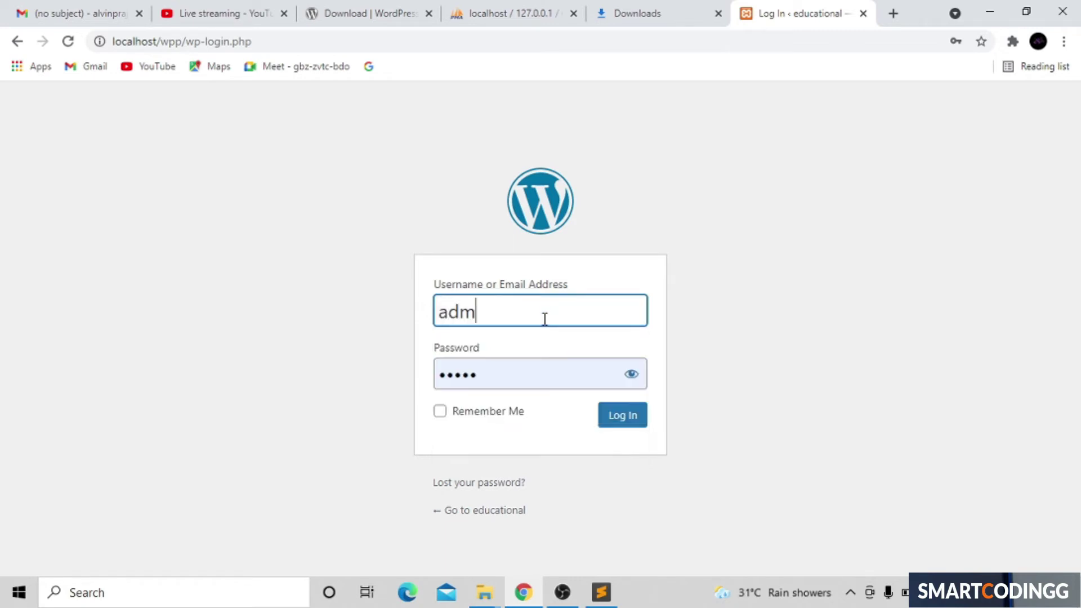
pyautogui.press('BackSpace')
pyautogui.press('BackSpace')
pyautogui.press('BackSpace')
pyautogui.press('BackSpace')
pyautogui.press('BackSpace')
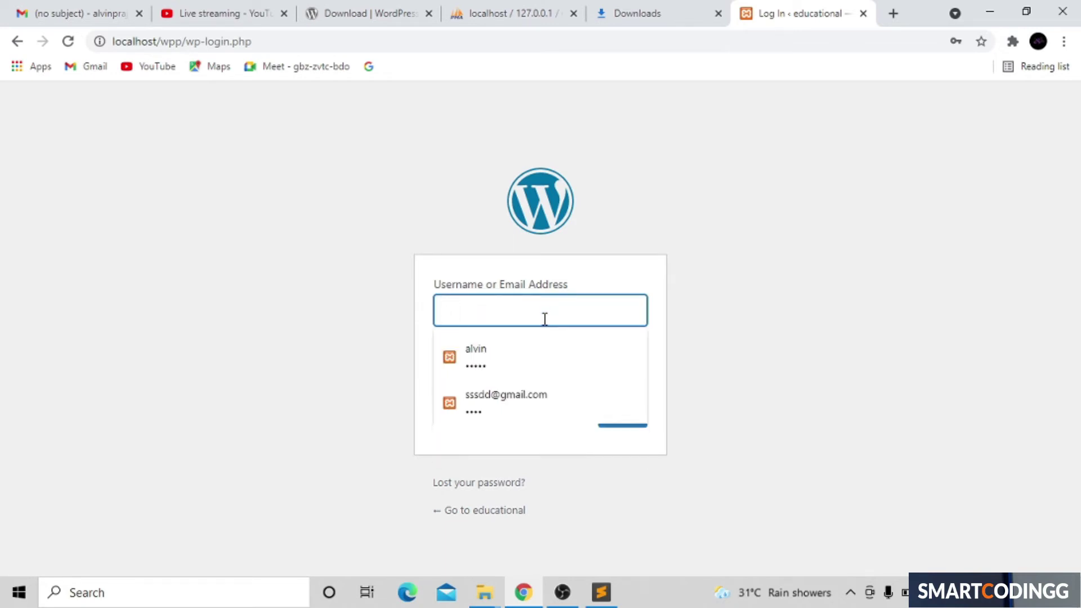
pyautogui.write('admin')
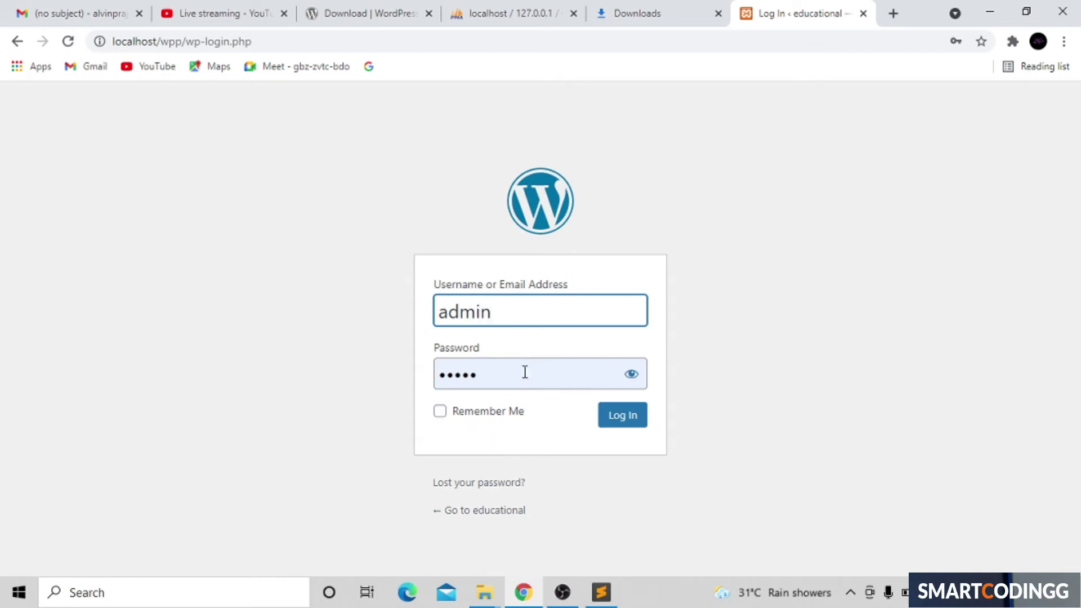
pyautogui.press('BackSpace')
pyautogui.press('BackSpace')
pyautogui.press('BackSpace')
pyautogui.press('BackSpace')
pyautogui.press('BackSpace')
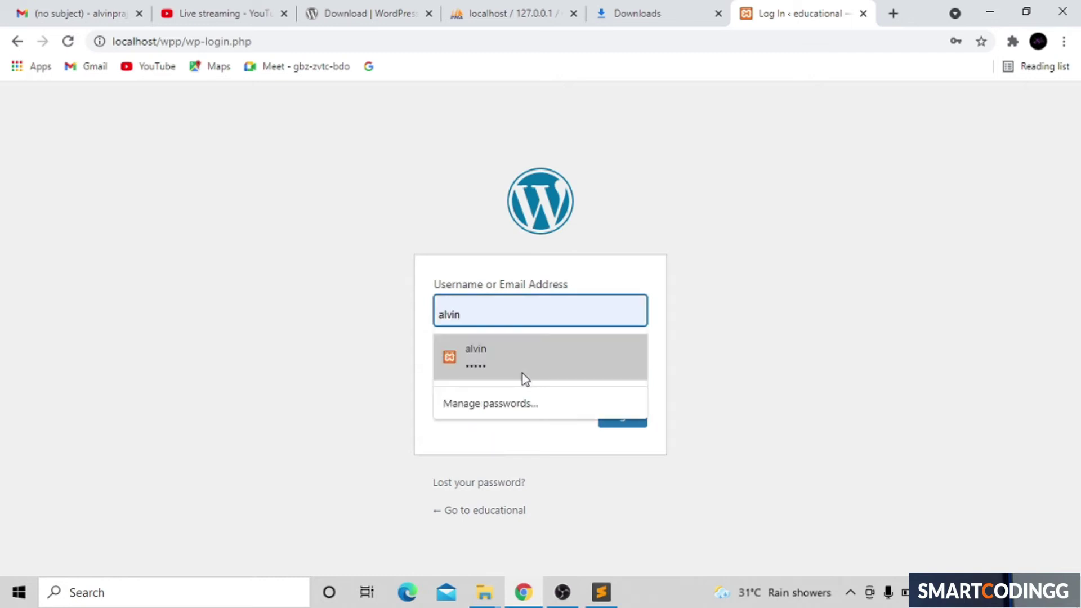
pyautogui.write('admin')
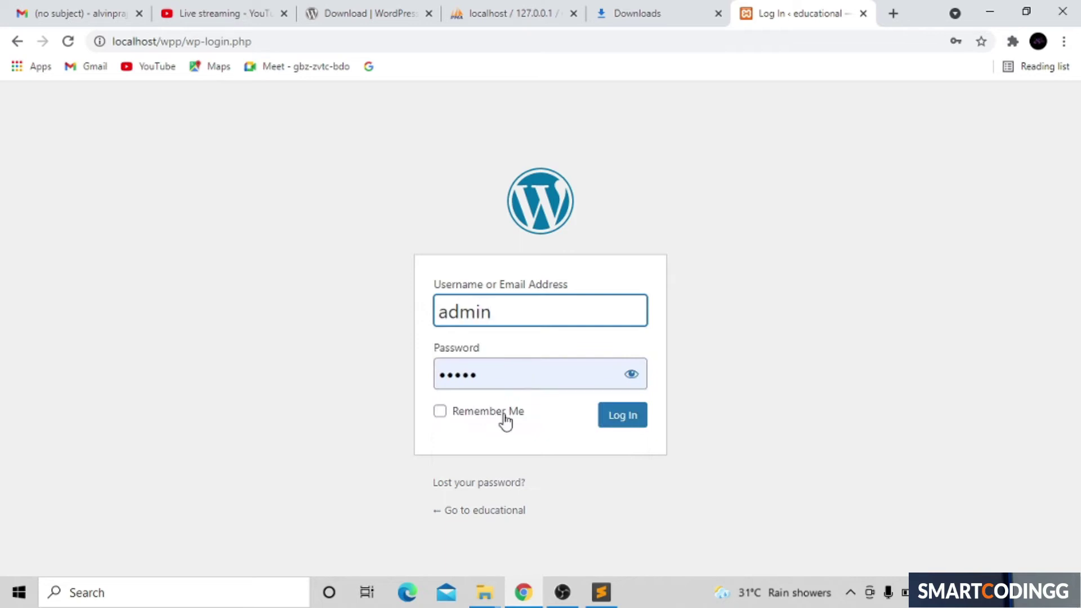
pyautogui.click(529, 381)
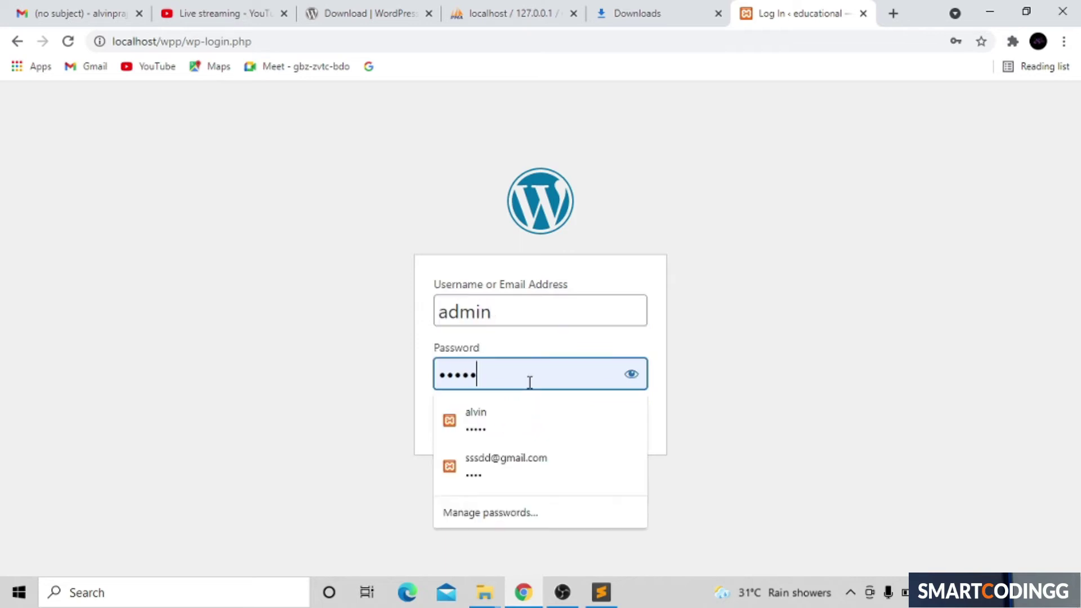
pyautogui.press('BackSpace')
pyautogui.press('BackSpace')
pyautogui.press('BackSpace')
pyautogui.press('BackSpace')
pyautogui.press('BackSpace')
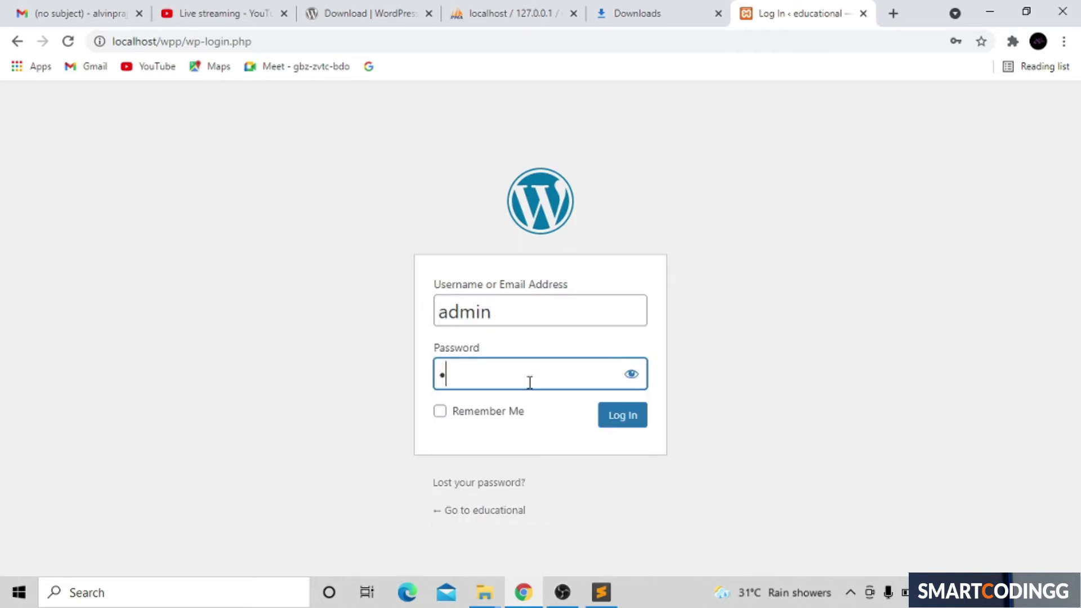
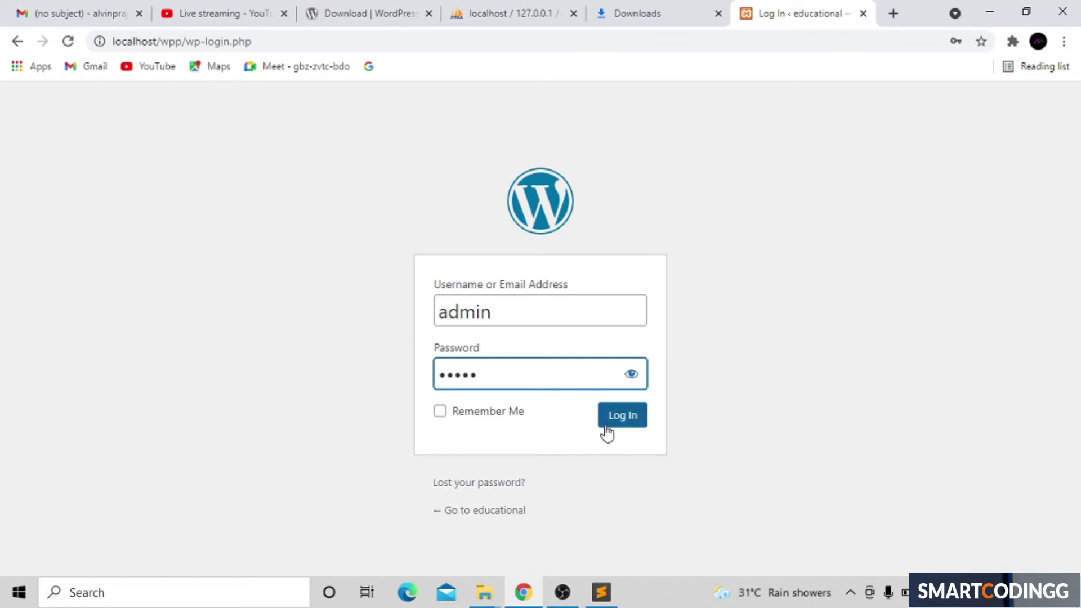
pyautogui.click(616, 412)
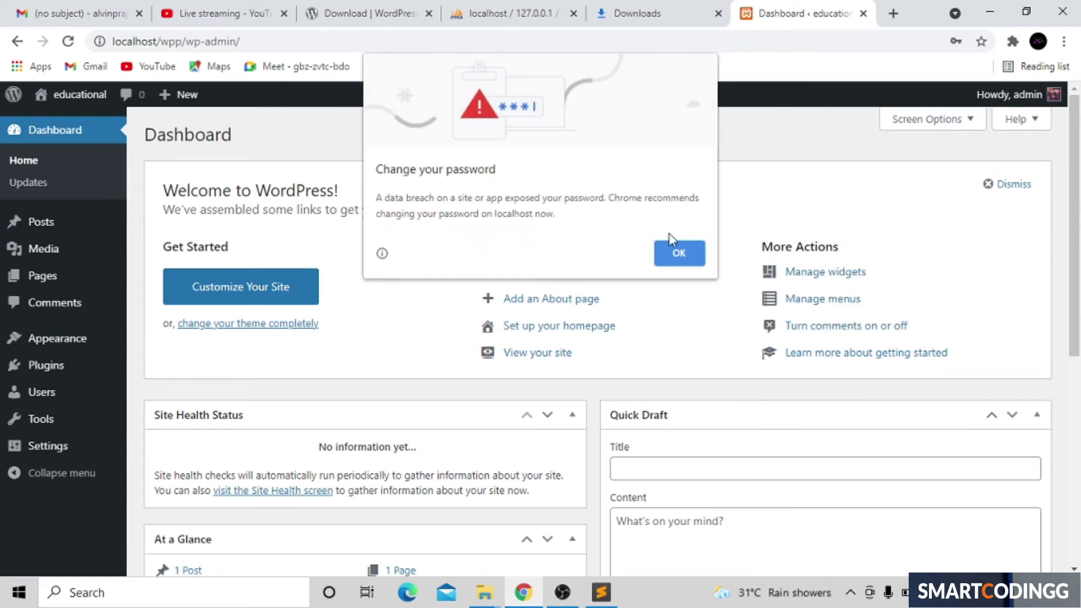
# Step: Dismiss Chrome's change-password warning and switch to the Downloads tab showing wordpress-5.7.2.zip
pyautogui.click(679, 256)
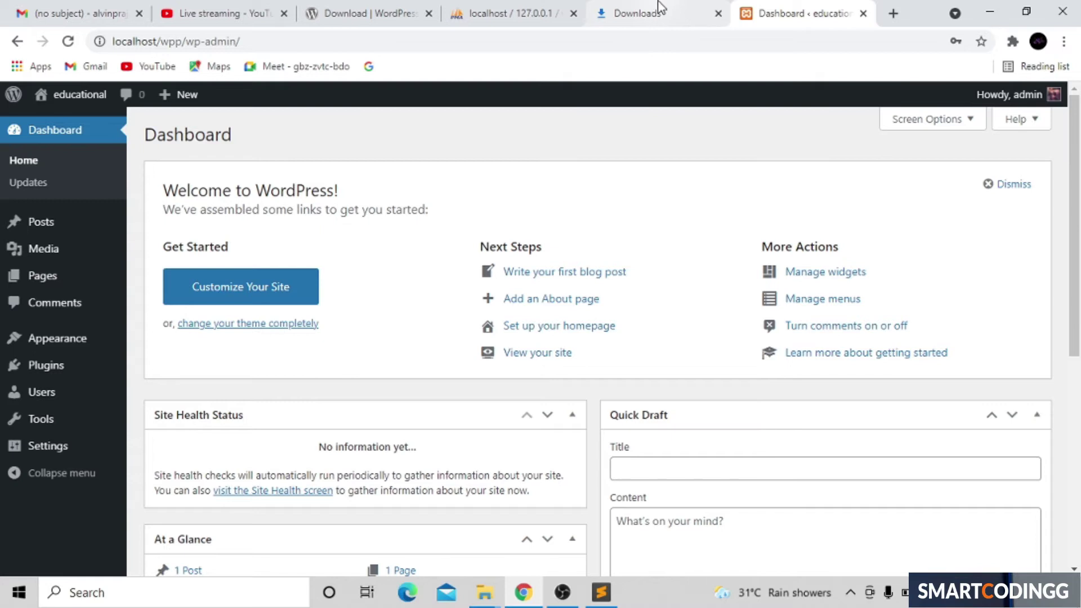
pyautogui.click(651, 19)
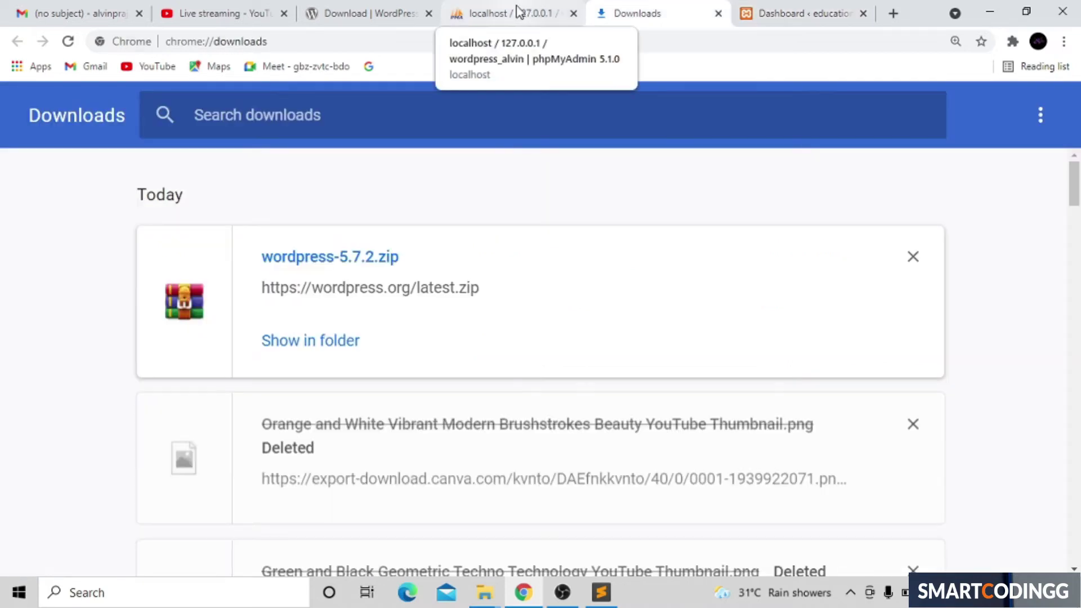
# Step: Reload the wordpress_alvin database in phpMyAdmin to confirm its 12 wp_ tables, then return to the Dashboard
pyautogui.click(518, 13)
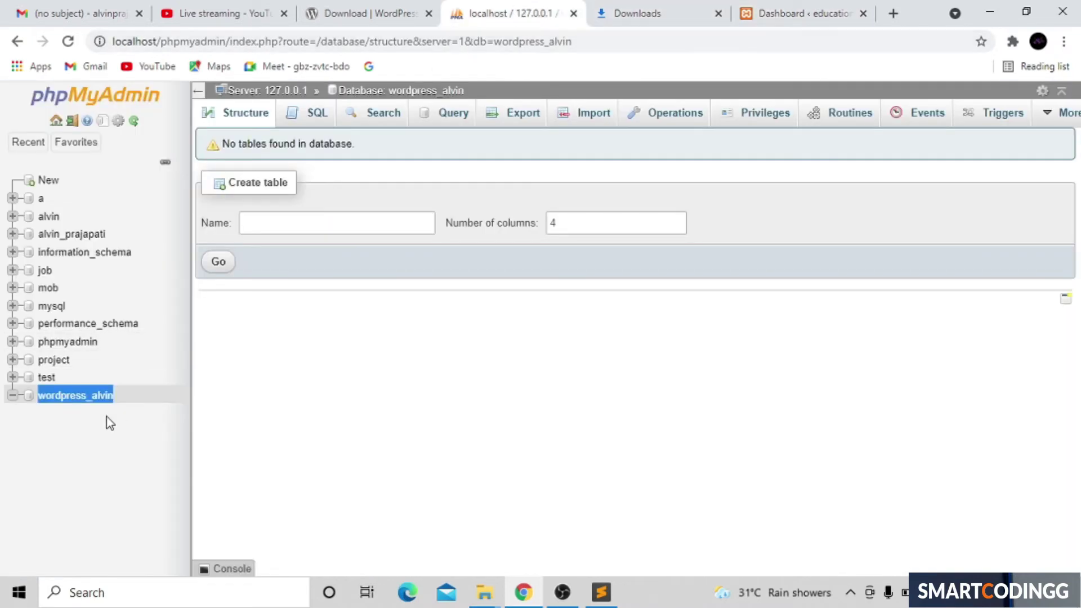
pyautogui.click(88, 396)
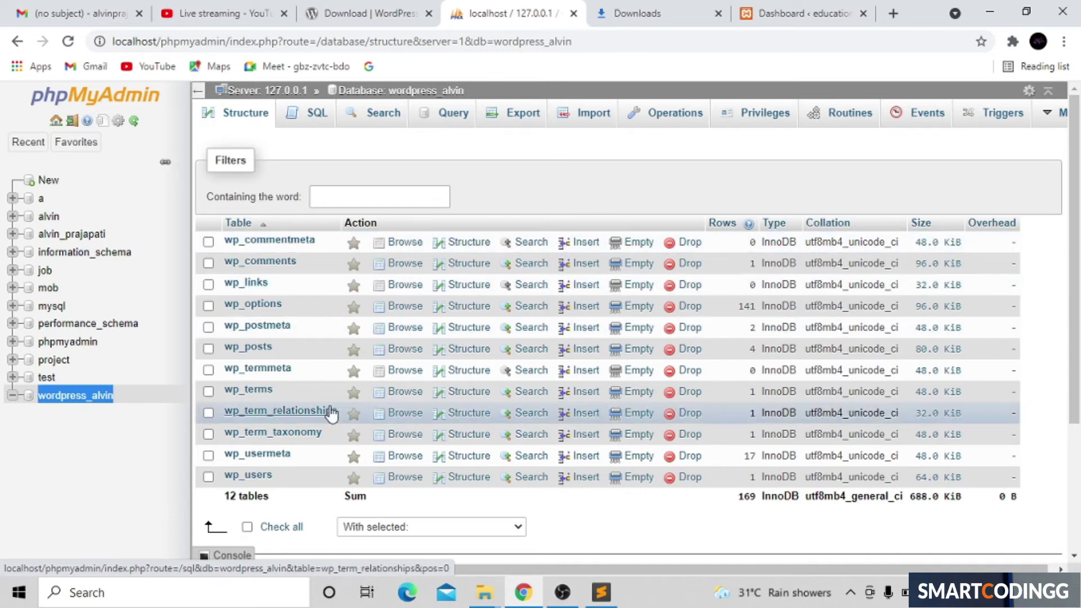
pyautogui.click(813, 13)
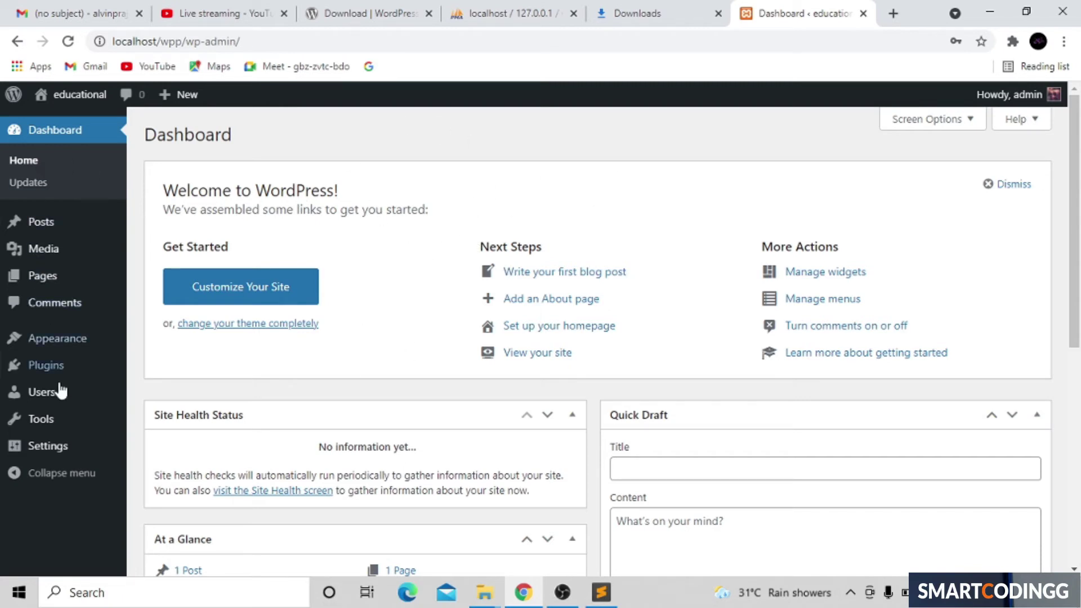
# Step: Open Visit Site from the admin bar's site-name menu in a new tab
pyautogui.moveTo(72, 113)
pyautogui.moveTo(79, 385)
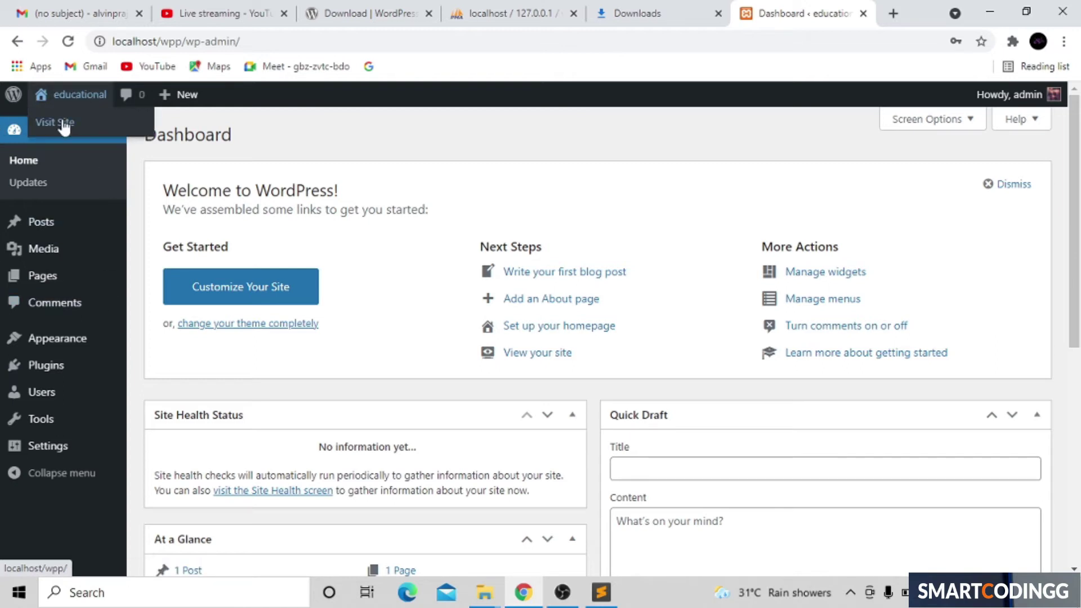
pyautogui.rightClick(63, 127)
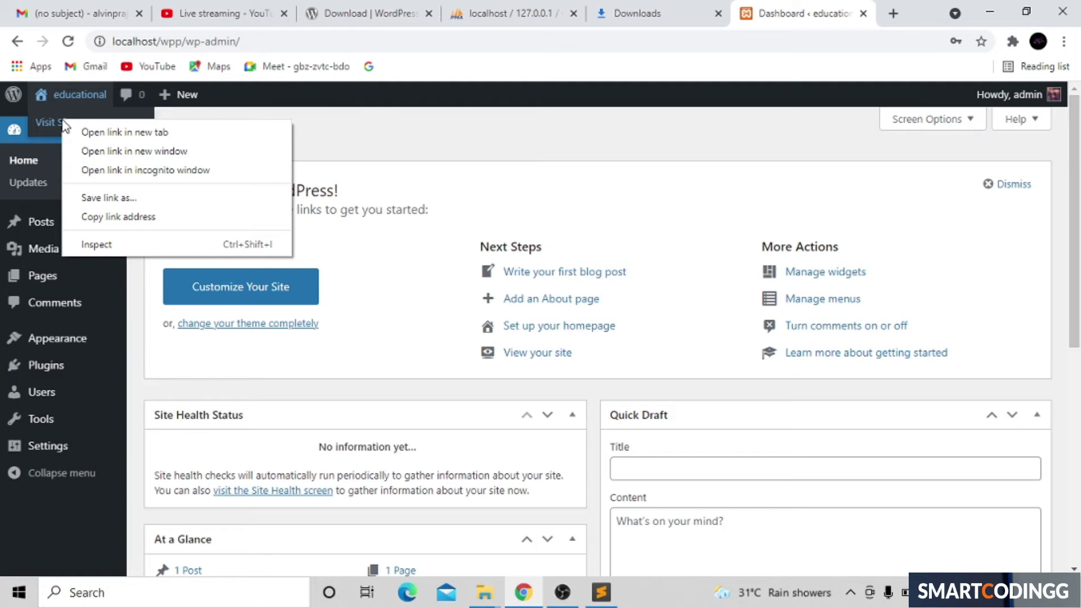
pyautogui.click(89, 133)
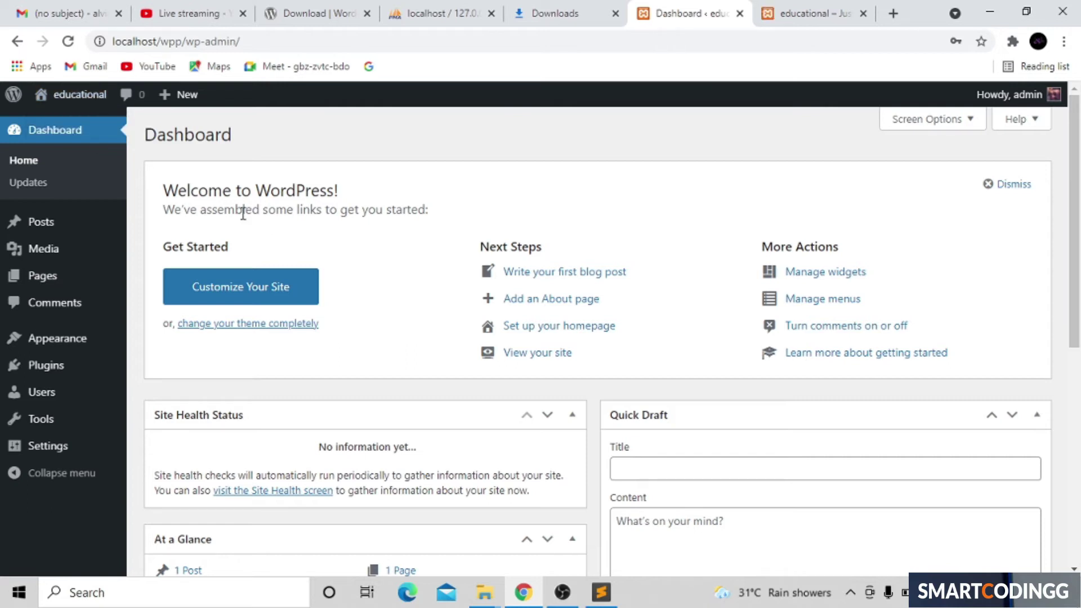
pyautogui.click(809, 8)
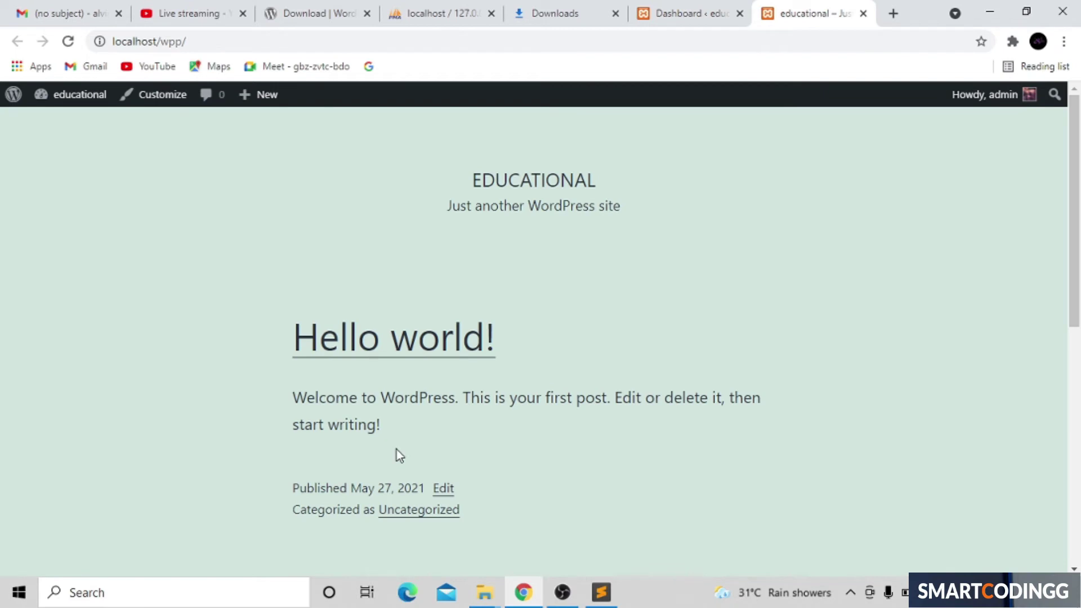
pyautogui.scroll(-10, 396, 450)
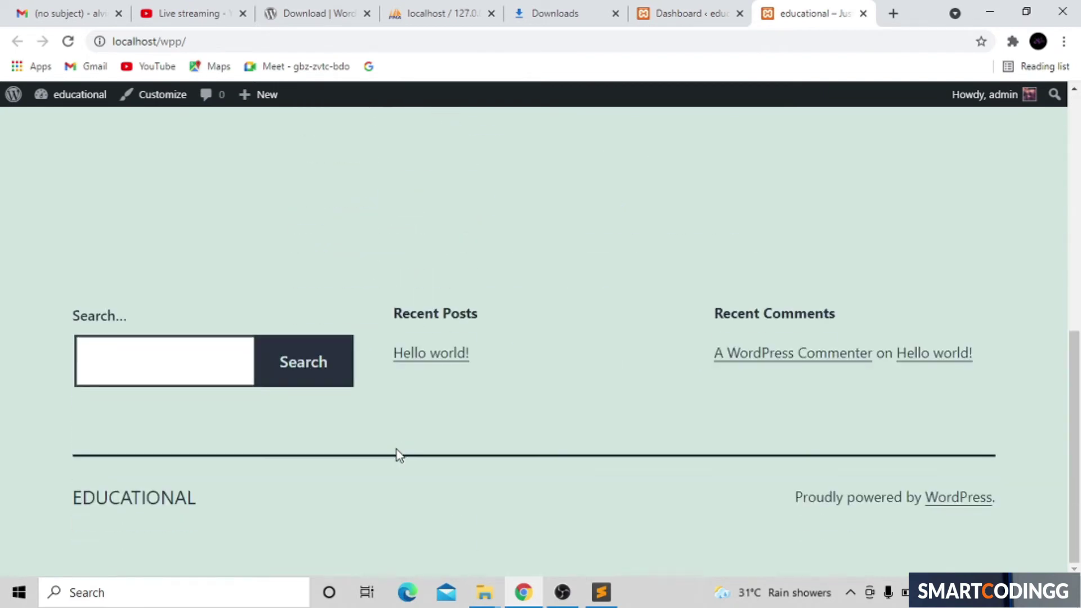
pyautogui.scroll(10, 396, 454)
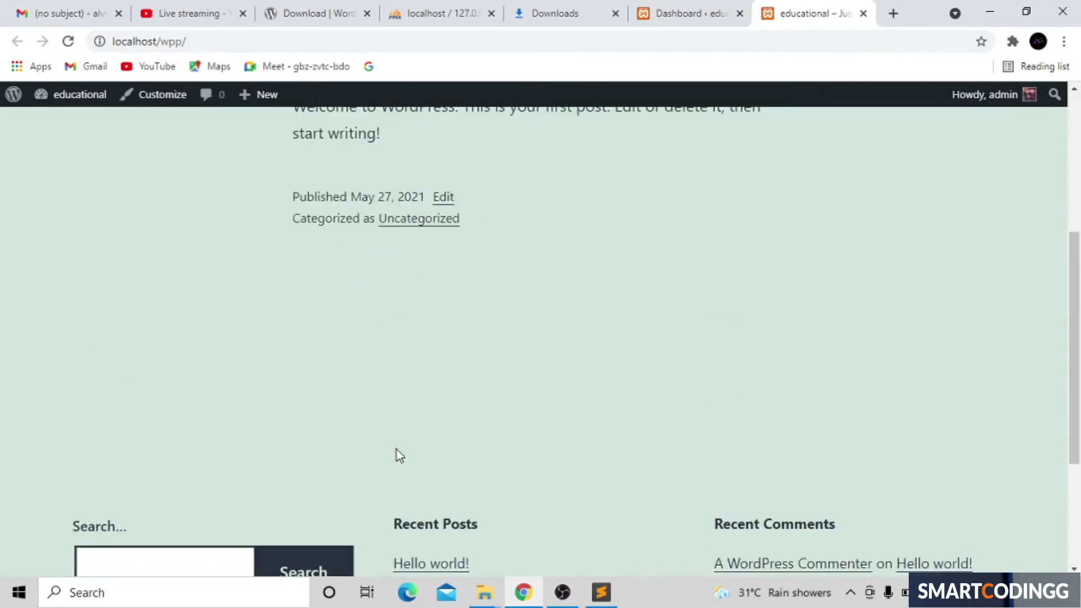
pyautogui.moveTo(506, 357); pyautogui.dragTo(332, 340)
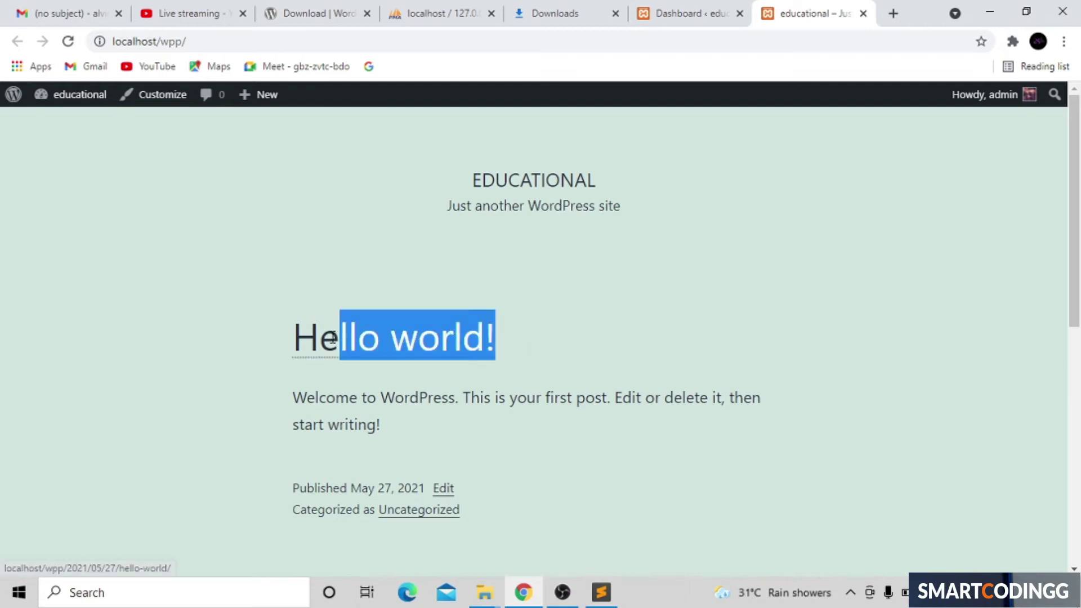
pyautogui.click(539, 251)
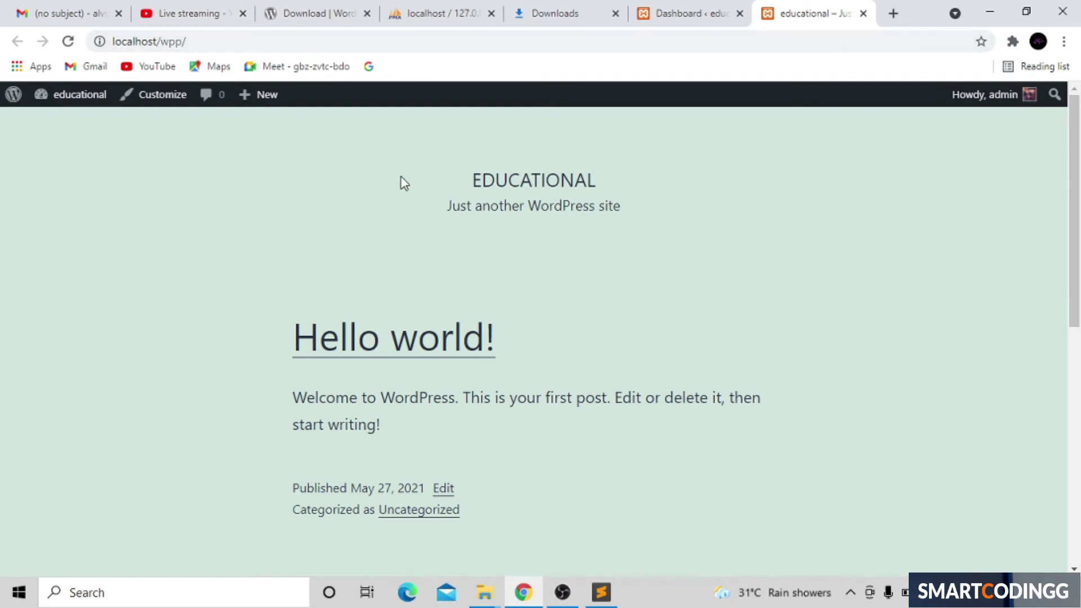
pyautogui.scroll(-8, 501, 246)
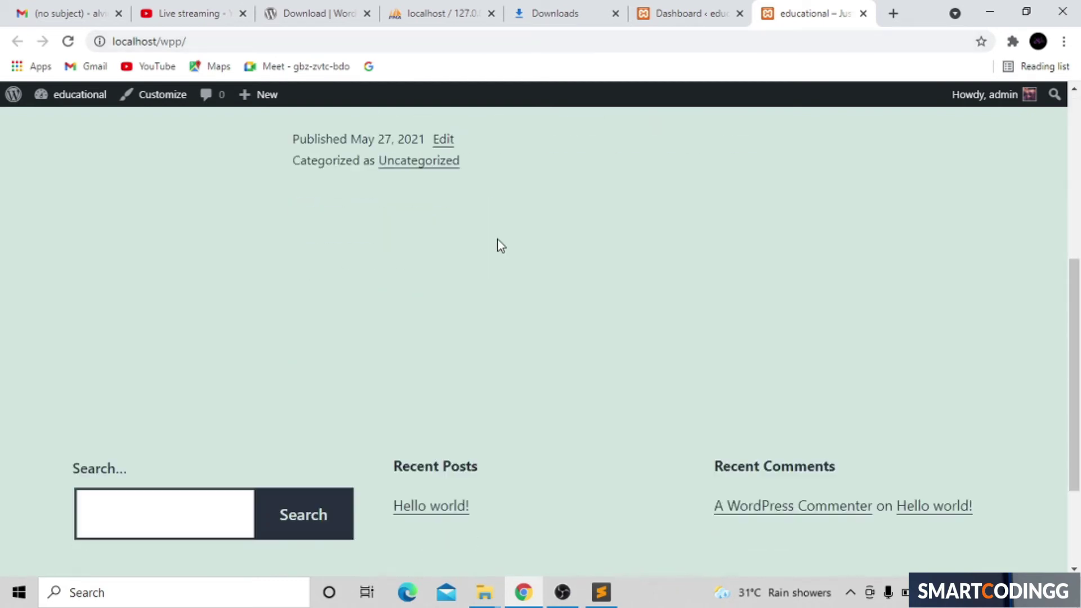
pyautogui.scroll(8, 501, 246)
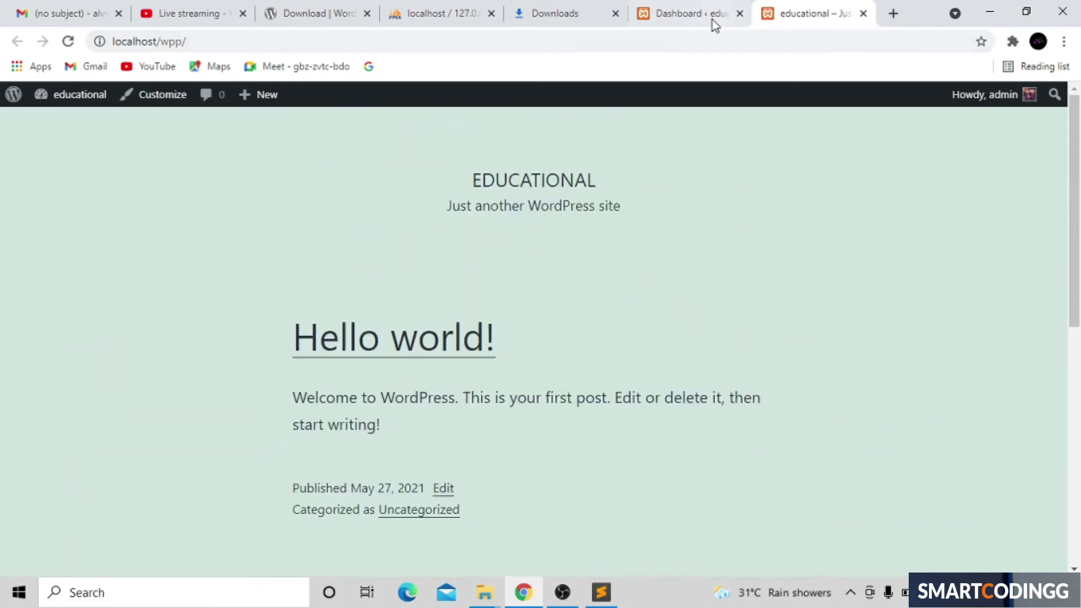
pyautogui.click(702, 10)
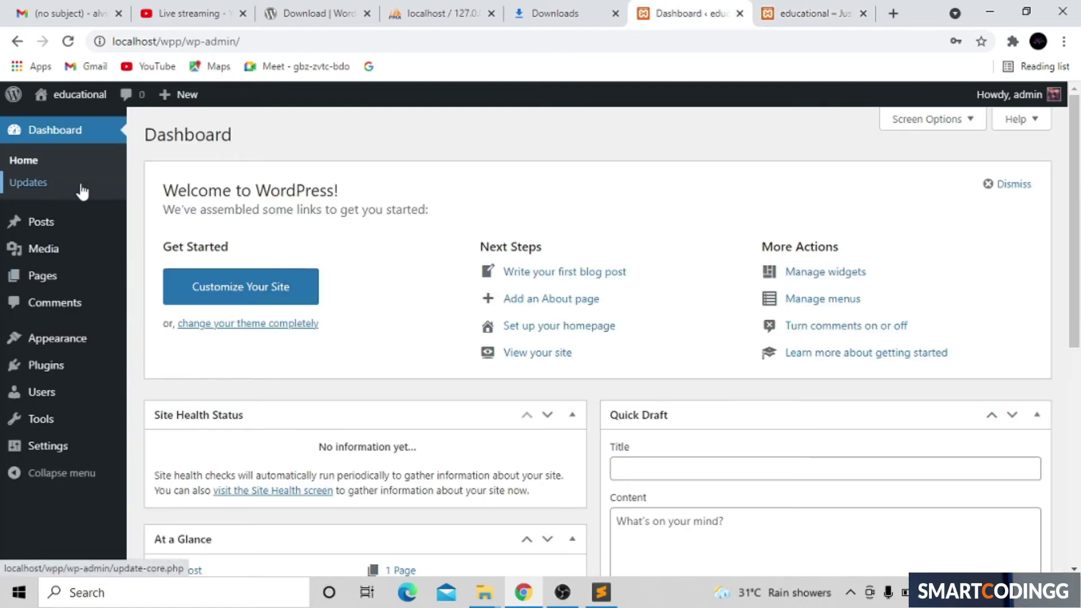
# Step: Zoom the admin page to 125% and open Posts > All Posts
pyautogui.hotkey('ctrl', '+')
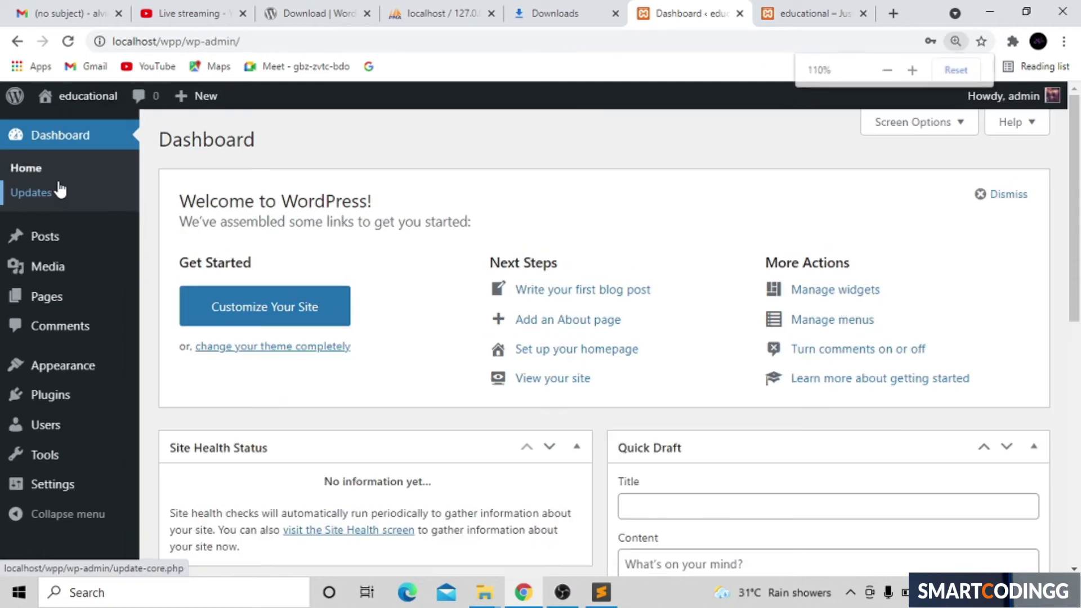
pyautogui.hotkey('ctrl', '+')
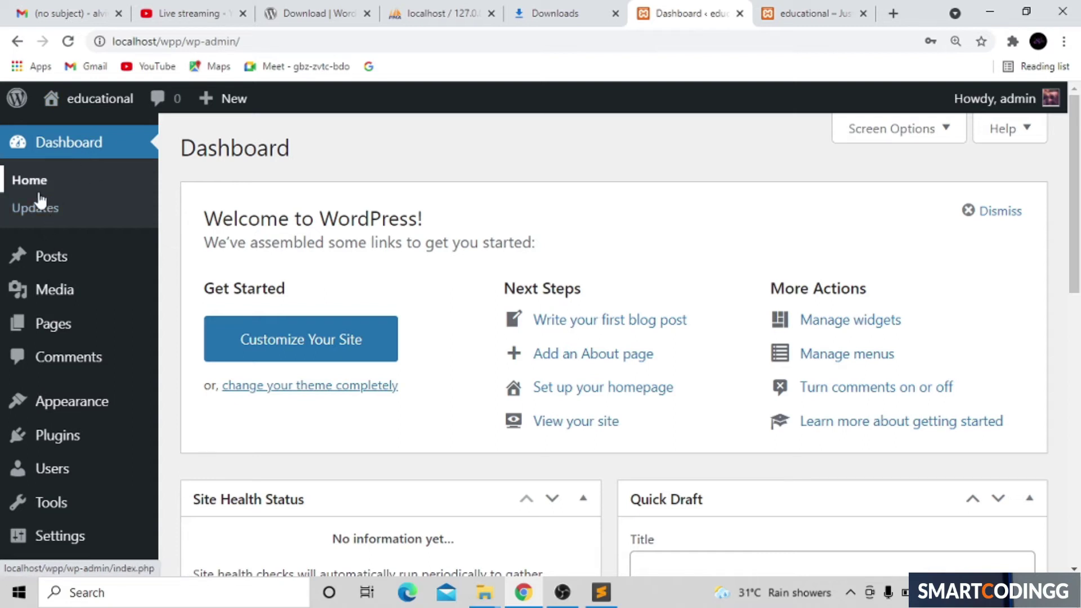
pyautogui.moveTo(66, 250)
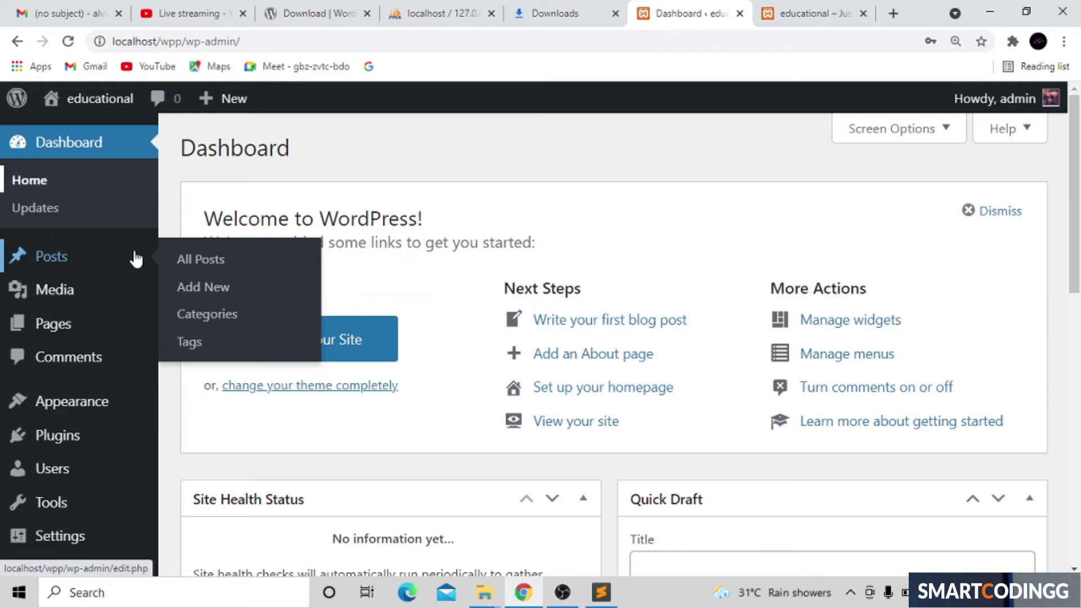
pyautogui.click(217, 261)
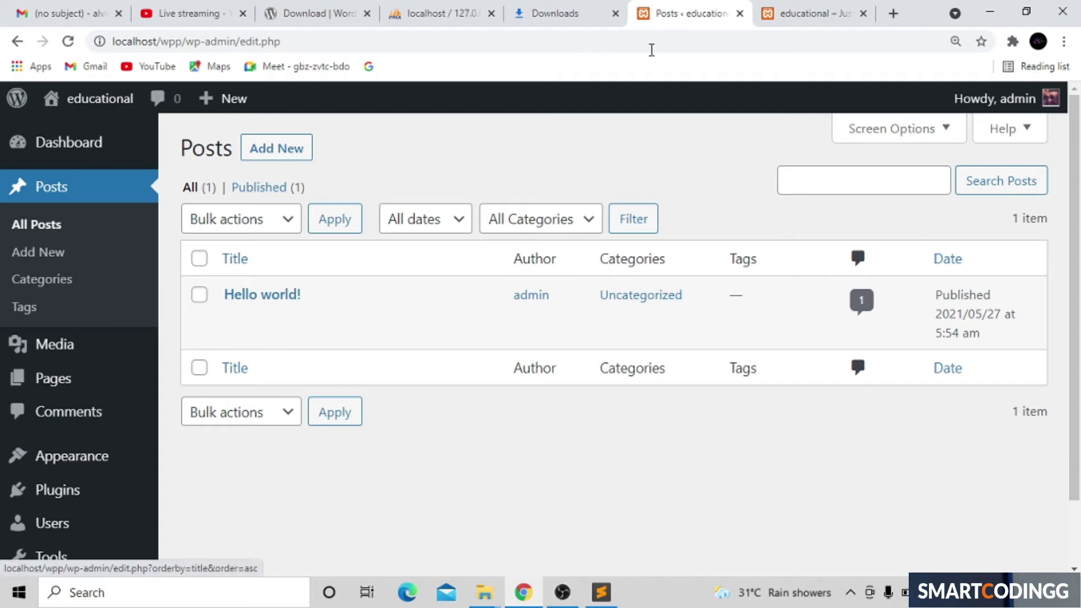
# Step: Glance at the site front page tab, then return to the posts list holding only Hello world!
pyautogui.click(824, 8)
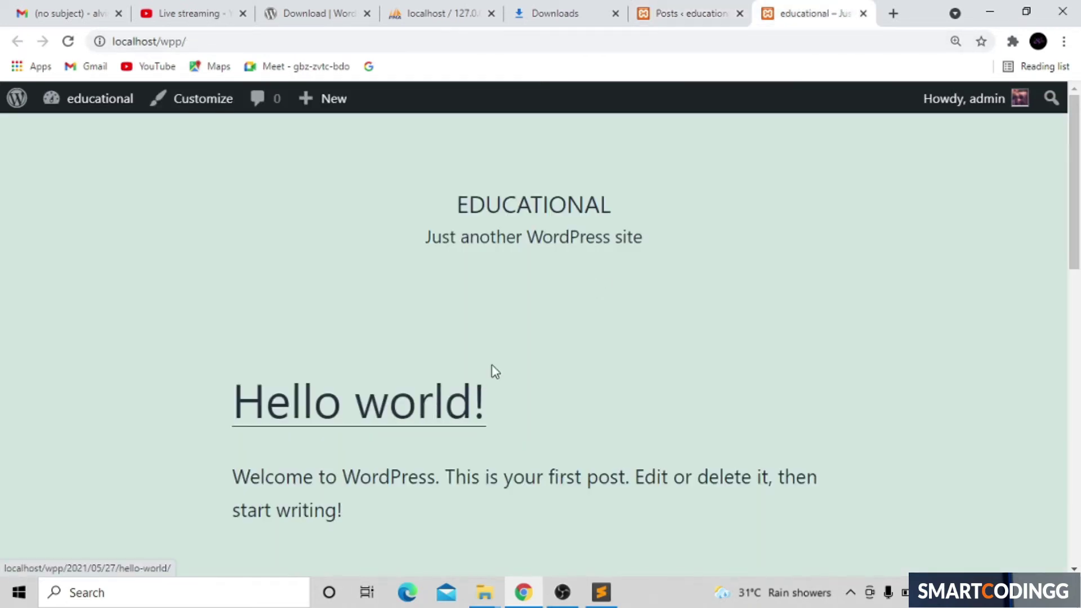
pyautogui.click(717, 6)
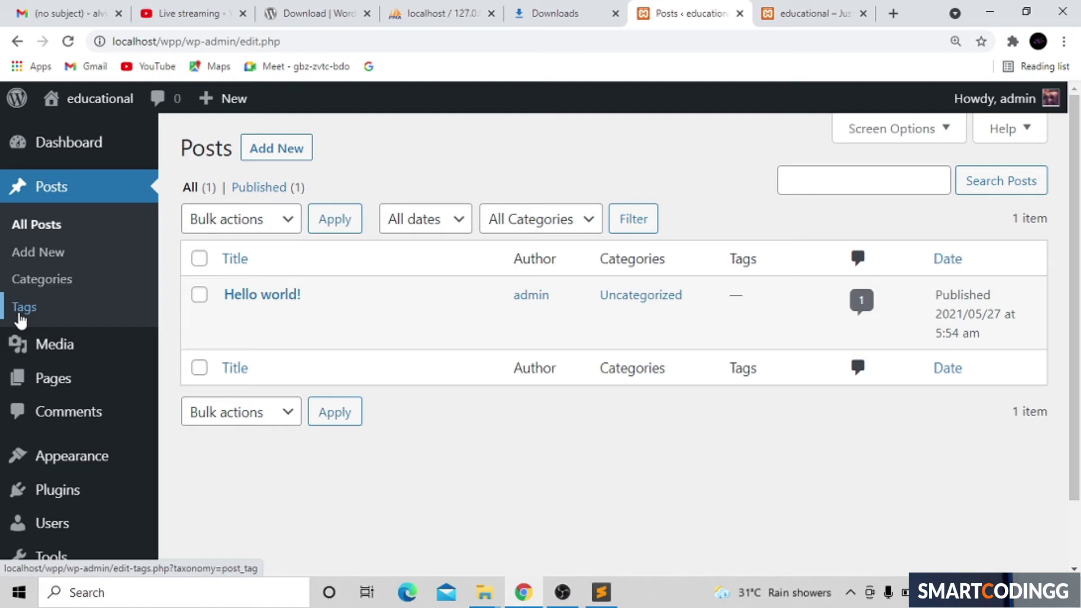
# Step: Open Pages > All Pages to list the draft Privacy Policy and published Sample Page
pyautogui.moveTo(51, 347)
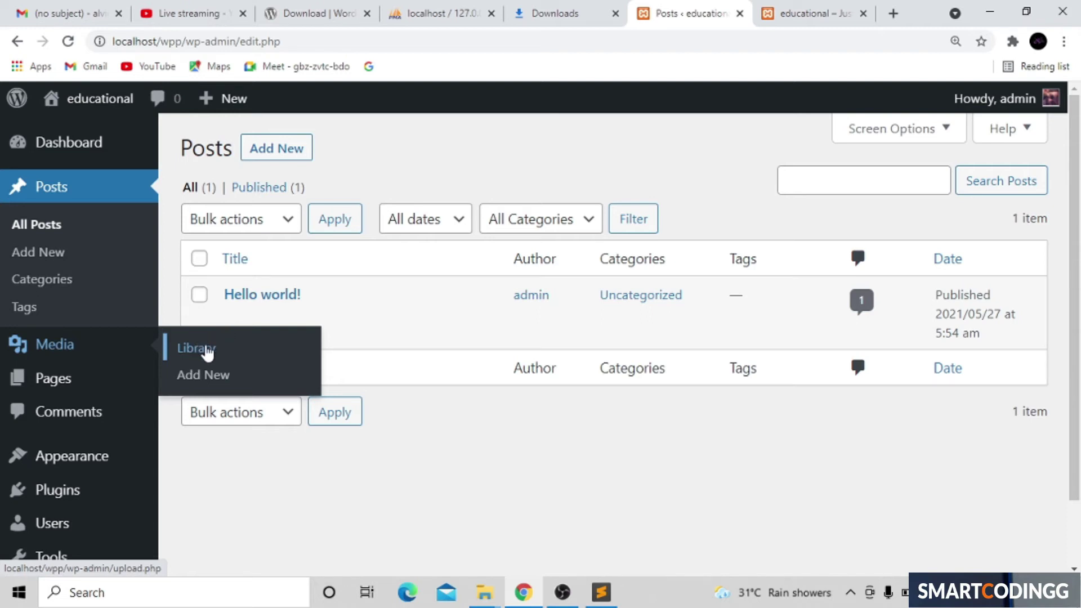
pyautogui.moveTo(53, 386)
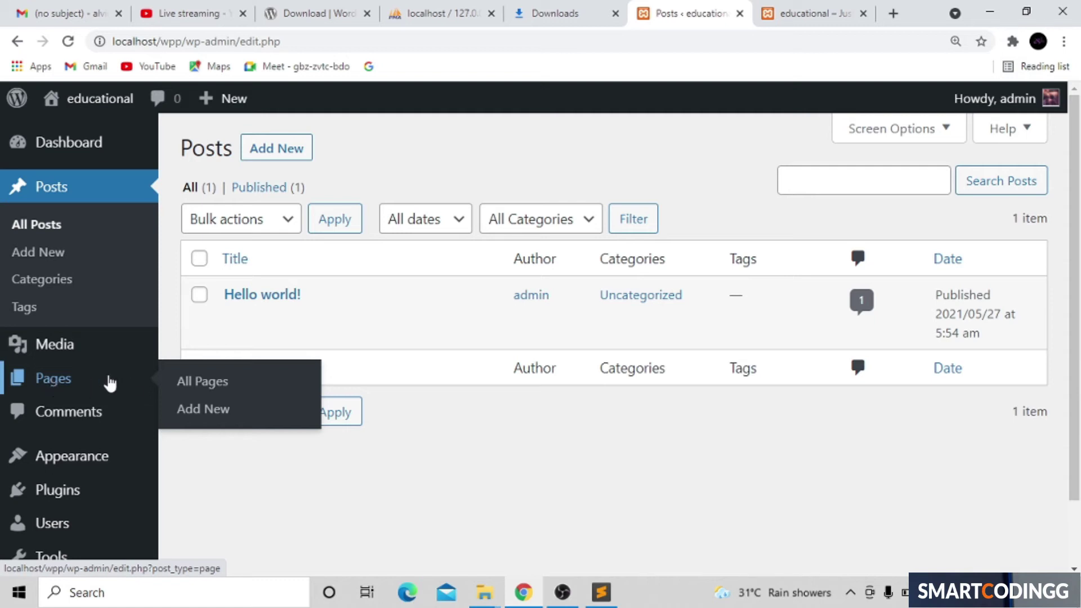
pyautogui.click(209, 384)
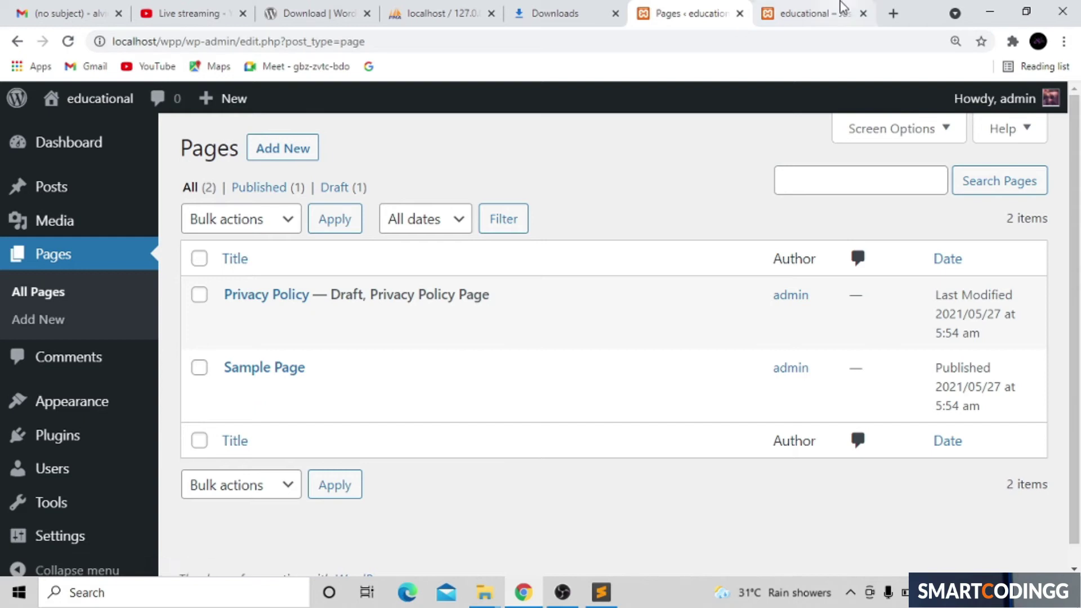
pyautogui.click(817, 17)
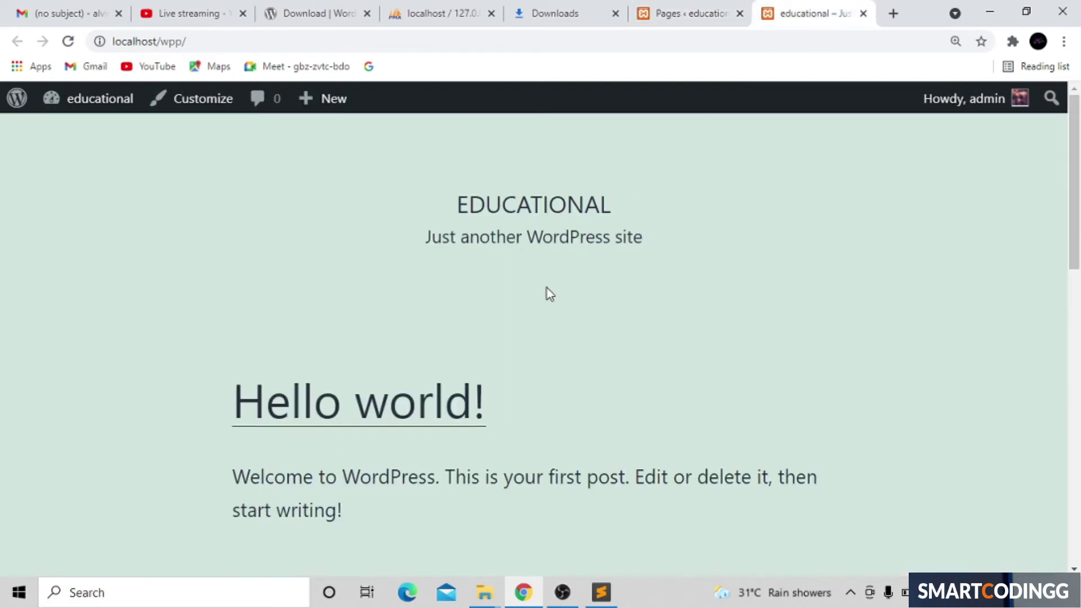
pyautogui.scroll(-7, 546, 288)
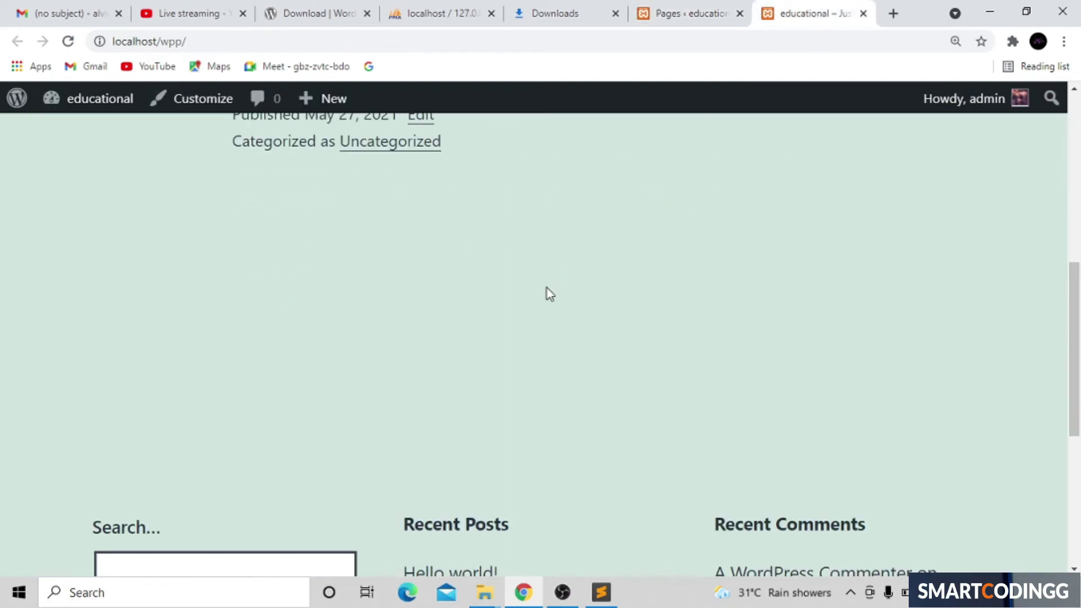
pyautogui.scroll(2, 550, 294)
pyautogui.scroll(-7, 550, 293)
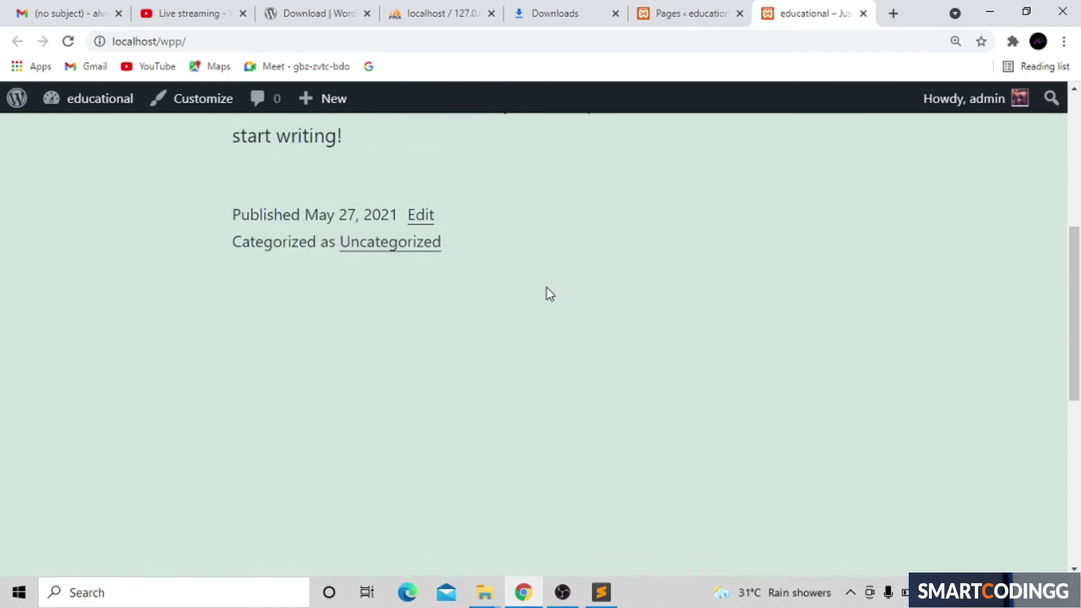
pyautogui.scroll(5, 546, 288)
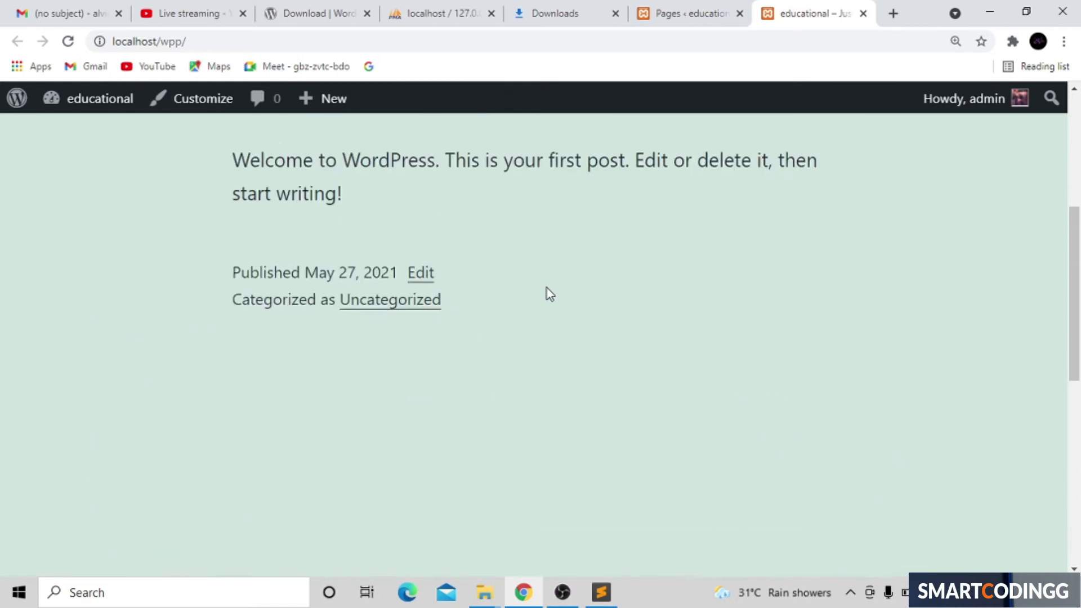
pyautogui.scroll(5, 549, 293)
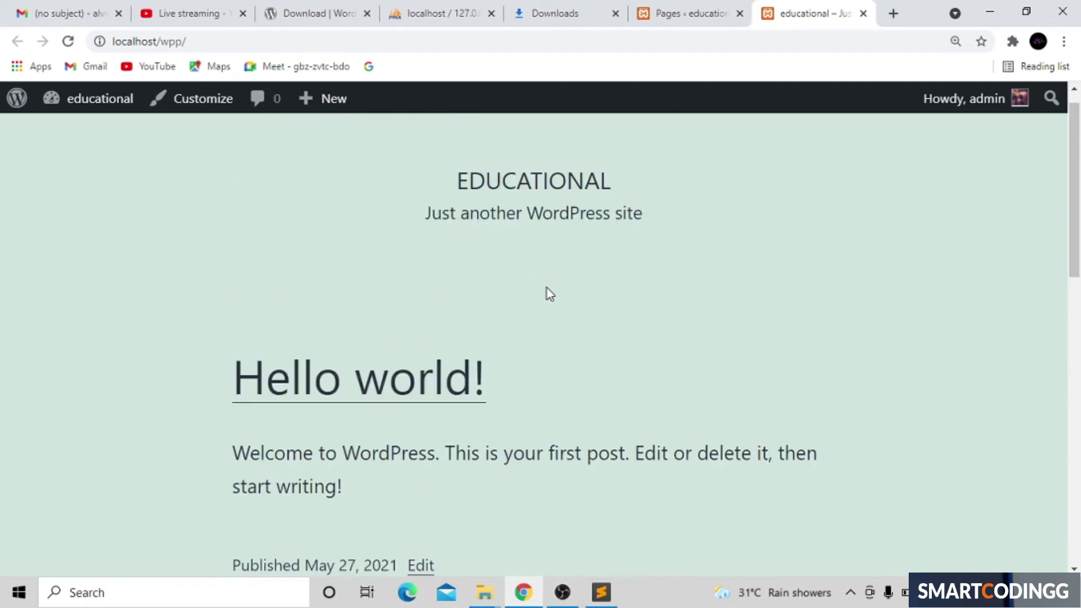
pyautogui.click(692, 10)
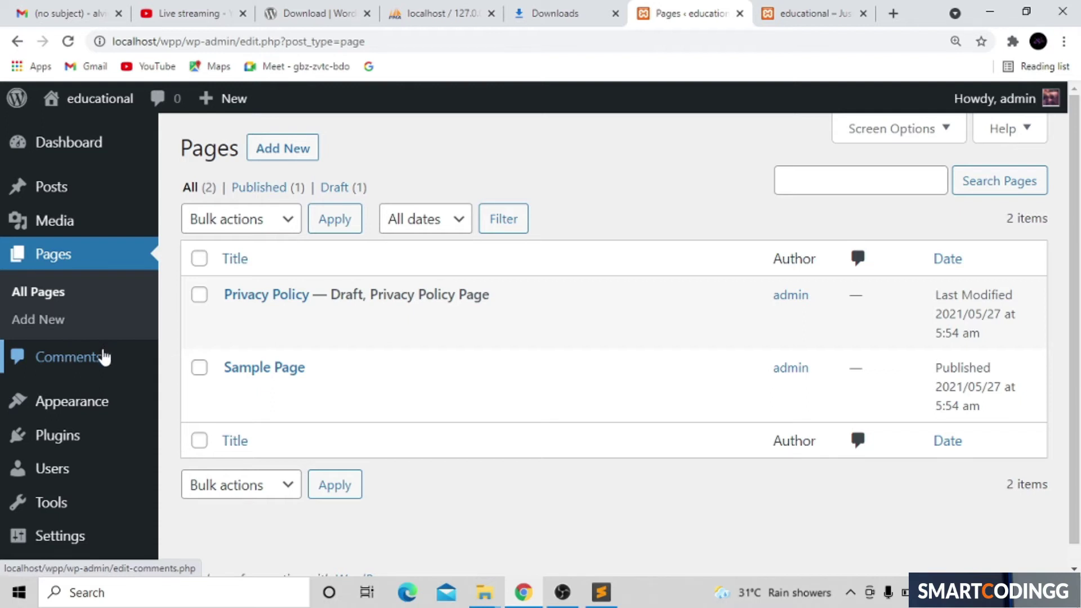
pyautogui.moveTo(93, 409)
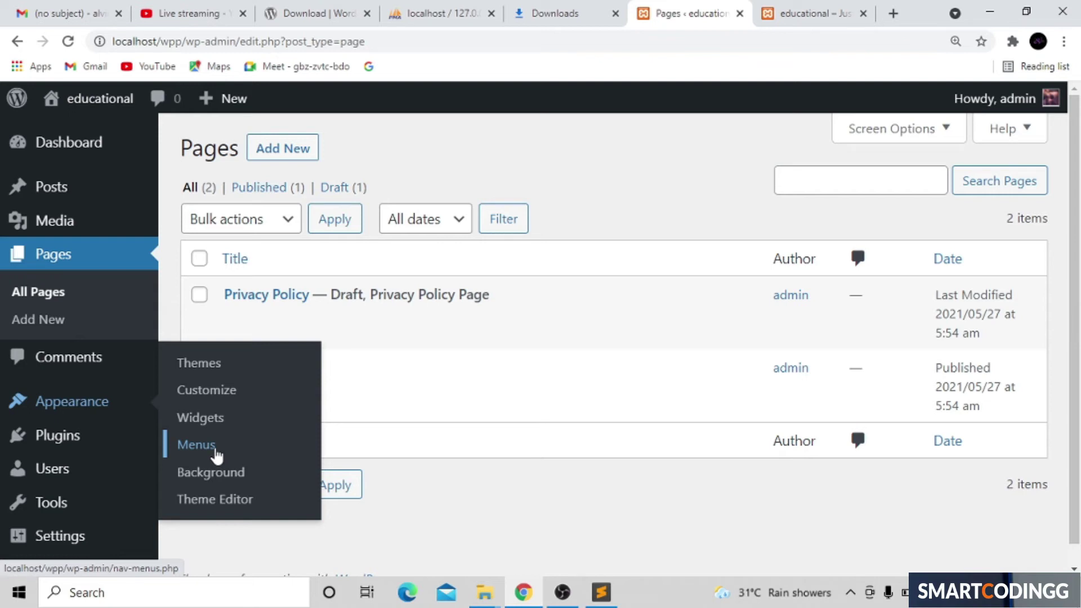
# Step: Search Google for 'smart coding' from the Downloads tab and open the Smart Codingg website
pyautogui.click(542, 16)
pyautogui.click(432, 37)
pyautogui.press('BackSpace')
pyautogui.write('sm')
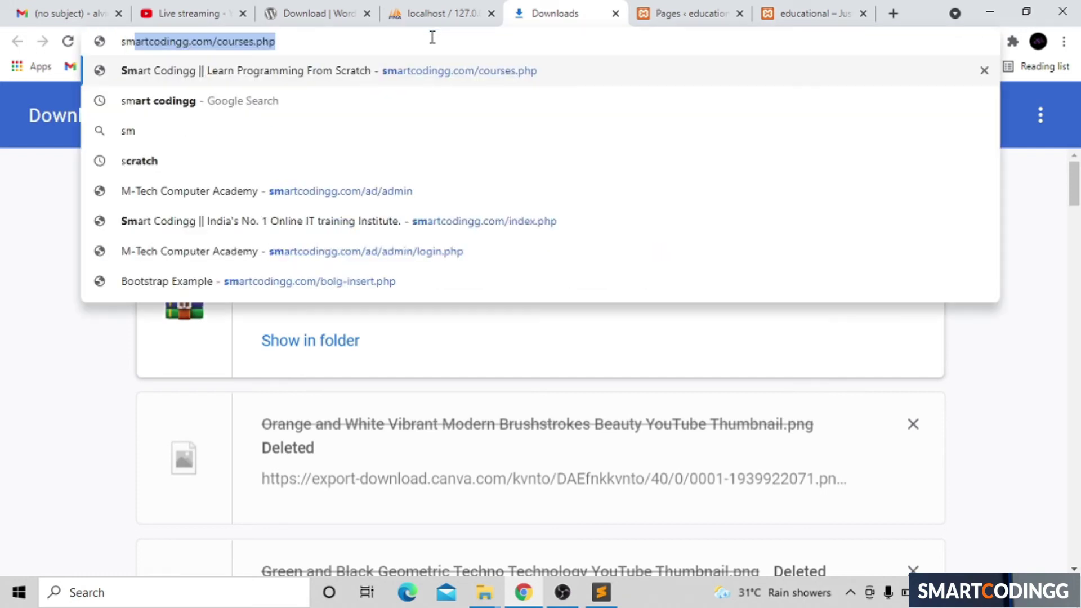
pyautogui.write('art codingg')
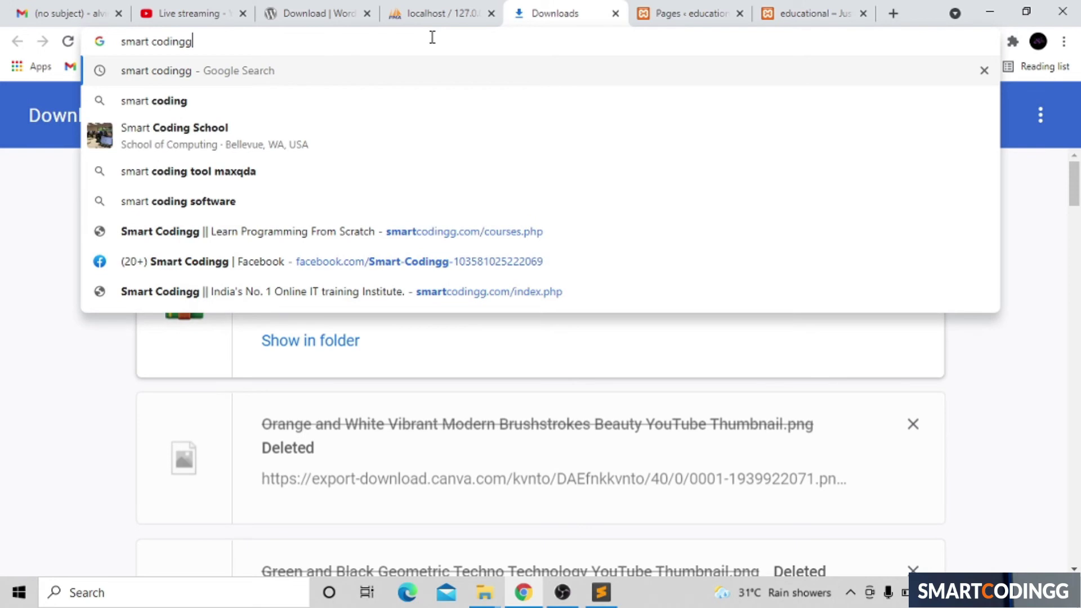
pyautogui.press('Return')
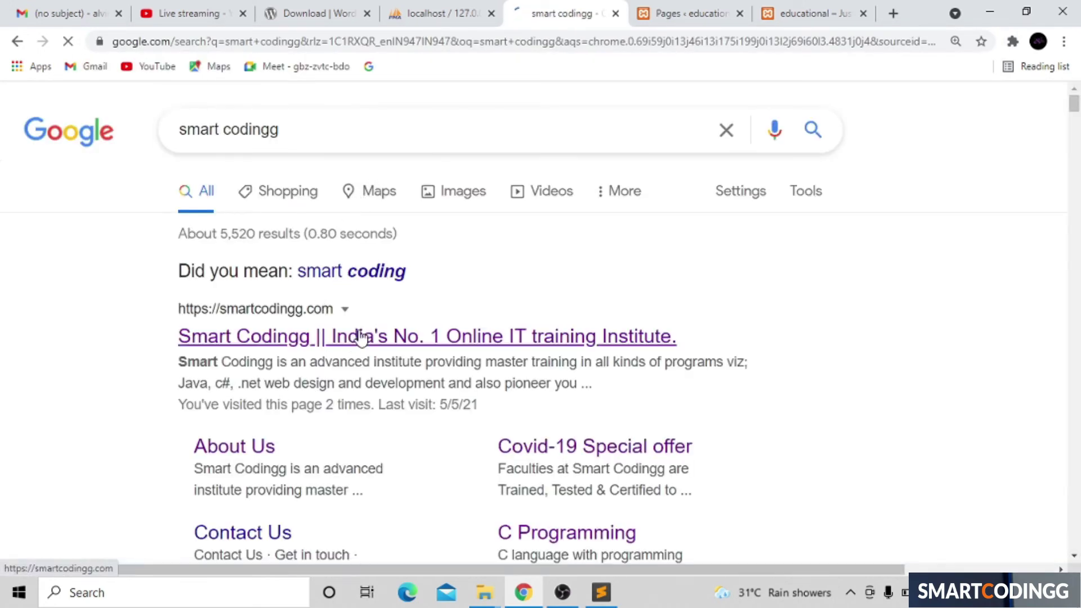
pyautogui.click(364, 339)
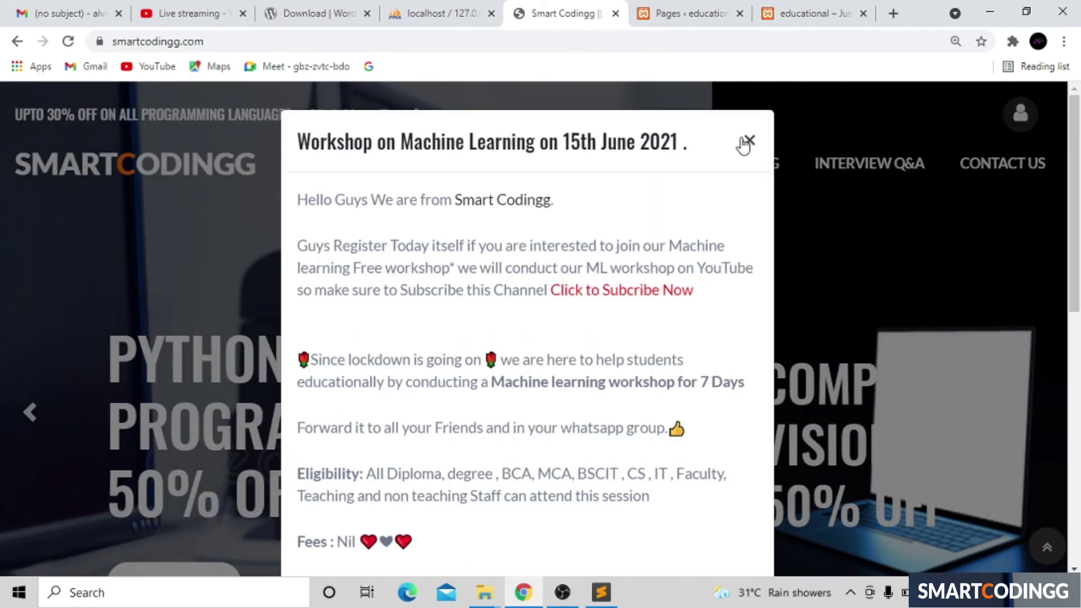
# Step: Close the workshop pop-up and browse the site's BLOG page
pyautogui.click(747, 142)
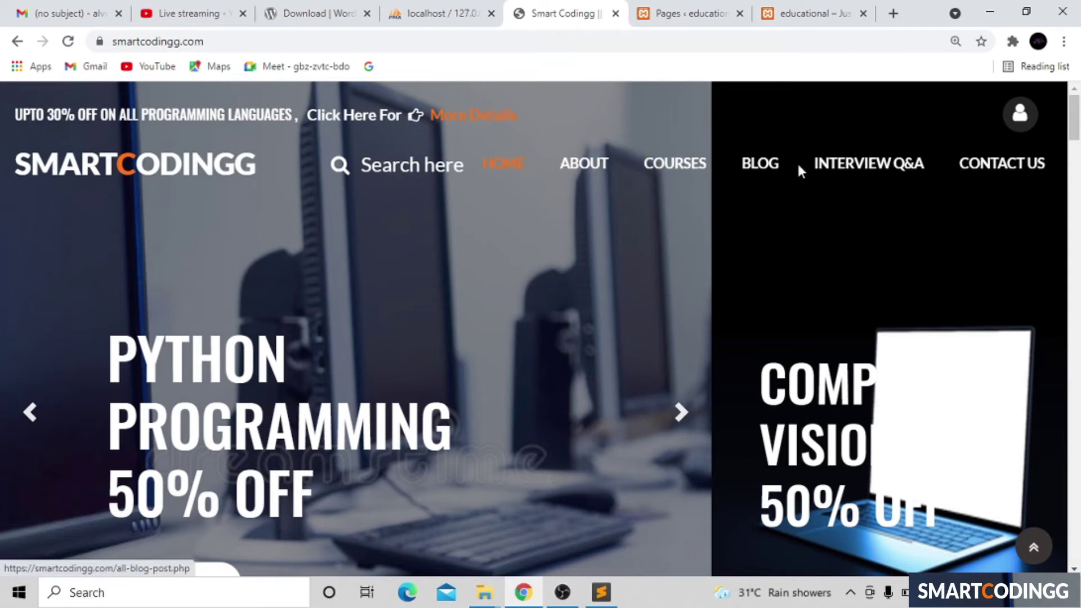
pyautogui.click(781, 163)
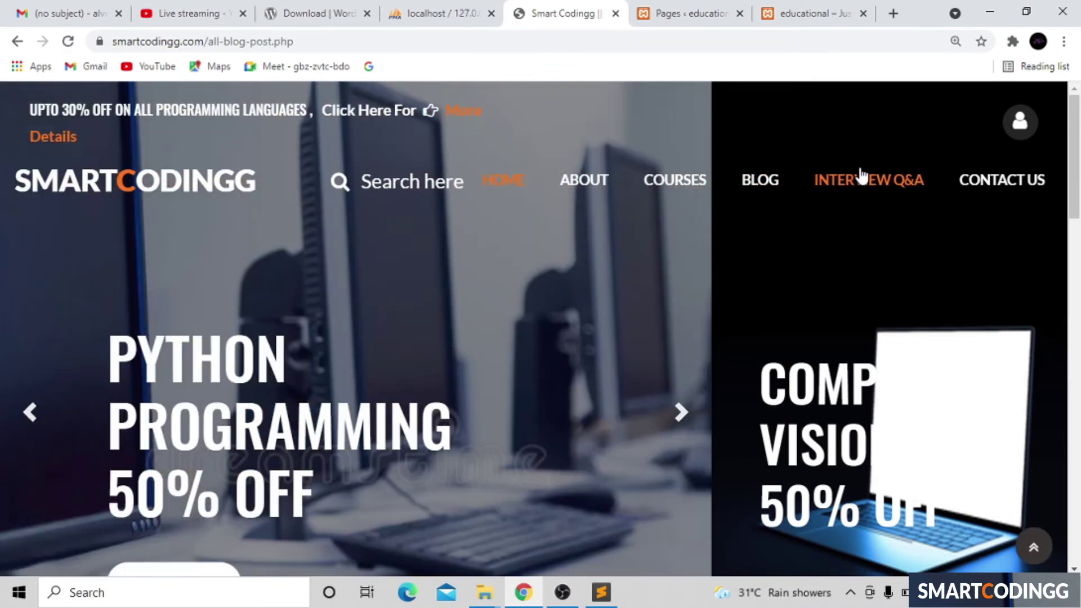
pyautogui.scroll(-10, 862, 174)
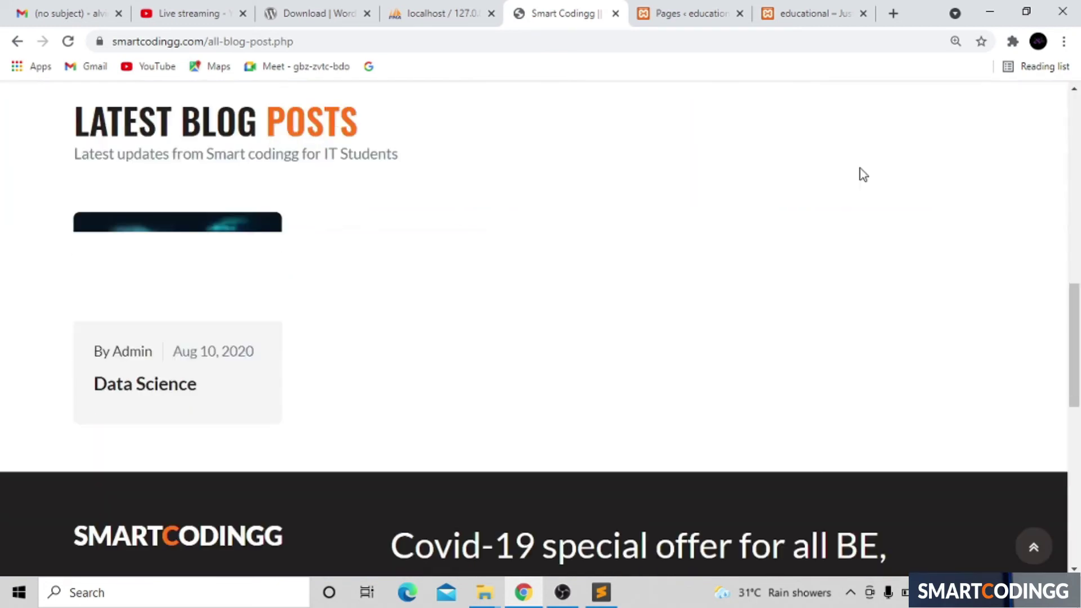
pyautogui.scroll(10, 861, 175)
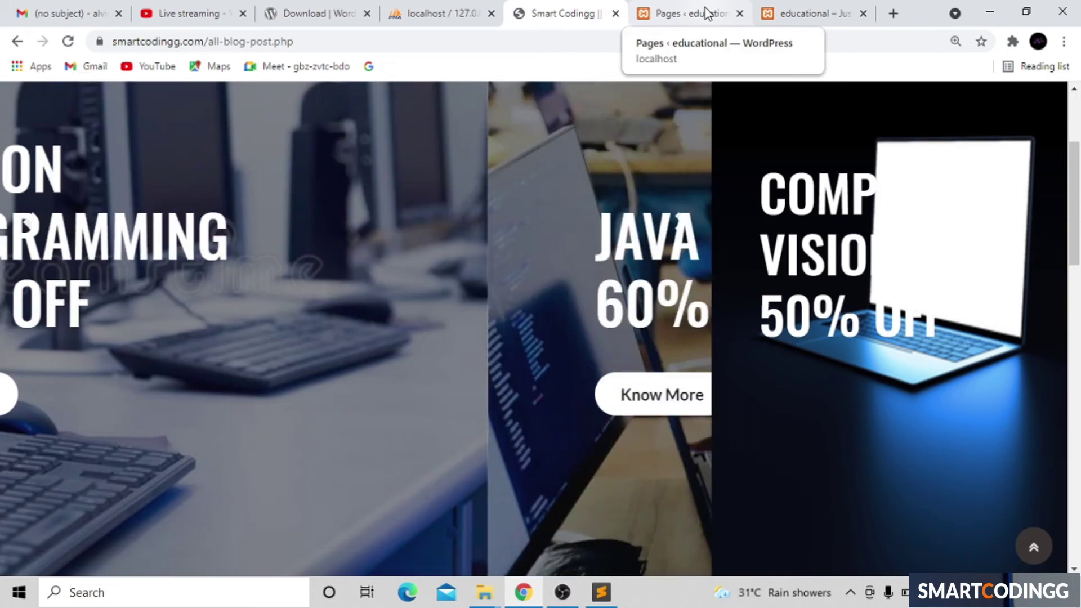
# Step: Return to the Pages admin tab and close the browser's virus-warning notifications
pyautogui.click(704, 14)
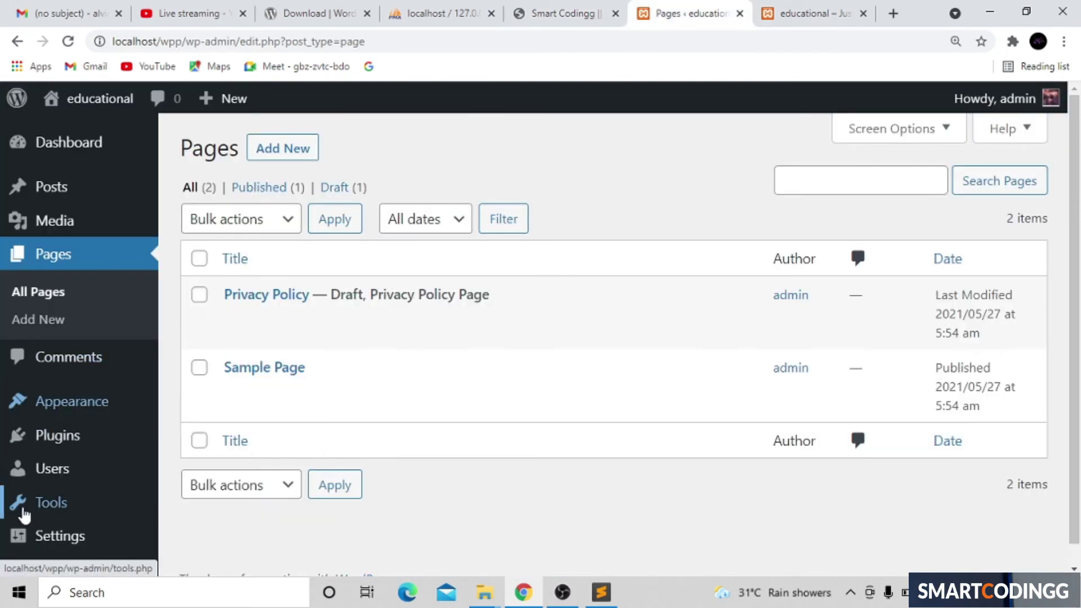
pyautogui.moveTo(96, 440)
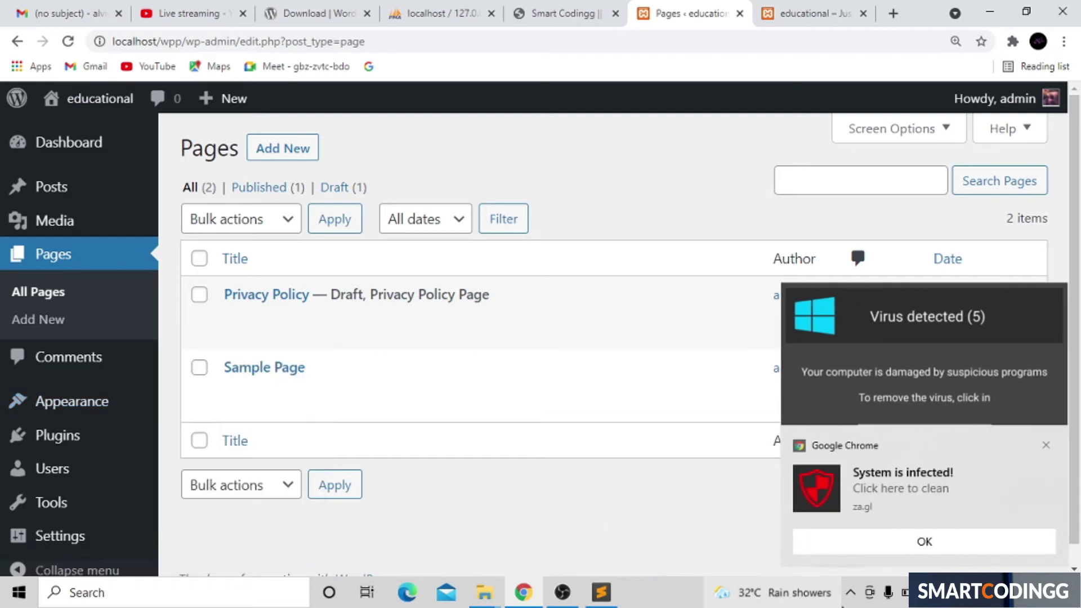
pyautogui.click(1046, 445)
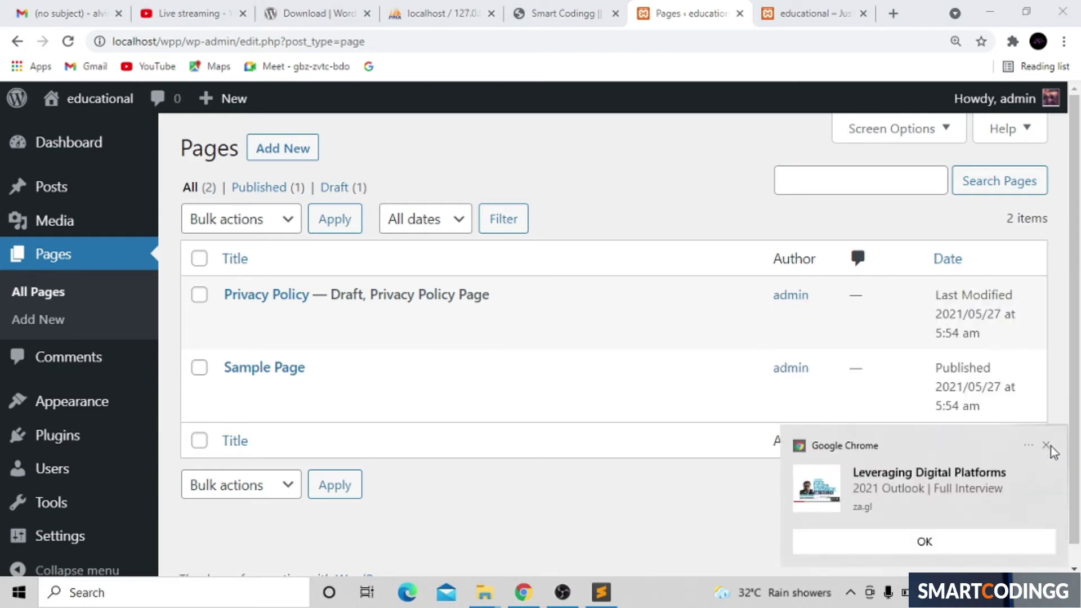
pyautogui.click(1047, 448)
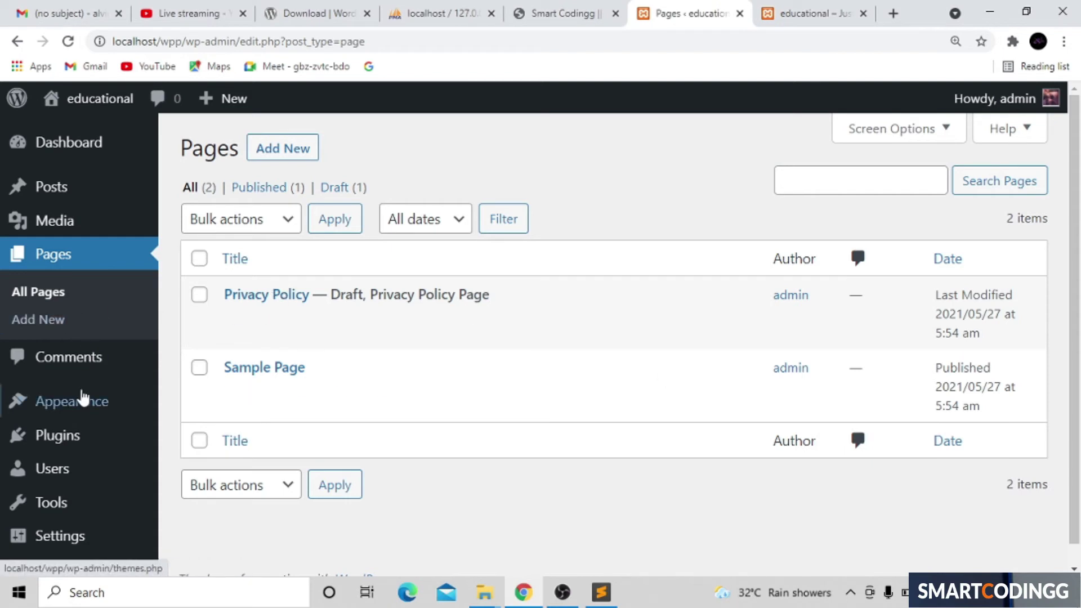
pyautogui.moveTo(87, 410)
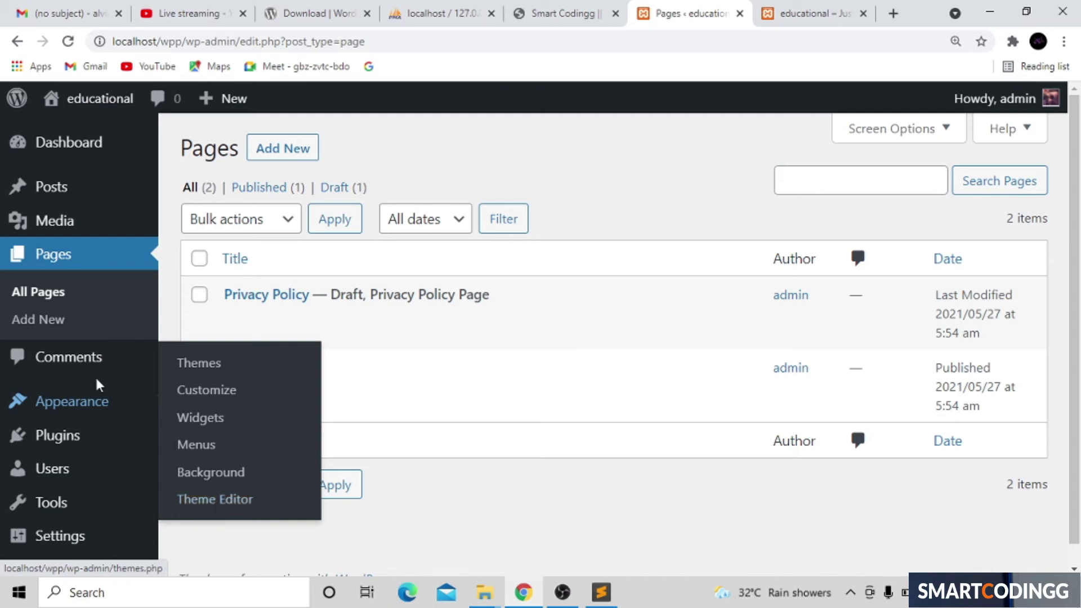
pyautogui.moveTo(83, 438)
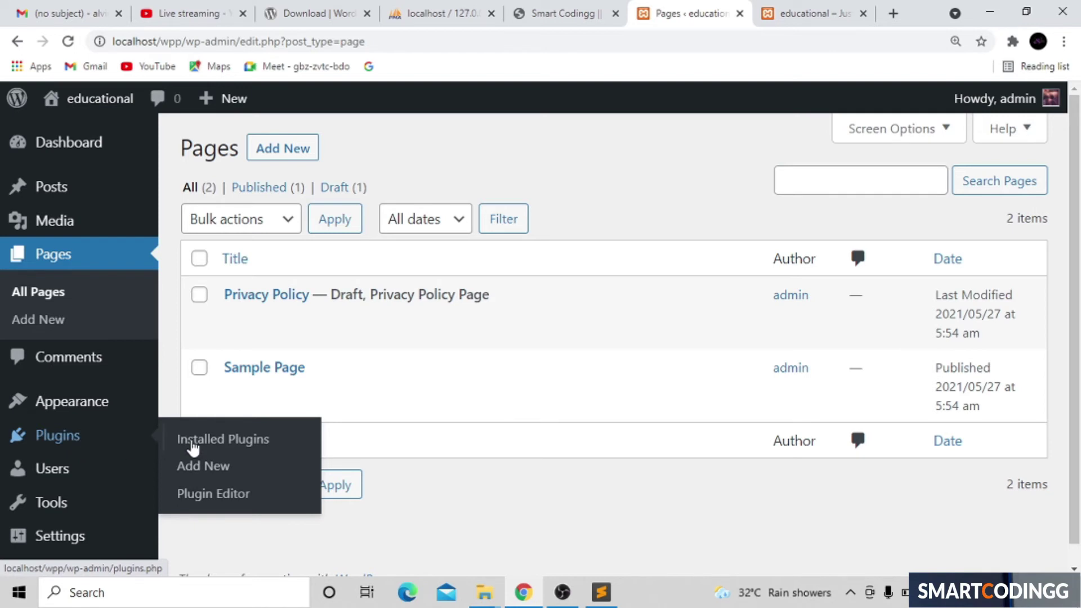
# Step: Go to Plugins > Add New and look over the featured plugins
pyautogui.click(226, 439)
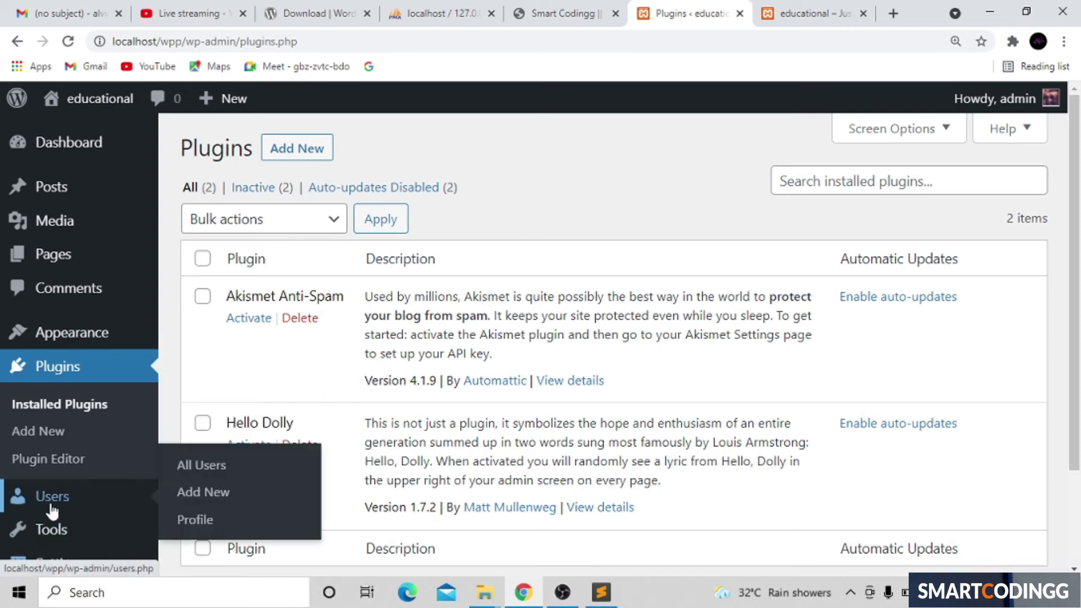
pyautogui.click(58, 431)
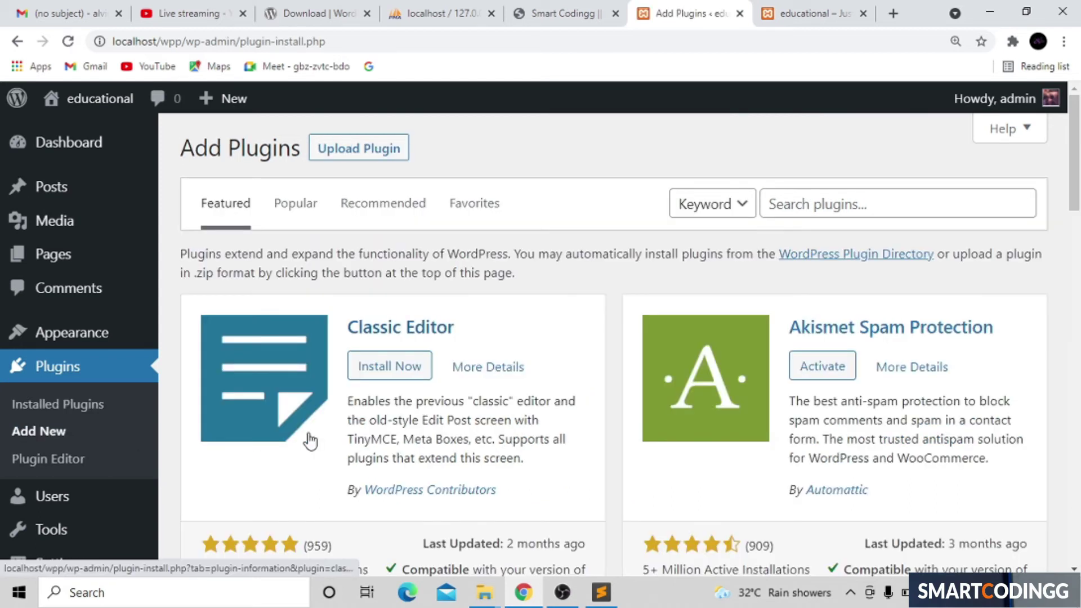
pyautogui.scroll(-10, 311, 441)
pyautogui.scroll(1, 311, 439)
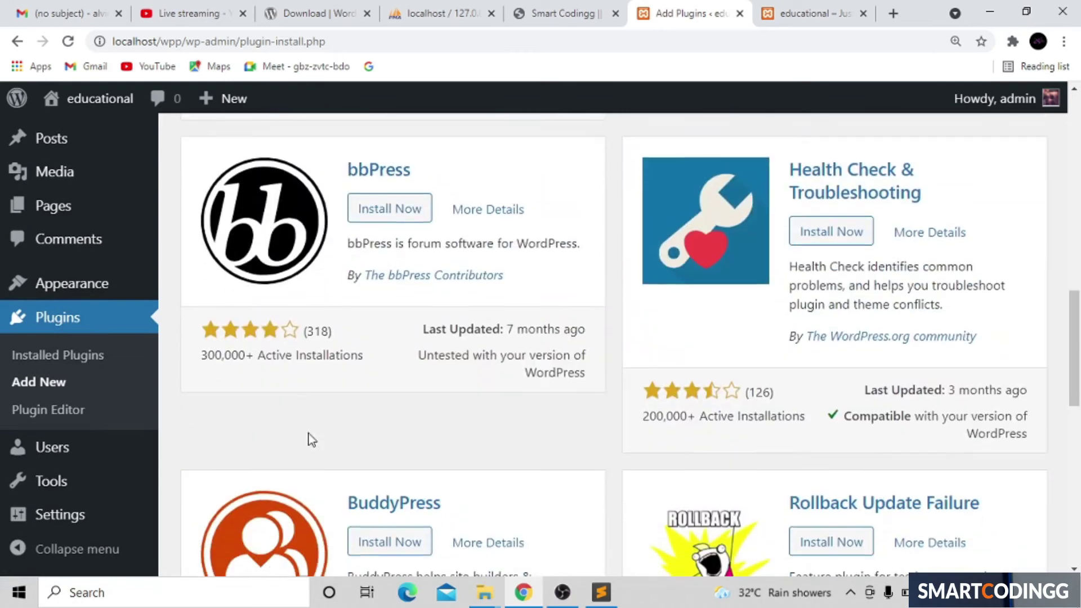
pyautogui.scroll(-3, 312, 439)
pyautogui.scroll(3, 311, 439)
pyautogui.scroll(10, 311, 441)
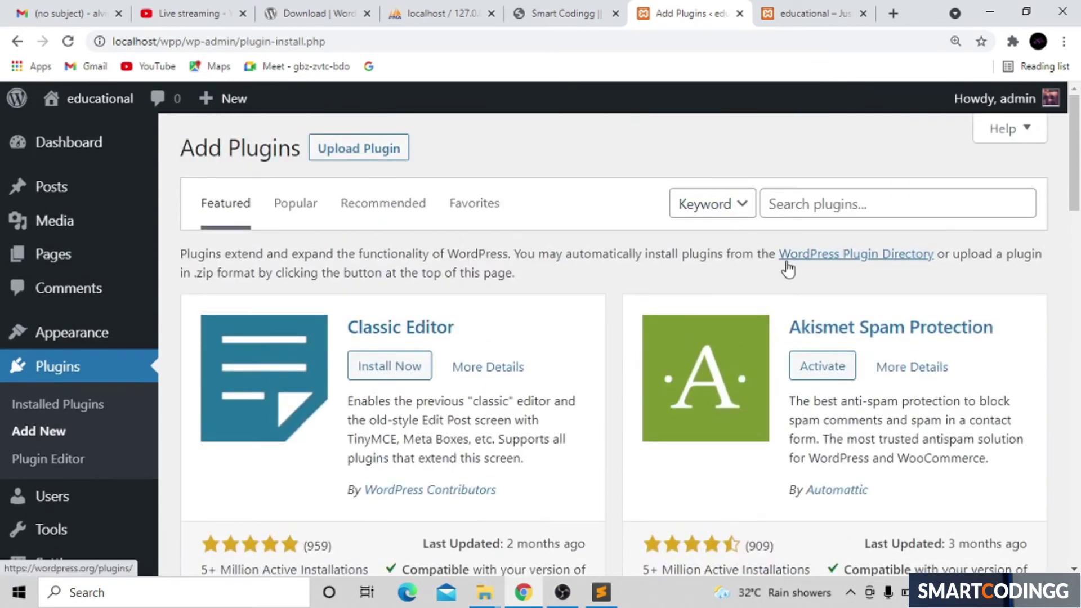
# Step: Search the plugin directory for 'payment', then change the search to 'paytm'
pyautogui.click(843, 203)
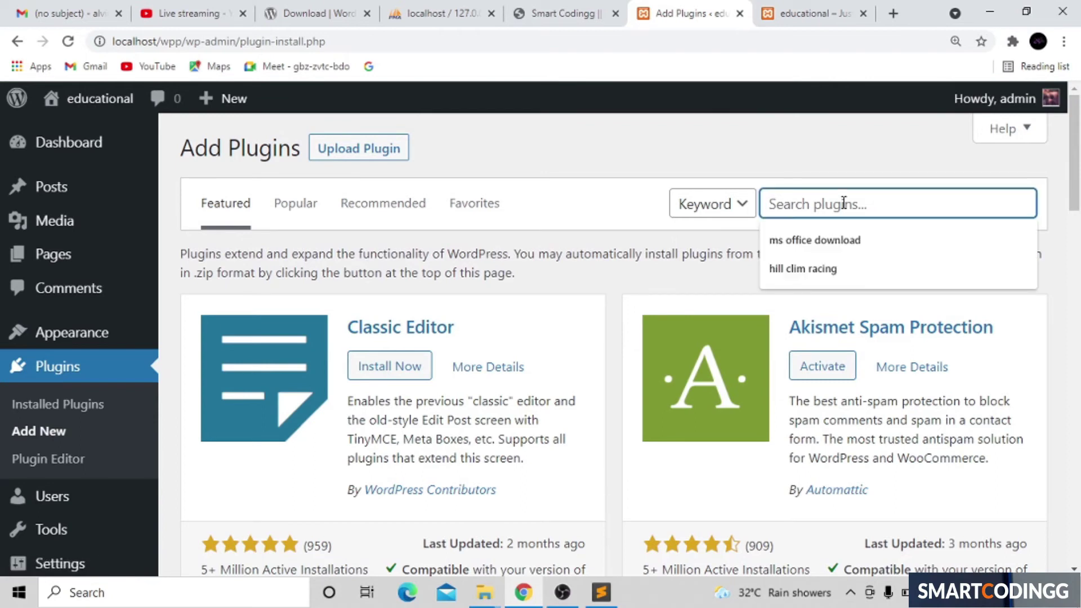
pyautogui.write('payme')
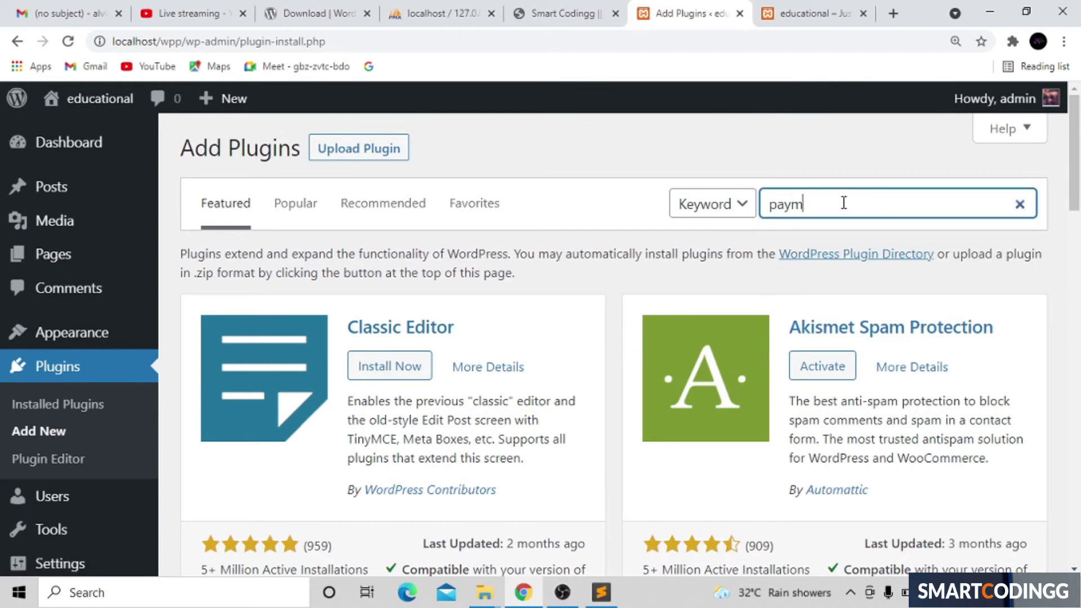
pyautogui.write('nt')
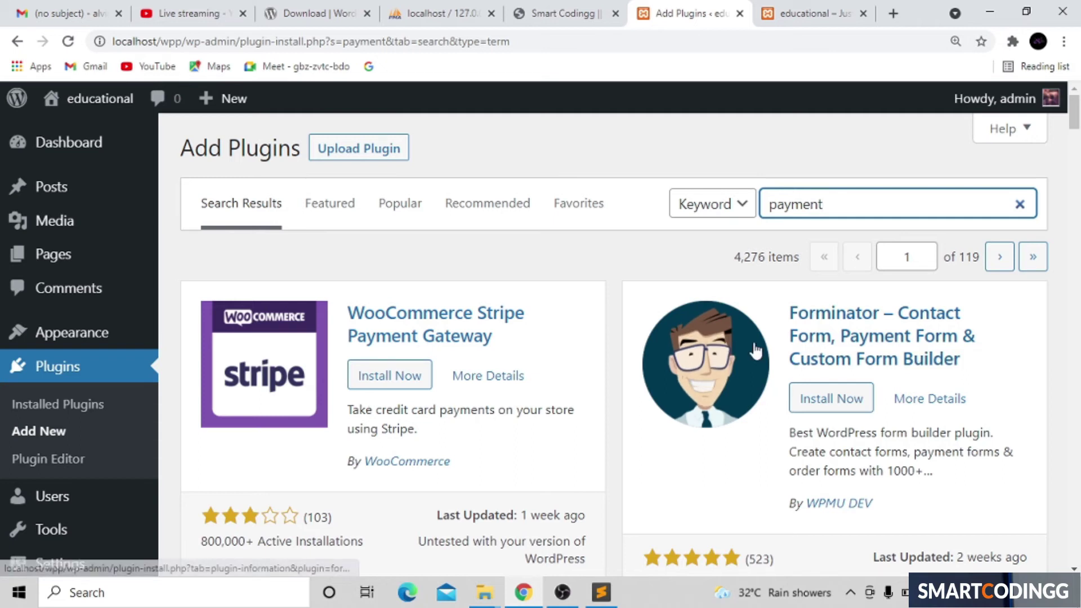
pyautogui.press('BackSpace')
pyautogui.press('BackSpace')
pyautogui.press('BackSpace')
pyautogui.press('BackSpace')
pyautogui.press('BackSpace')
pyautogui.press('BackSpace')
pyautogui.press('BackSpace')
pyautogui.write('paytm')
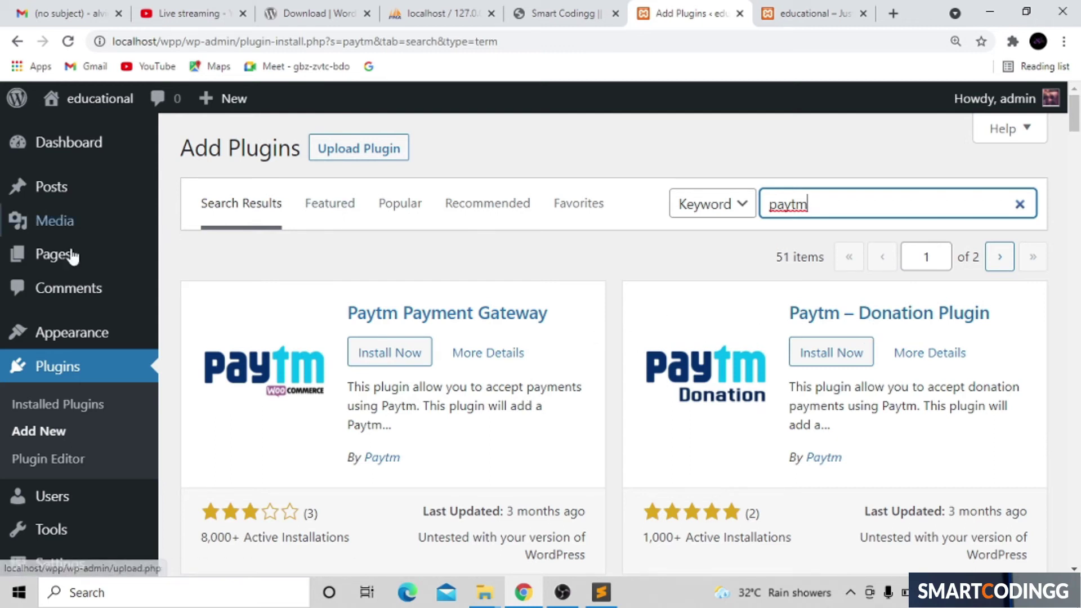
pyautogui.moveTo(95, 496)
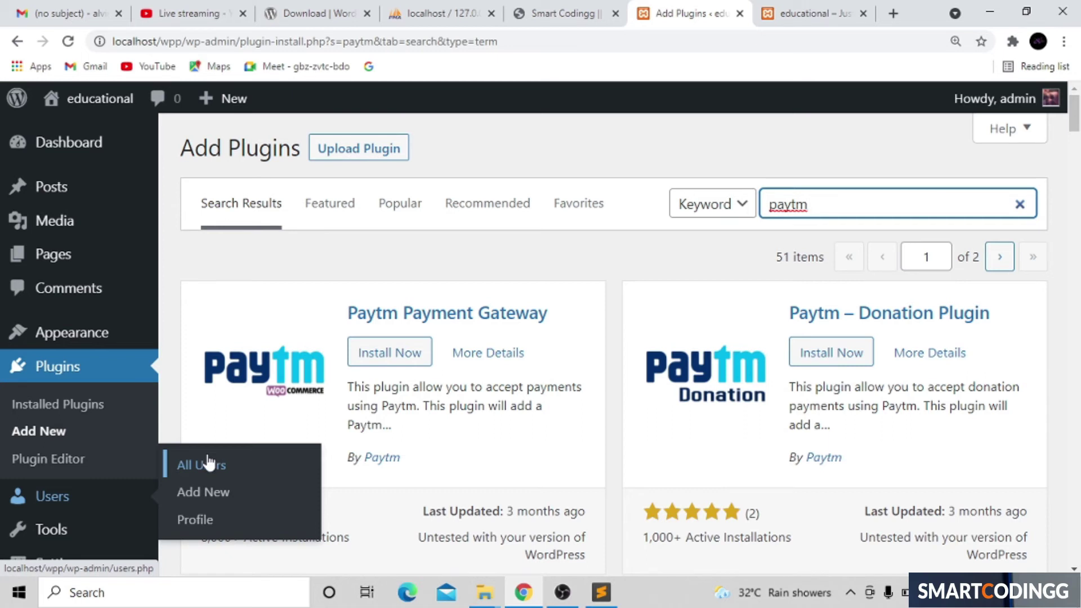
# Step: Open the All Users list to look over the site's users
pyautogui.click(210, 457)
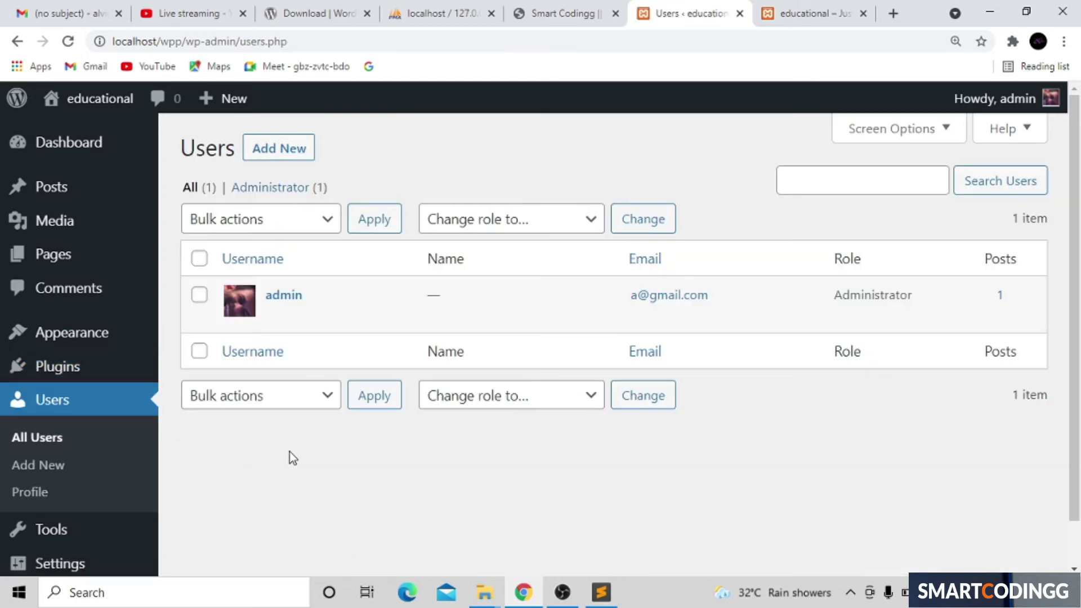
pyautogui.moveTo(322, 296)
pyautogui.moveTo(843, 283)
# Step: Open the current user's Profile page showing Personal Options
pyautogui.click(27, 495)
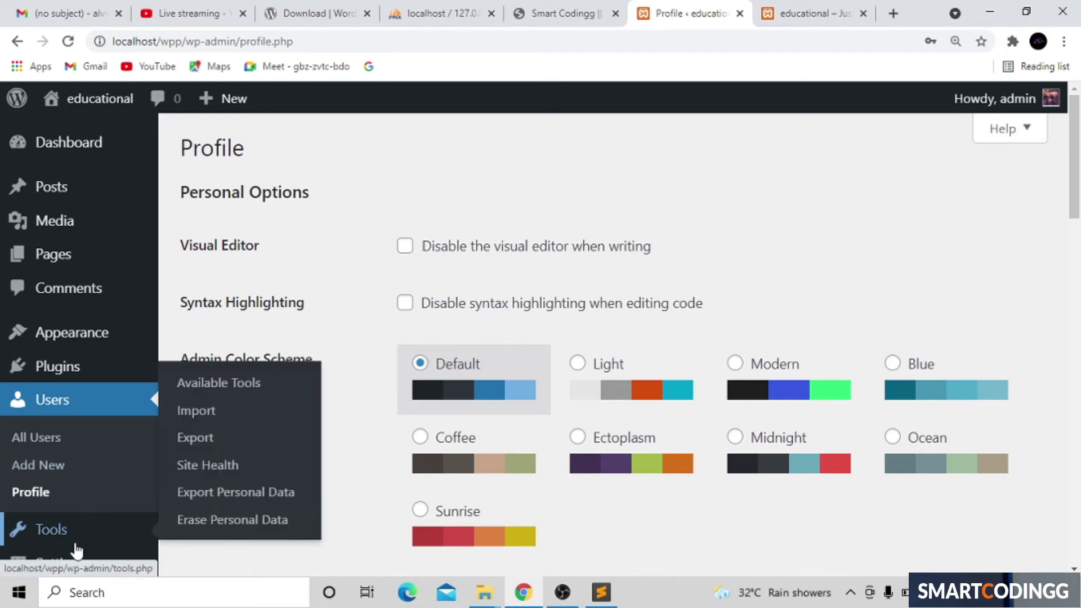
pyautogui.moveTo(77, 557)
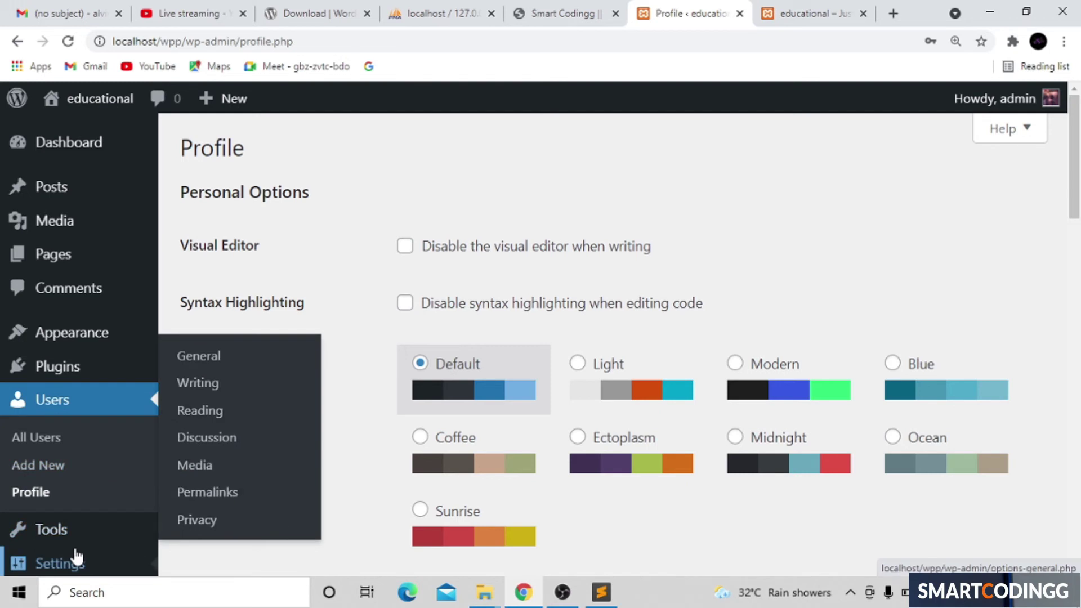
pyautogui.moveTo(61, 534)
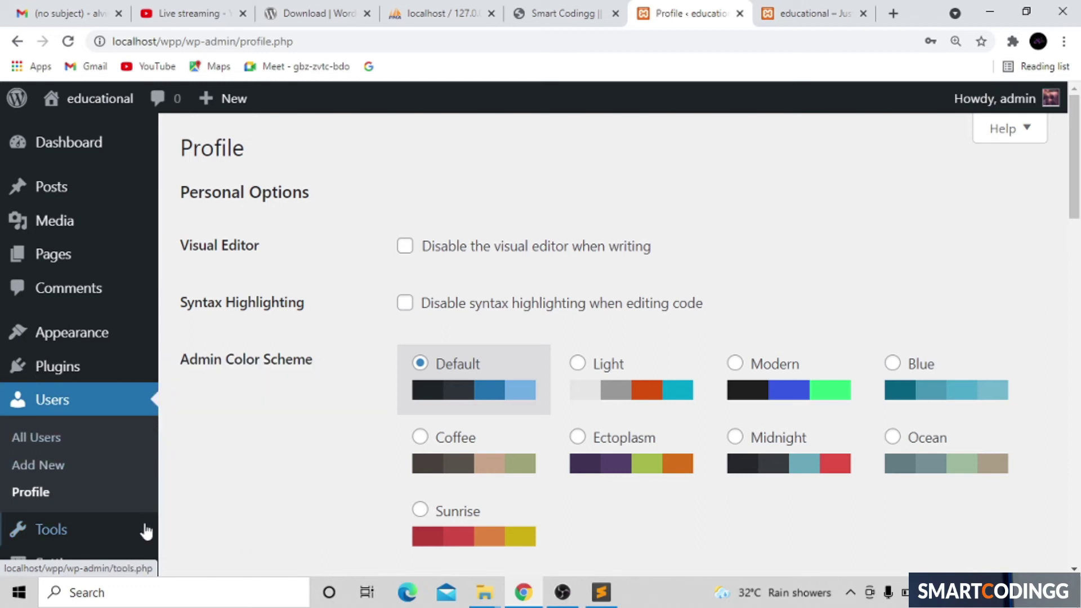
pyautogui.moveTo(143, 532)
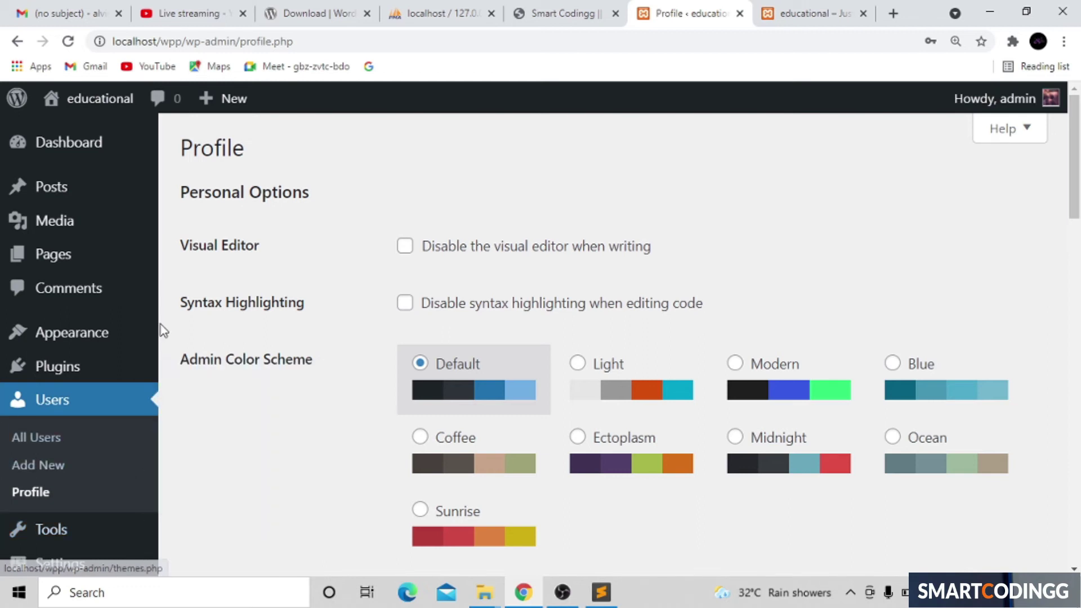
# Step: Zoom the Profile page out one level with Ctrl+minus
pyautogui.hotkey('ctrl', '-')
pyautogui.hotkey('ctrl', '-')
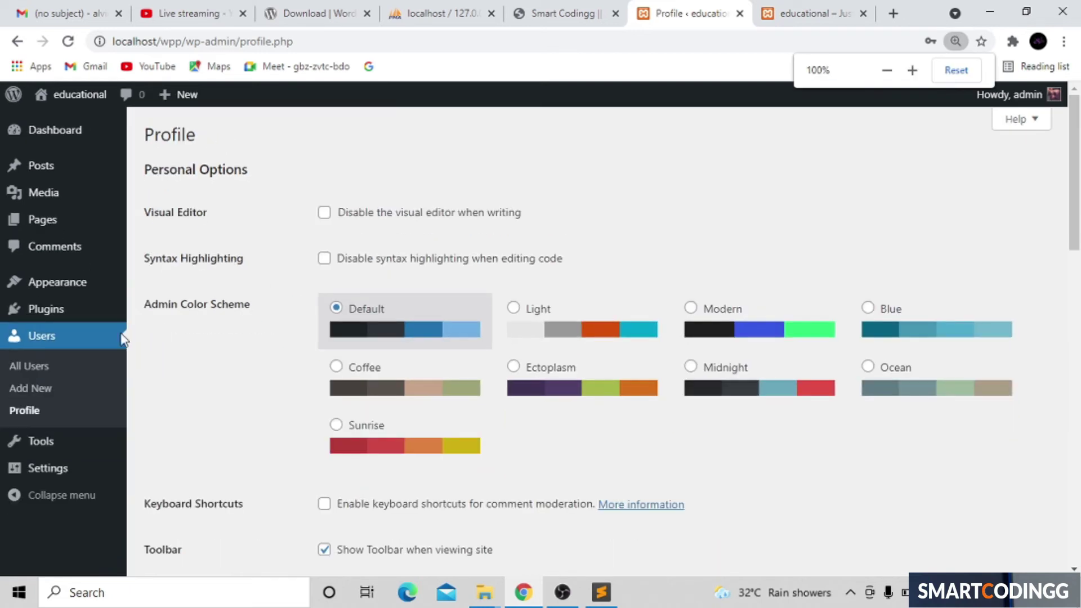
pyautogui.moveTo(53, 472)
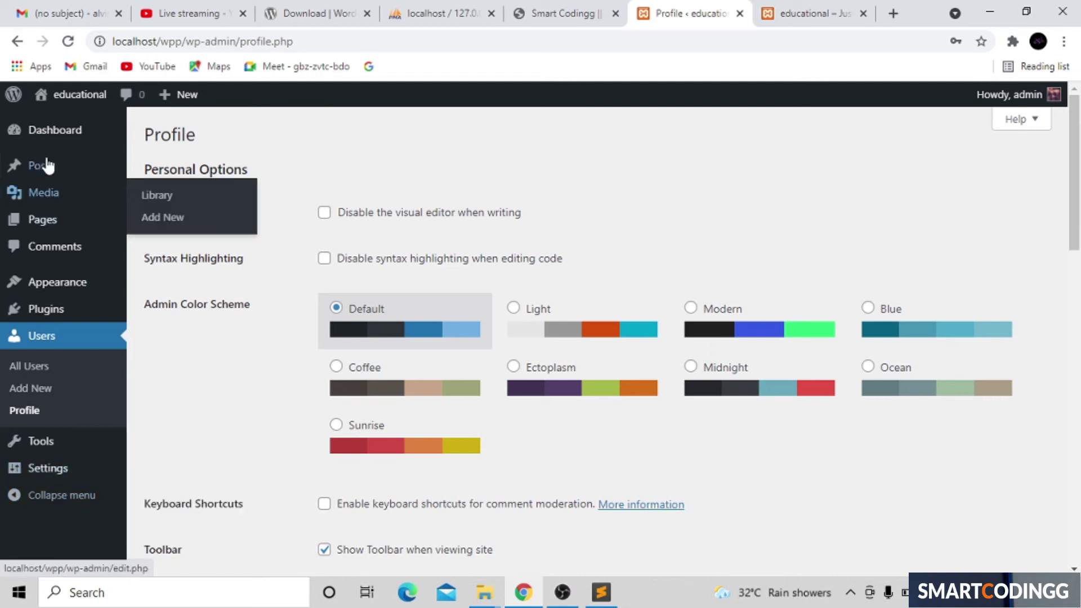
pyautogui.moveTo(46, 165)
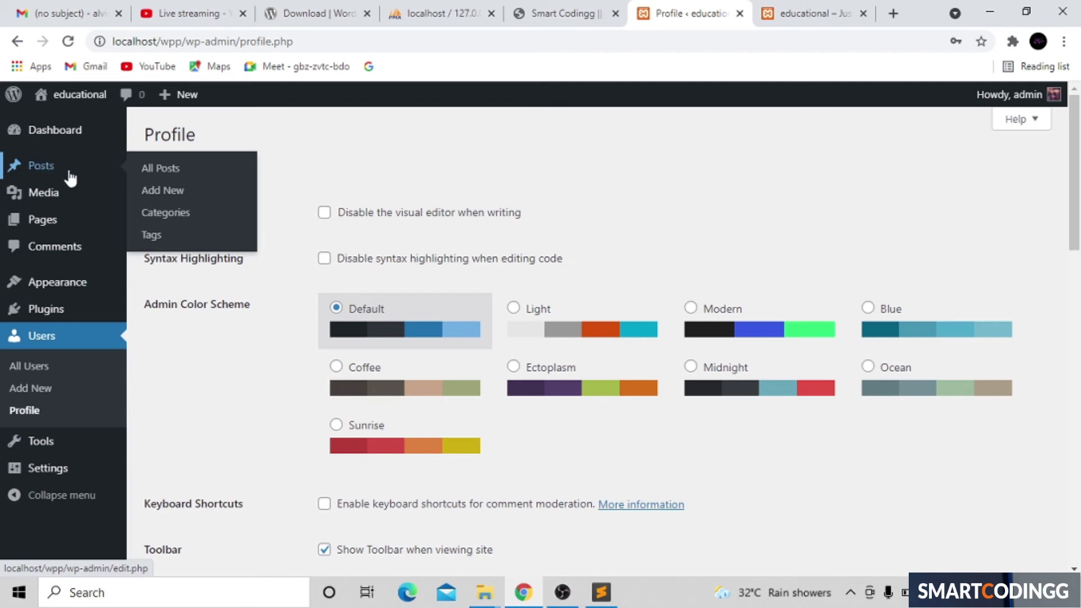
pyautogui.click(172, 198)
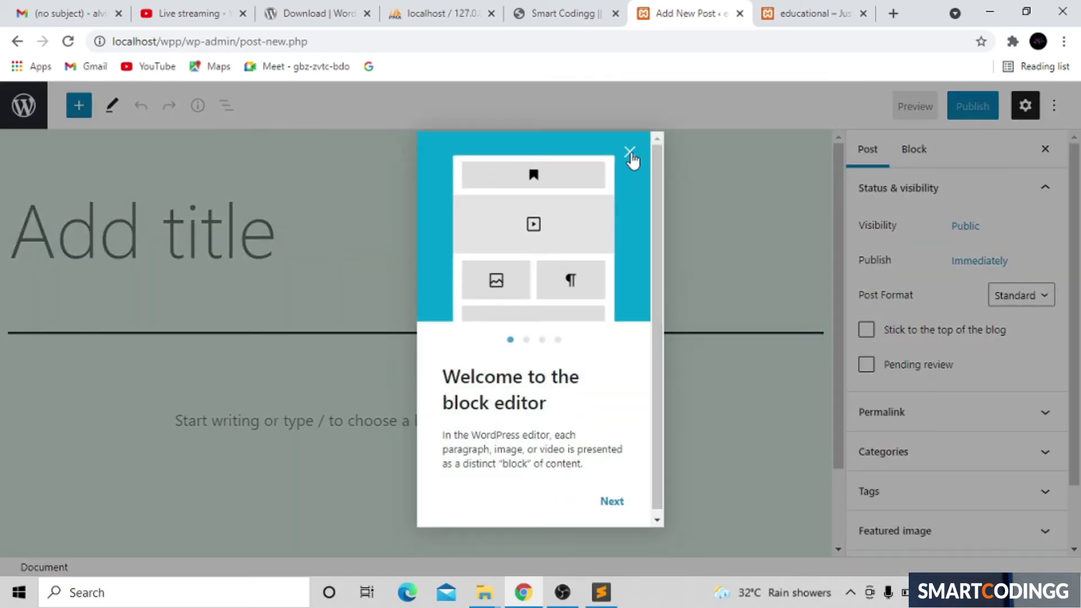
pyautogui.click(631, 153)
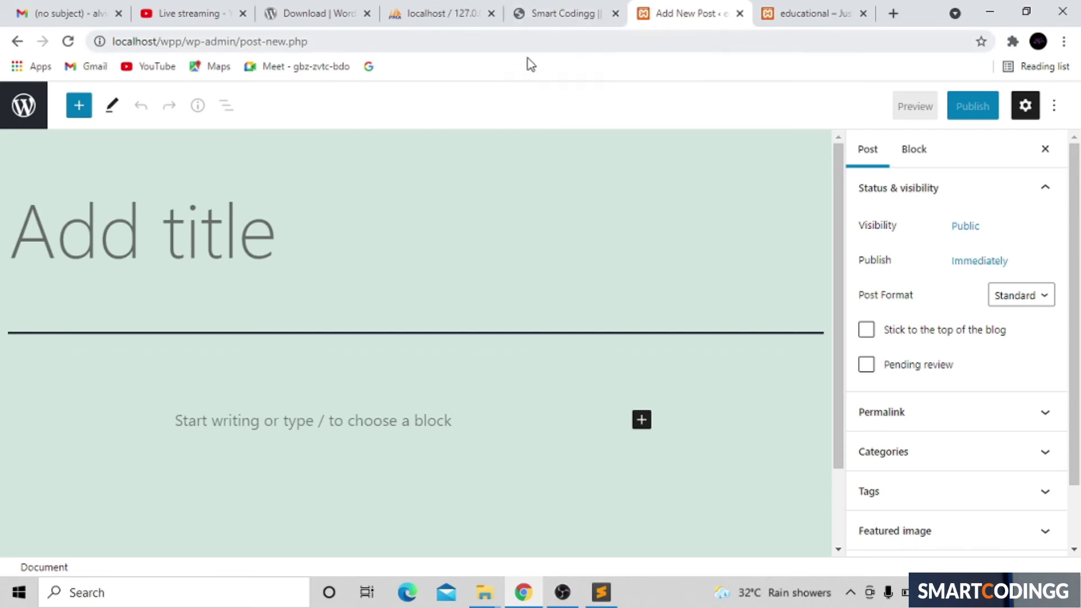
pyautogui.click(18, 41)
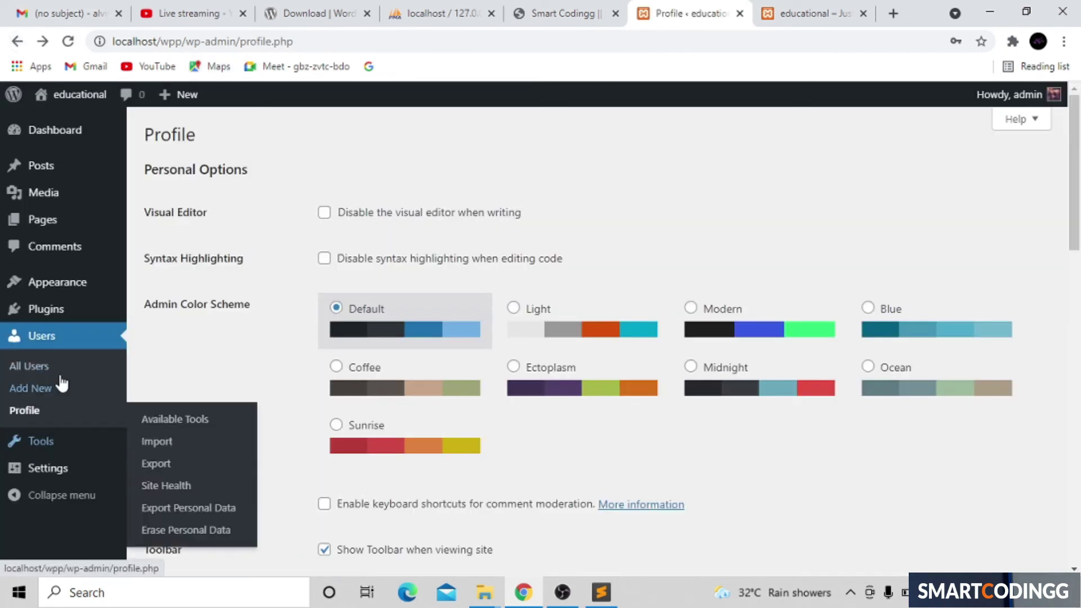
# Step: Search Add New plugins for 'classic editor', then install and activate Classic Editor
pyautogui.moveTo(62, 312)
pyautogui.click(158, 336)
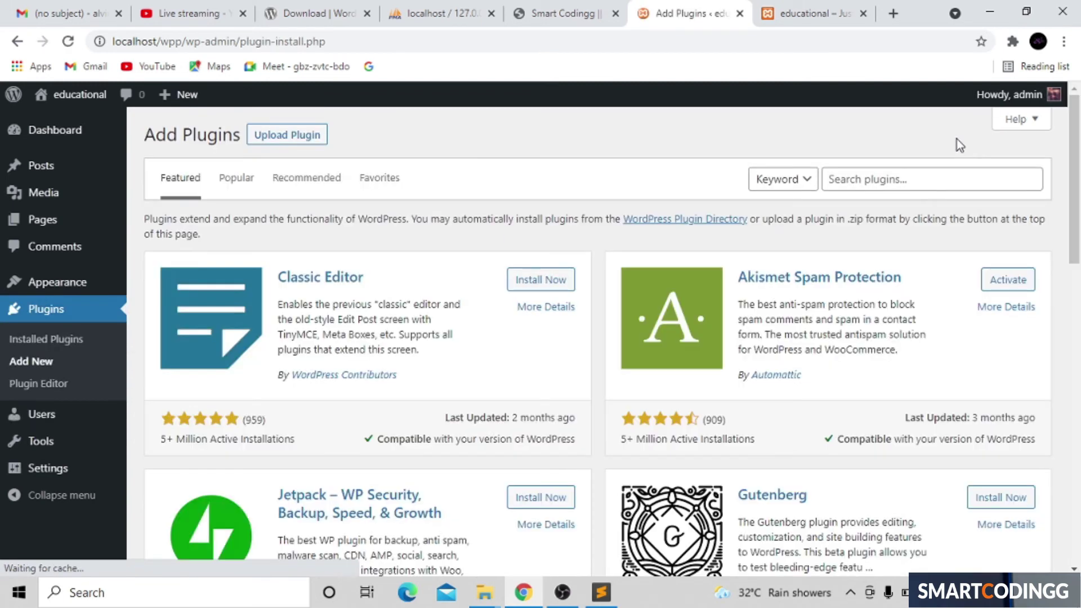
pyautogui.click(893, 181)
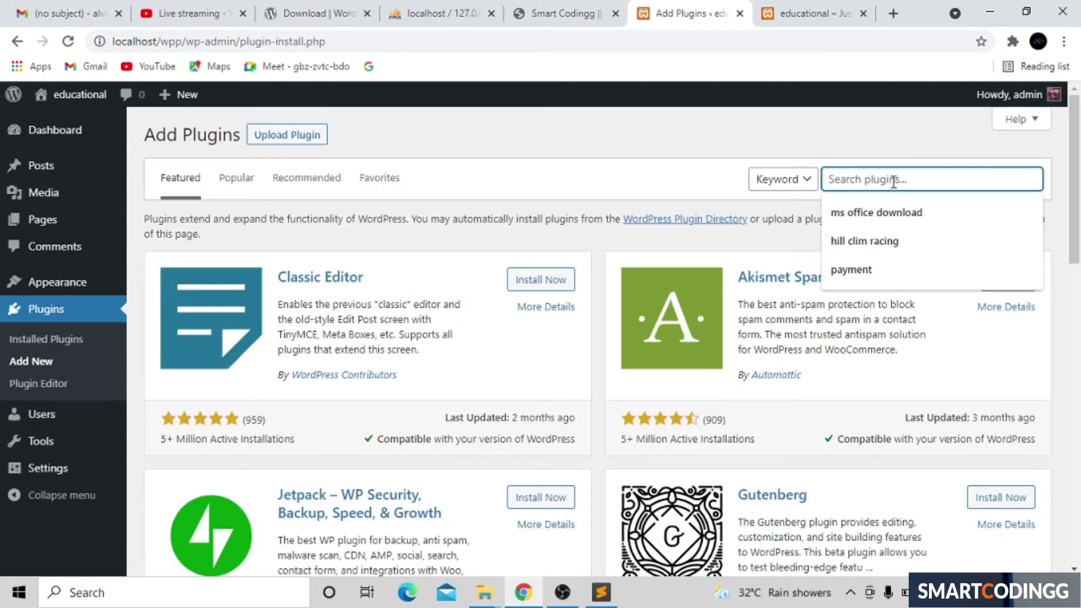
pyautogui.write('custom editor')
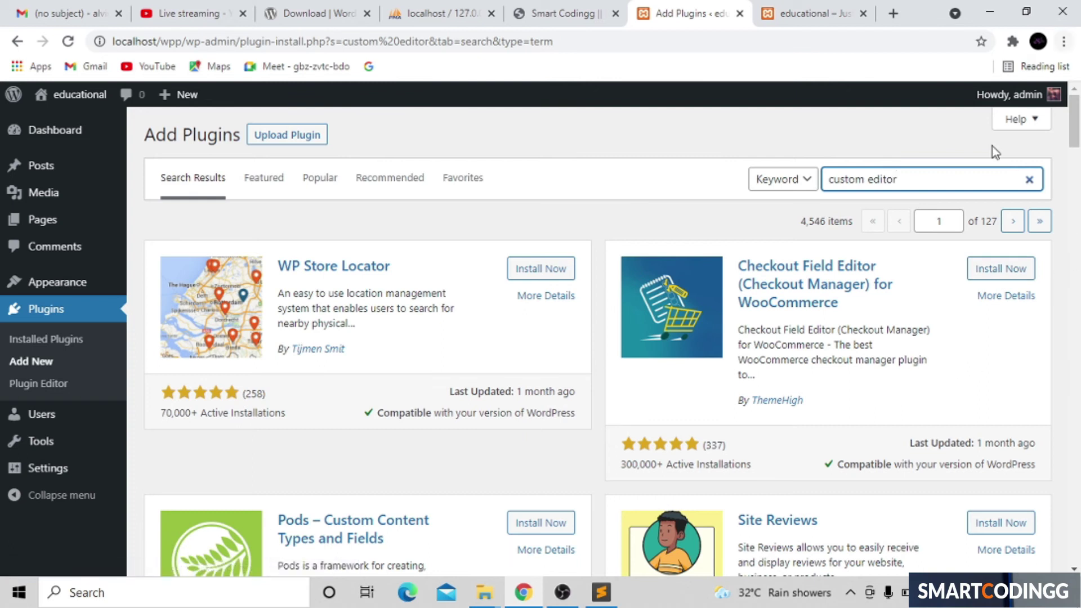
pyautogui.press('BackSpace')
pyautogui.press('BackSpace')
pyautogui.press('BackSpace')
pyautogui.press('BackSpace')
pyautogui.press('BackSpace')
pyautogui.press('BackSpace')
pyautogui.press('BackSpace')
pyautogui.press('BackSpace')
pyautogui.press('BackSpace')
pyautogui.press('BackSpace')
pyautogui.press('BackSpace')
pyautogui.press('BackSpace')
pyautogui.press('BackSpace')
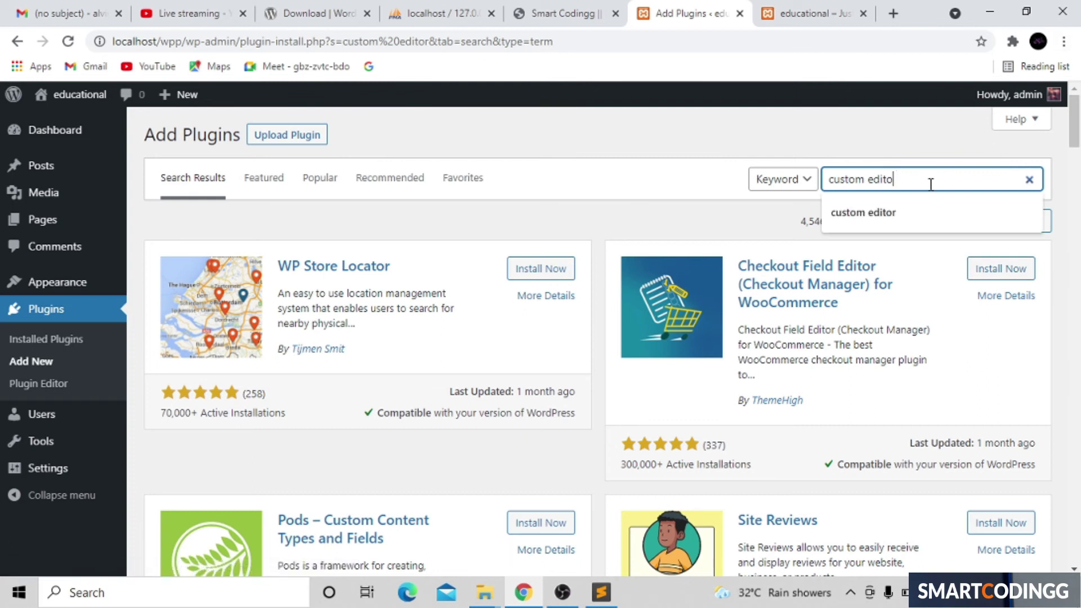
pyautogui.write('classi')
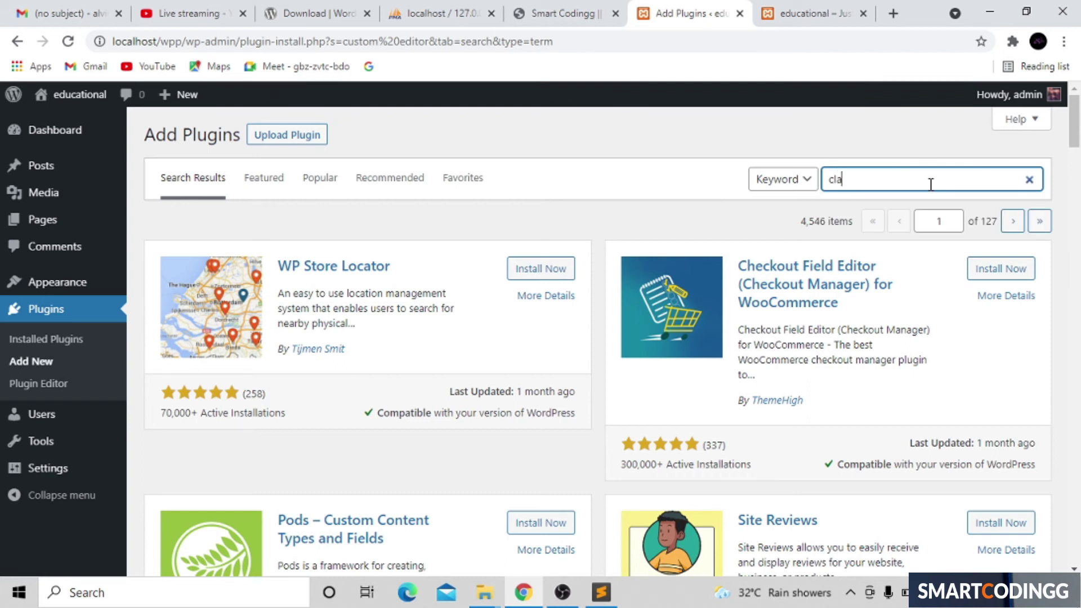
pyautogui.write('c editor')
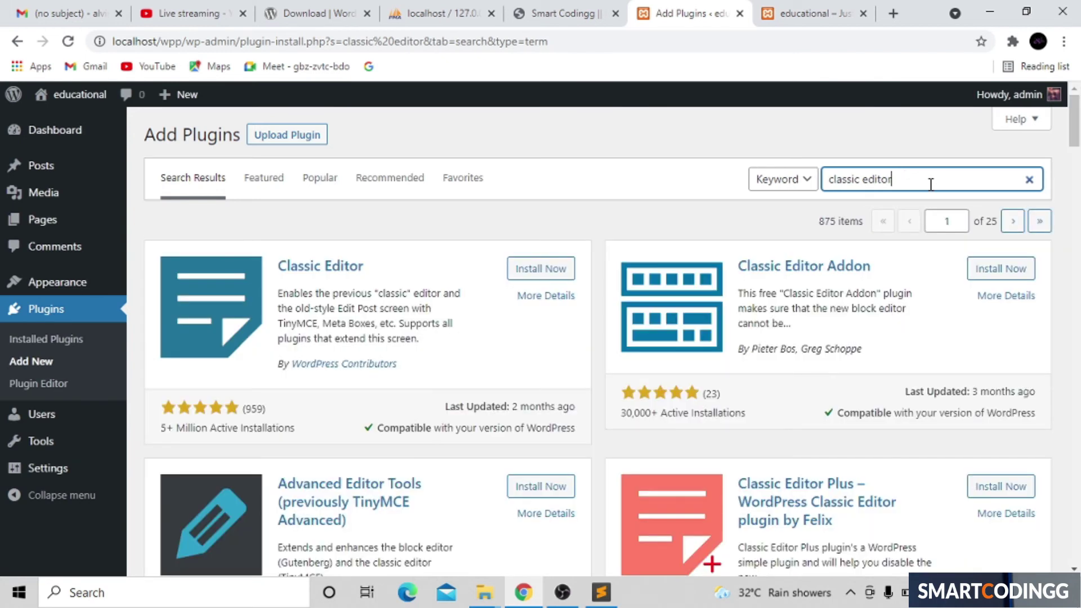
pyautogui.click(559, 273)
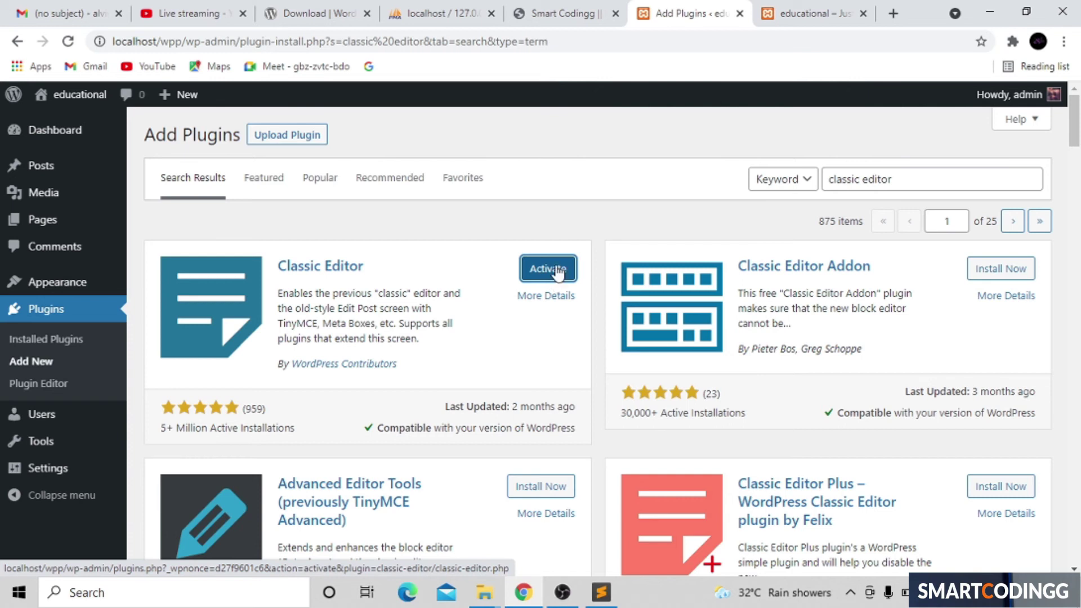
pyautogui.click(557, 273)
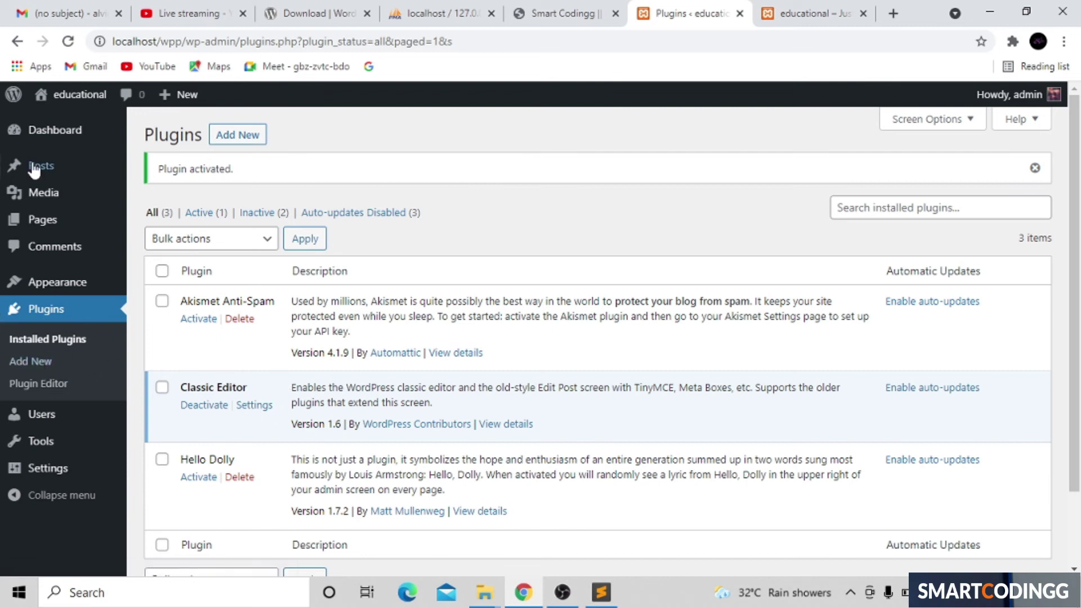
# Step: Start a new post in the classic editor, then switch to the Smart Codingg tab
pyautogui.moveTo(37, 174)
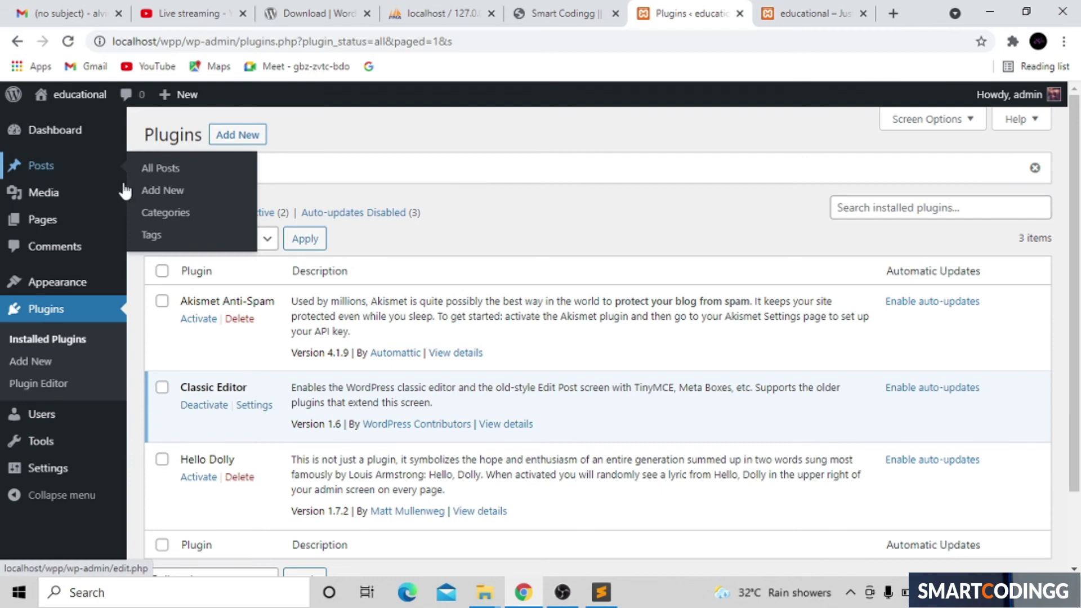
pyautogui.click(171, 192)
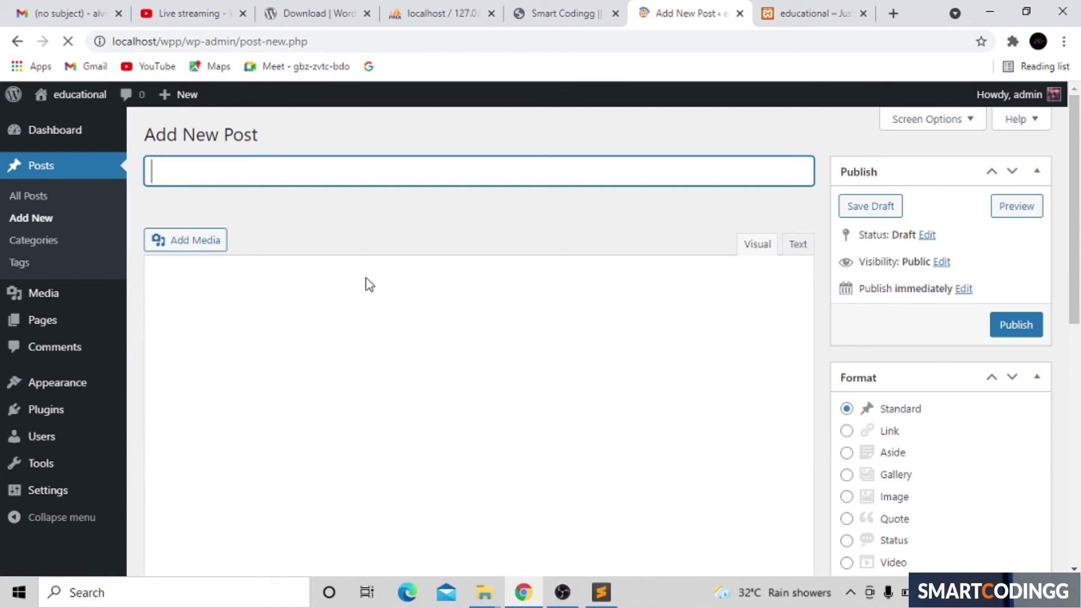
pyautogui.click(407, 443)
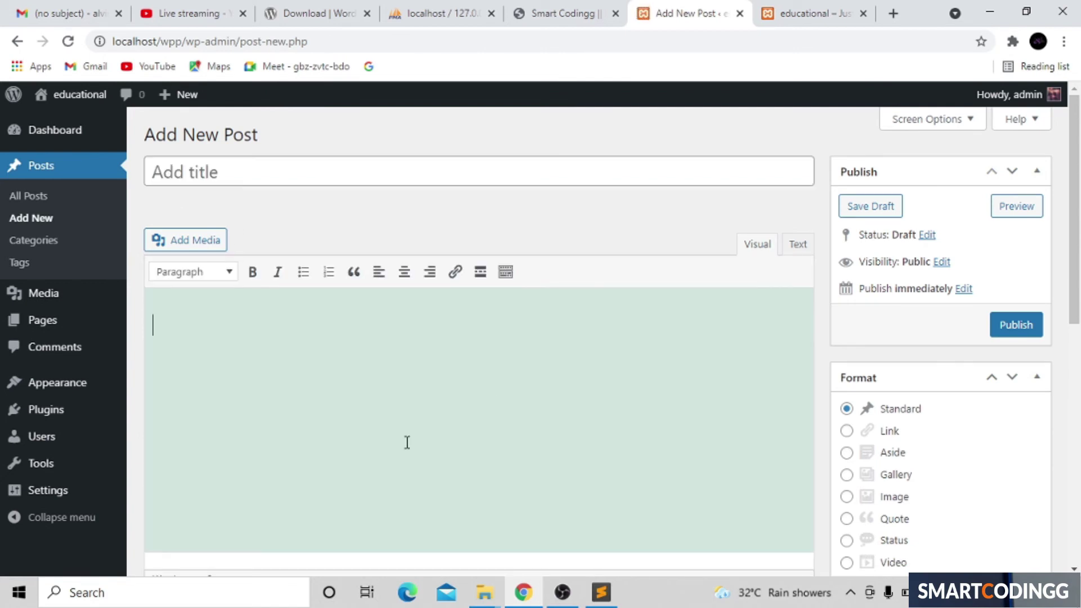
pyautogui.click(432, 168)
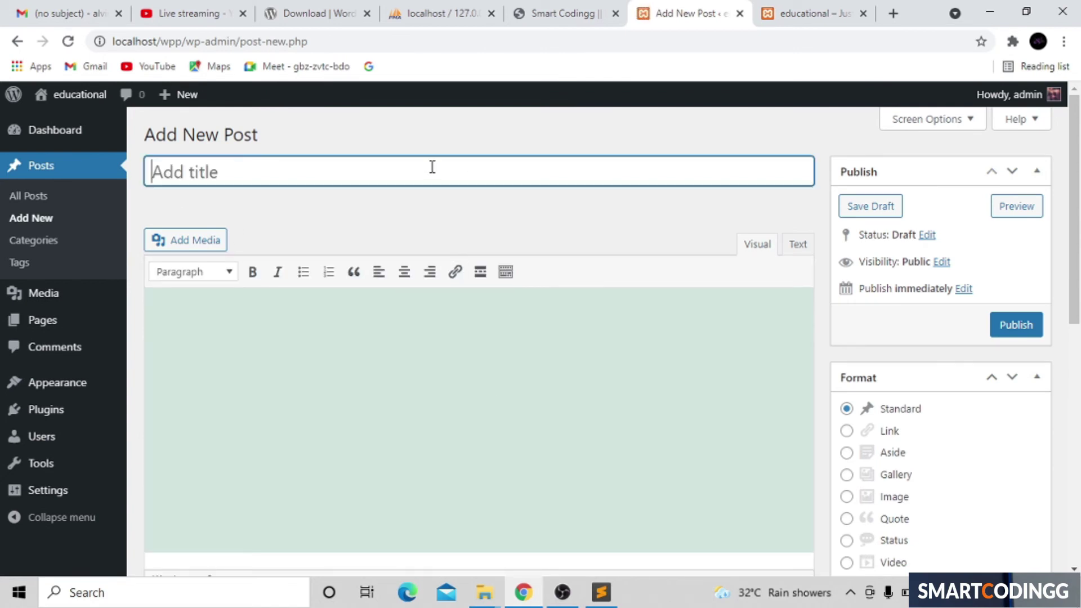
pyautogui.click(571, 11)
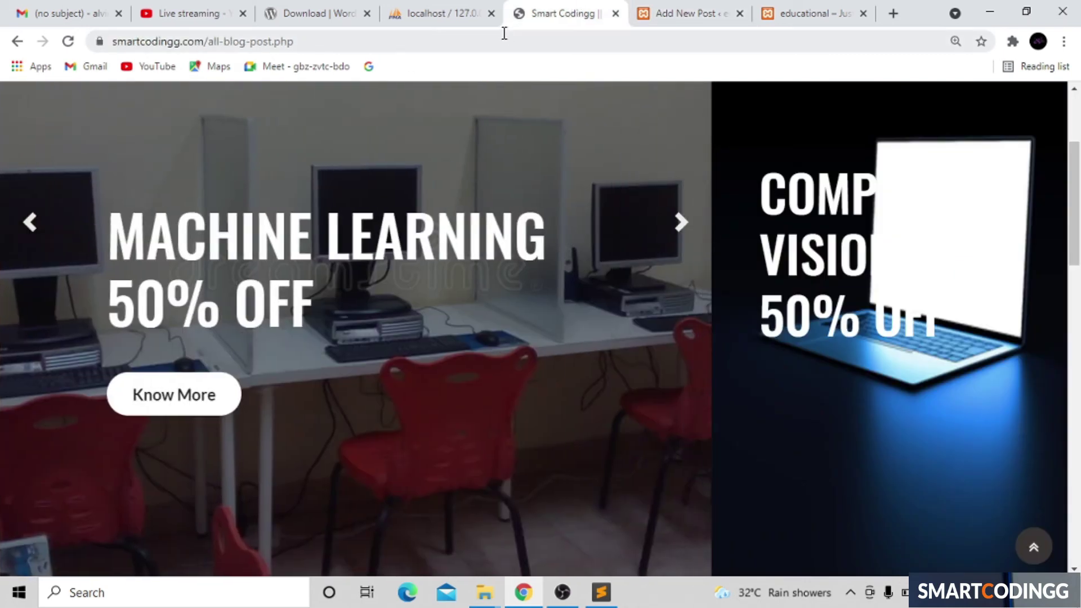
# Step: Search the web for 'dummy test' and open the Crash test dummy Wikipedia article
pyautogui.click(504, 34)
pyautogui.press('BackSpace')
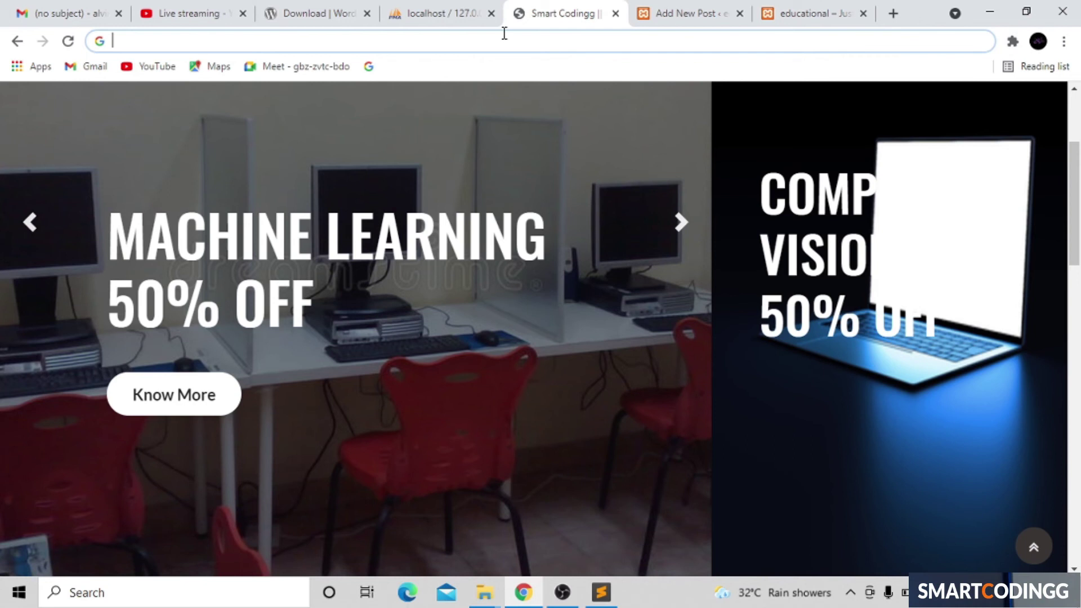
pyautogui.write('dummy test')
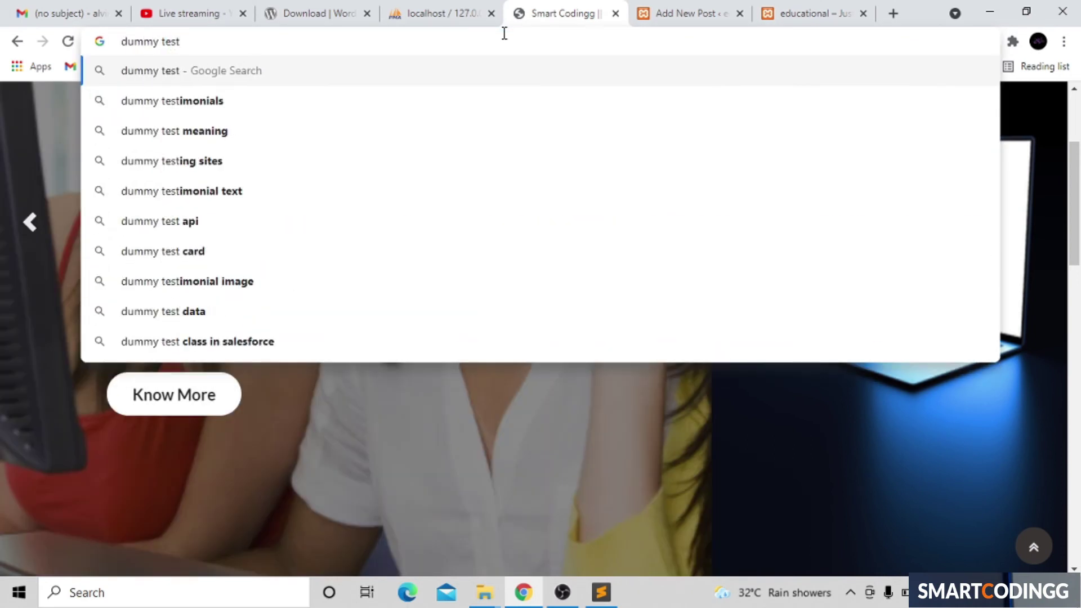
pyautogui.press('Return')
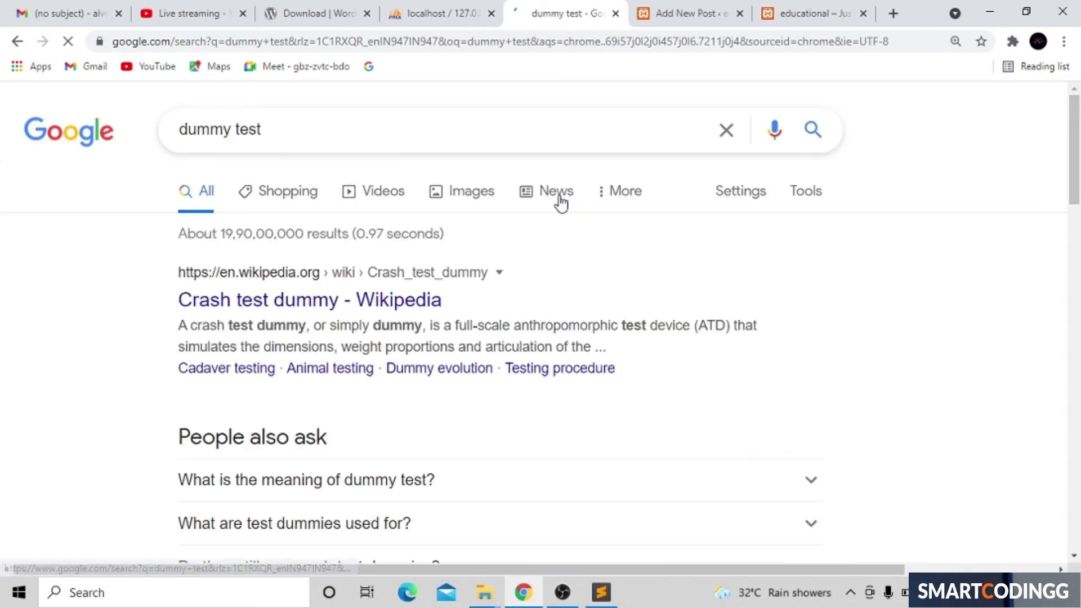
pyautogui.click(417, 308)
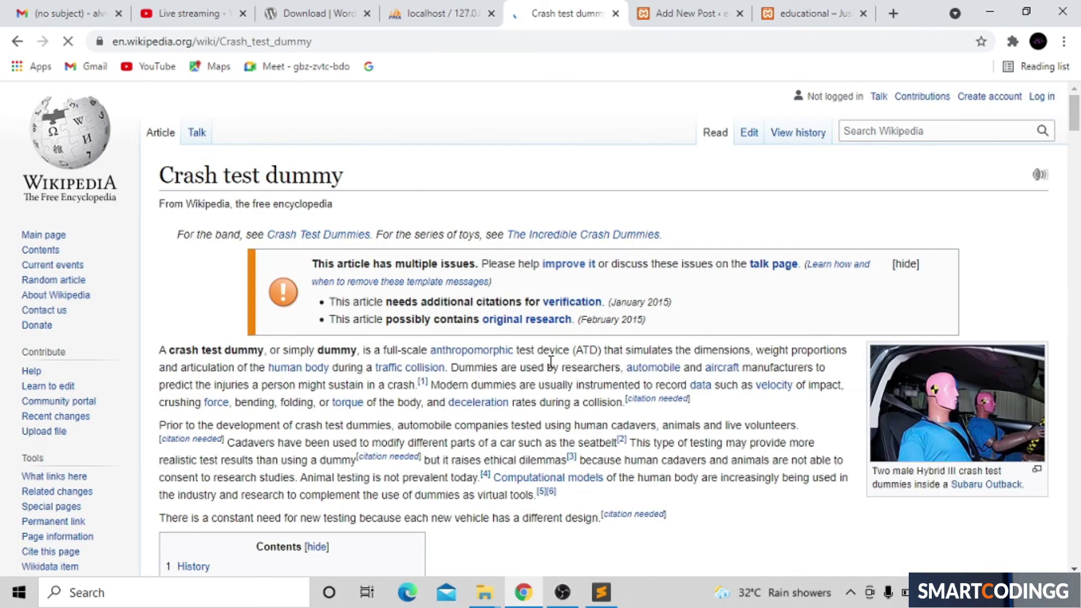
# Step: Scroll to Cadaver testing and select its first three paragraphs
pyautogui.scroll(-10, 528, 438)
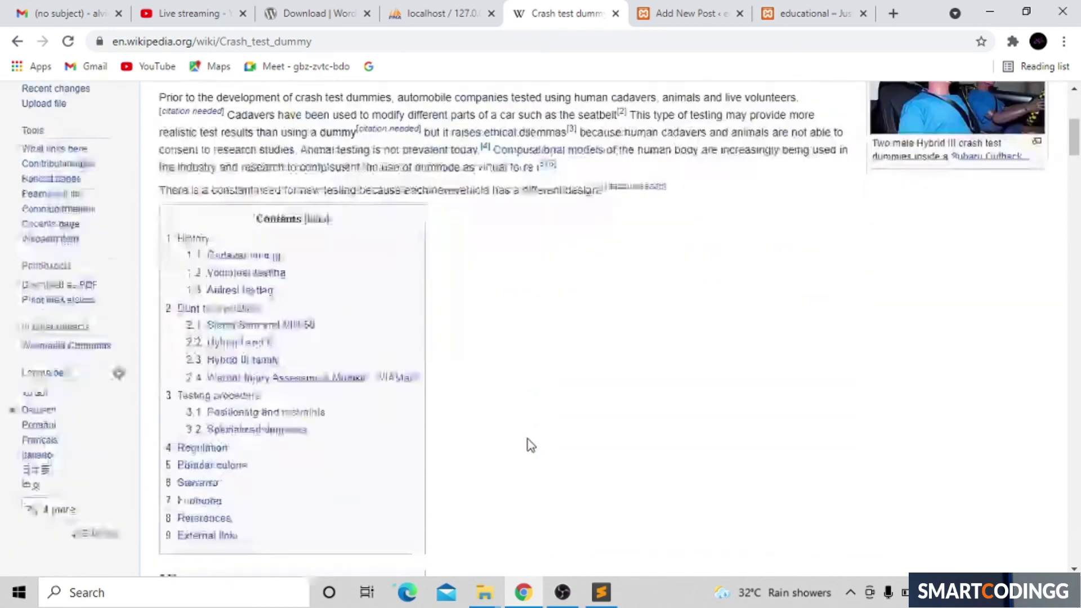
pyautogui.scroll(-7, 528, 442)
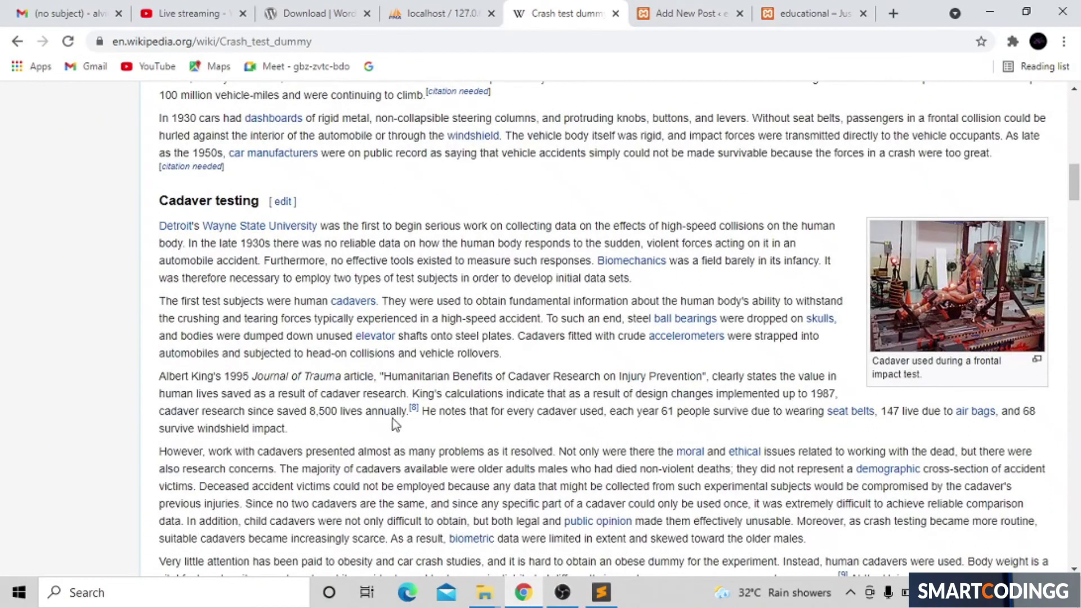
pyautogui.hotkey('shift', 'Up')
pyautogui.hotkey('shift', 'Up')
pyautogui.hotkey('shift', 'Up')
pyautogui.hotkey('shift', 'Up')
pyautogui.hotkey('shift', 'Up')
pyautogui.hotkey('shift', 'Up')
pyautogui.hotkey('shift', 'Up')
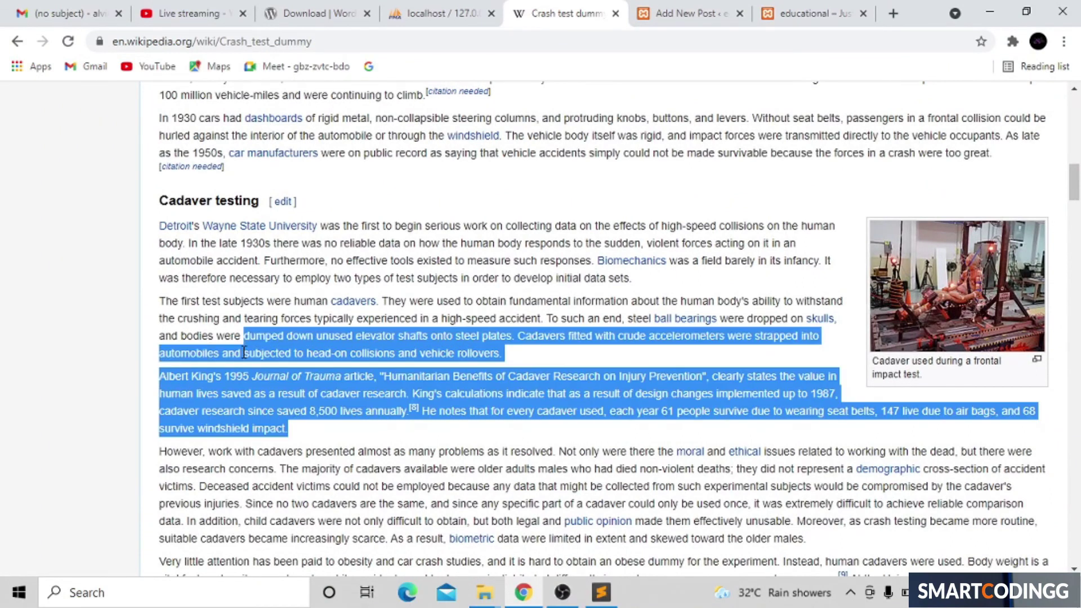
pyautogui.hotkey('ctrl', 'shift', 'Left')
pyautogui.hotkey('ctrl', 'shift', 'Left')
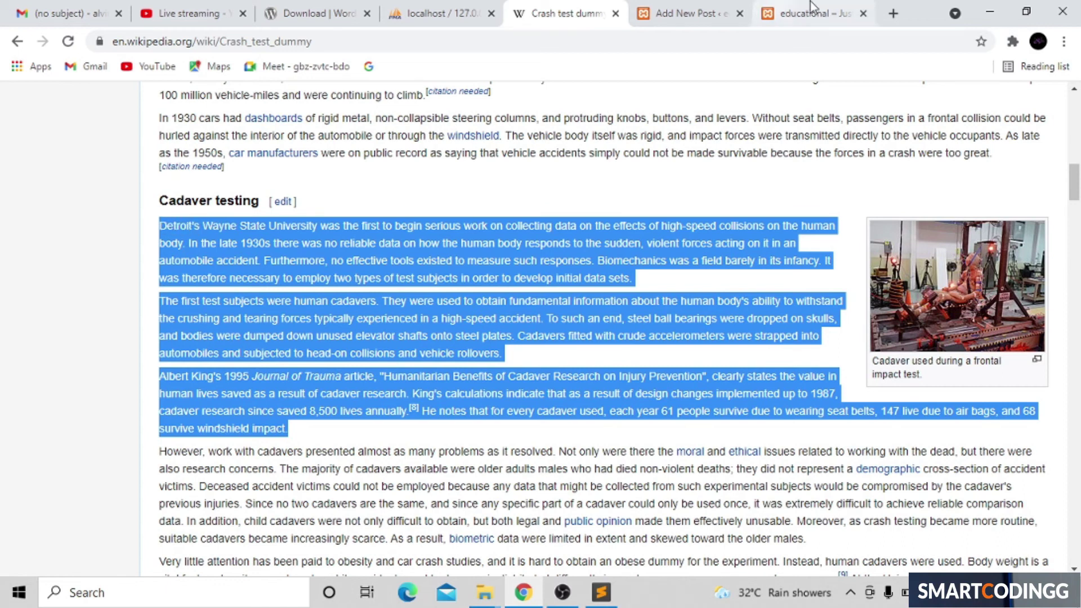
# Step: Paste the paragraphs into an emptied Sublime Text file, recopy them as plain text, then minimize it
pyautogui.click(991, 12)
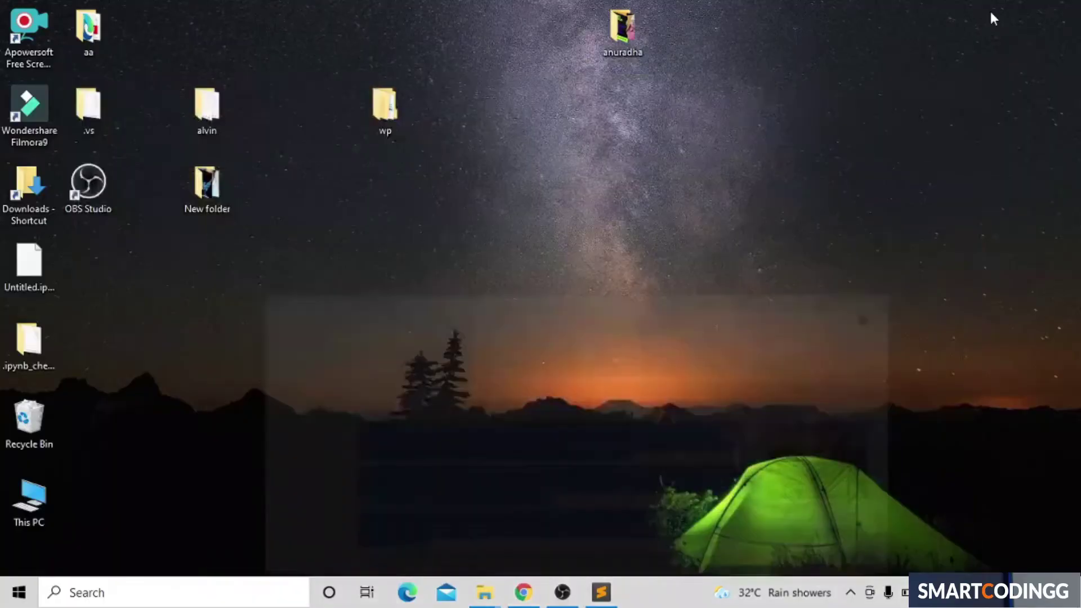
pyautogui.click(600, 591)
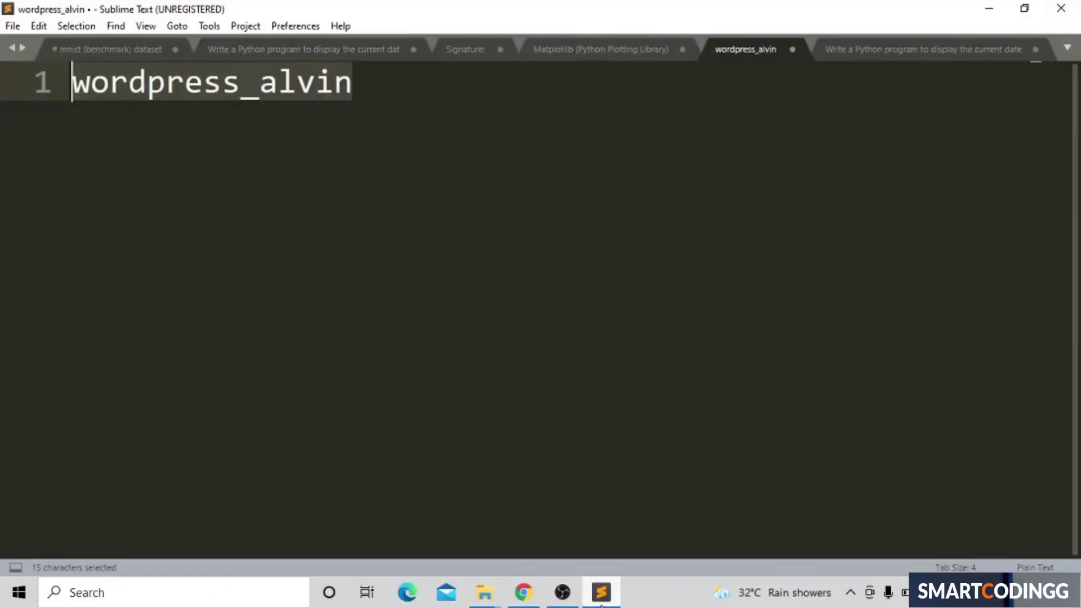
pyautogui.press('BackSpace')
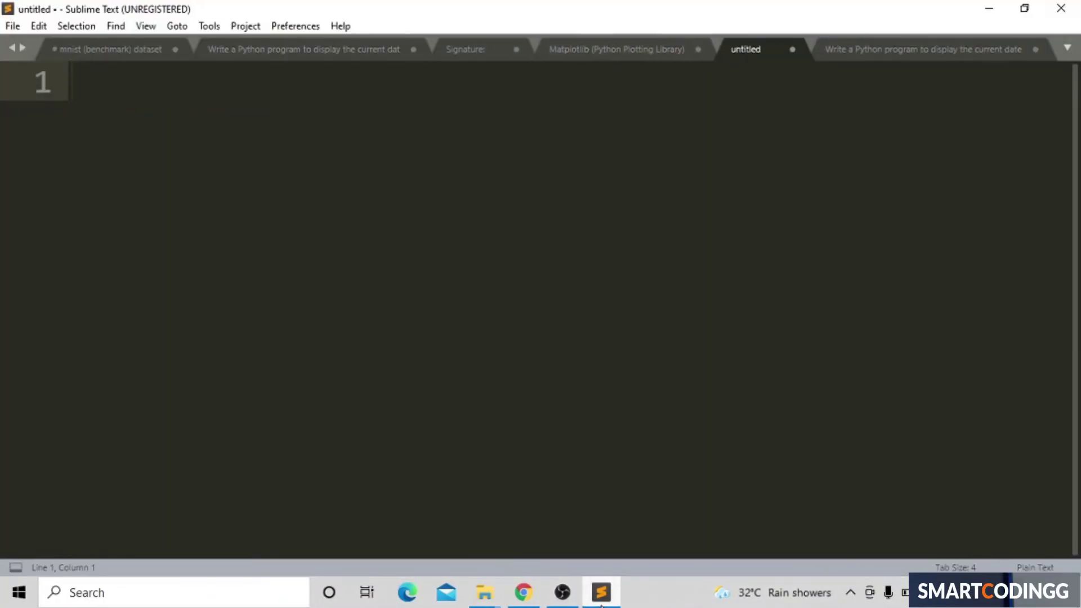
pyautogui.hotkey('ctrl', 'v')
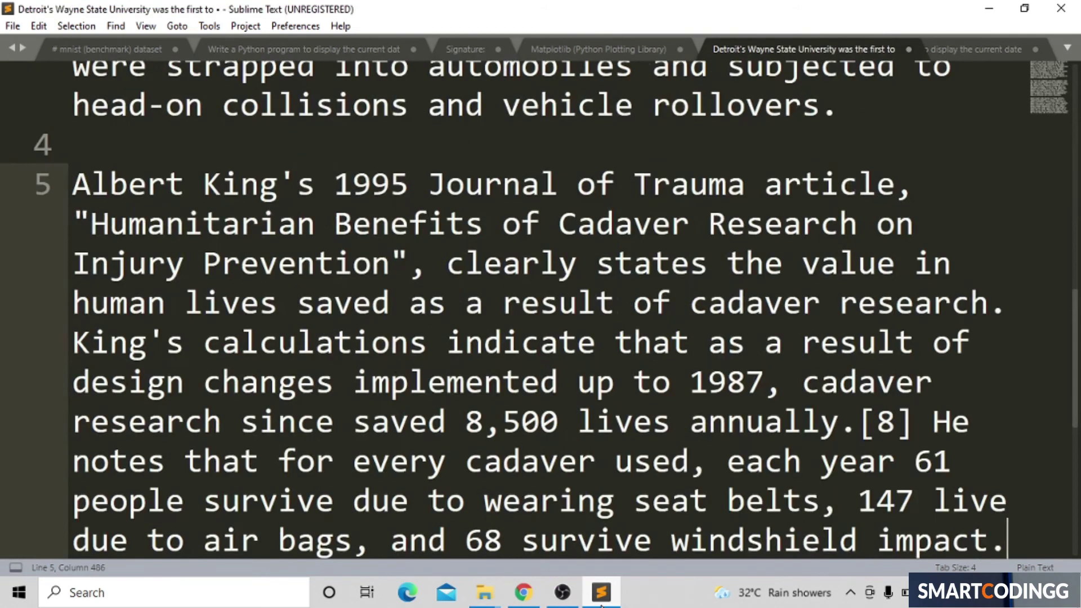
pyautogui.hotkey('ctrl', 'a')
pyautogui.hotkey('ctrl', 'c')
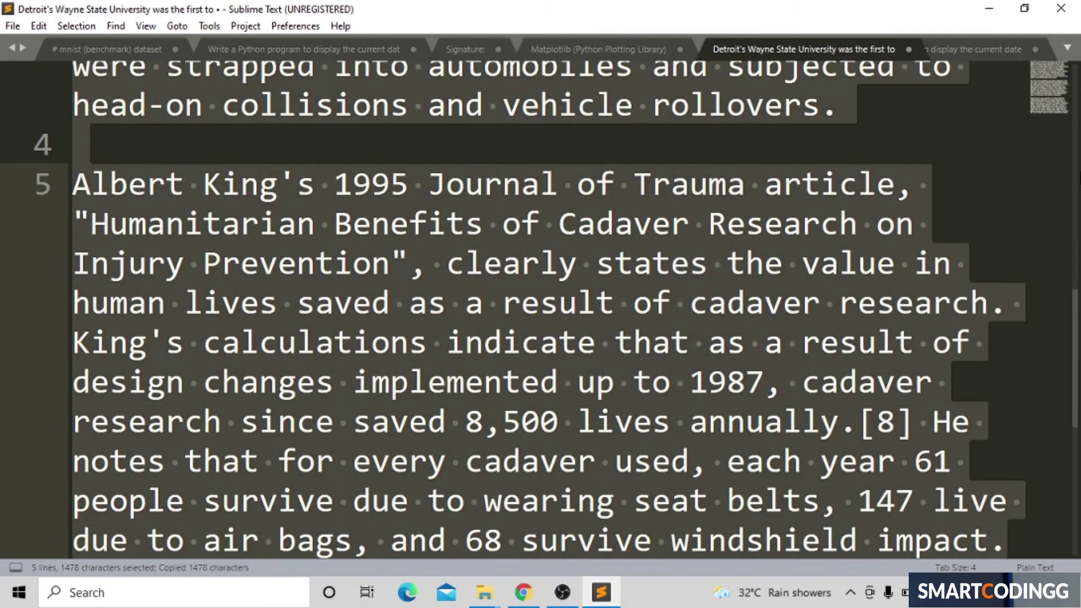
pyautogui.click(989, 9)
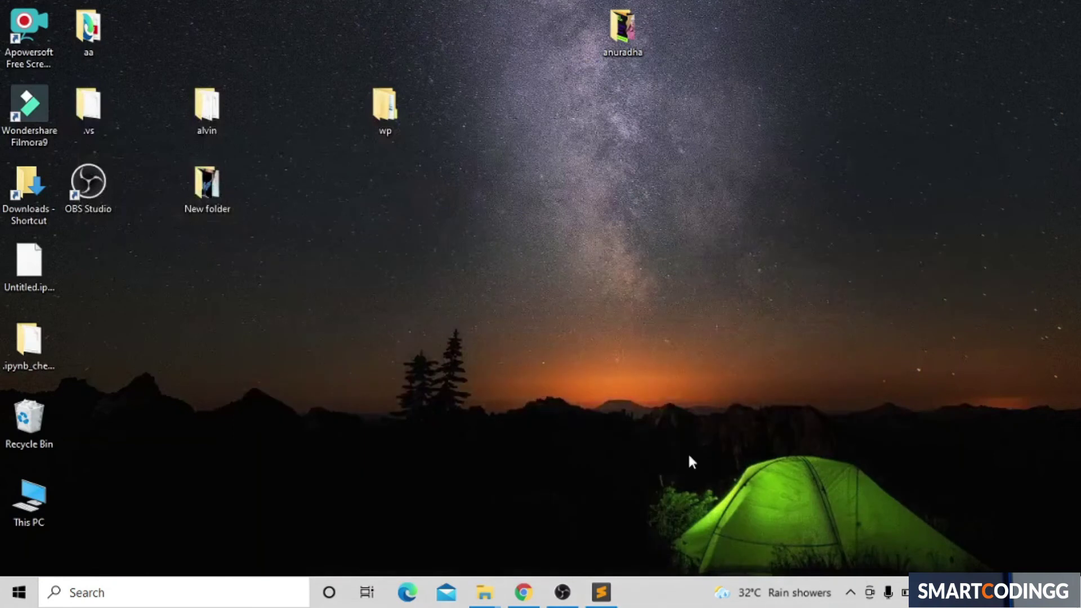
# Step: Paste the Cadaver testing paragraphs into the Add New Post body
pyautogui.click(524, 591)
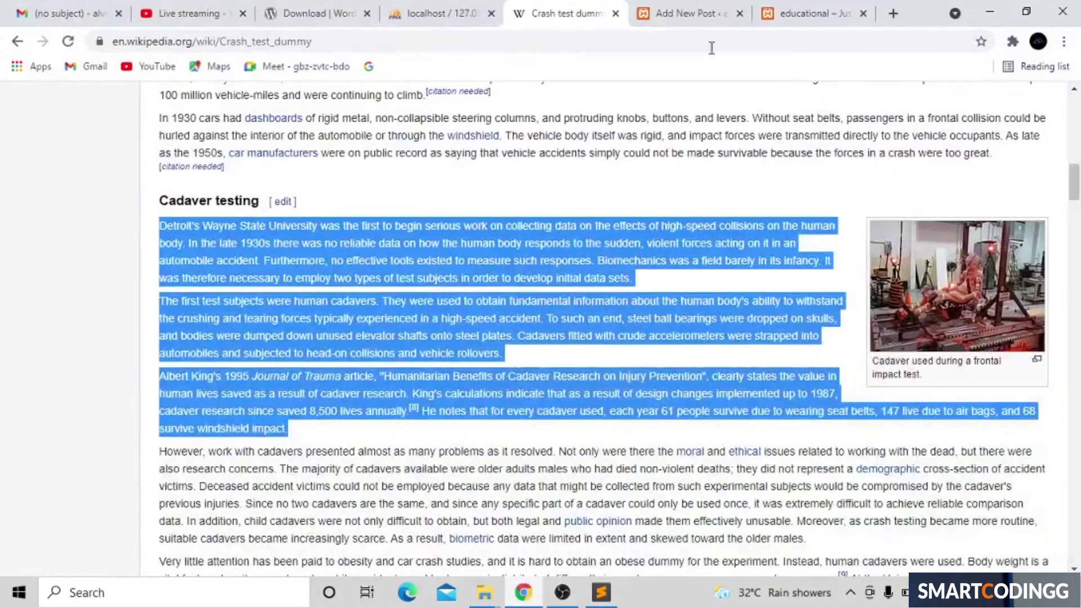
pyautogui.click(725, 13)
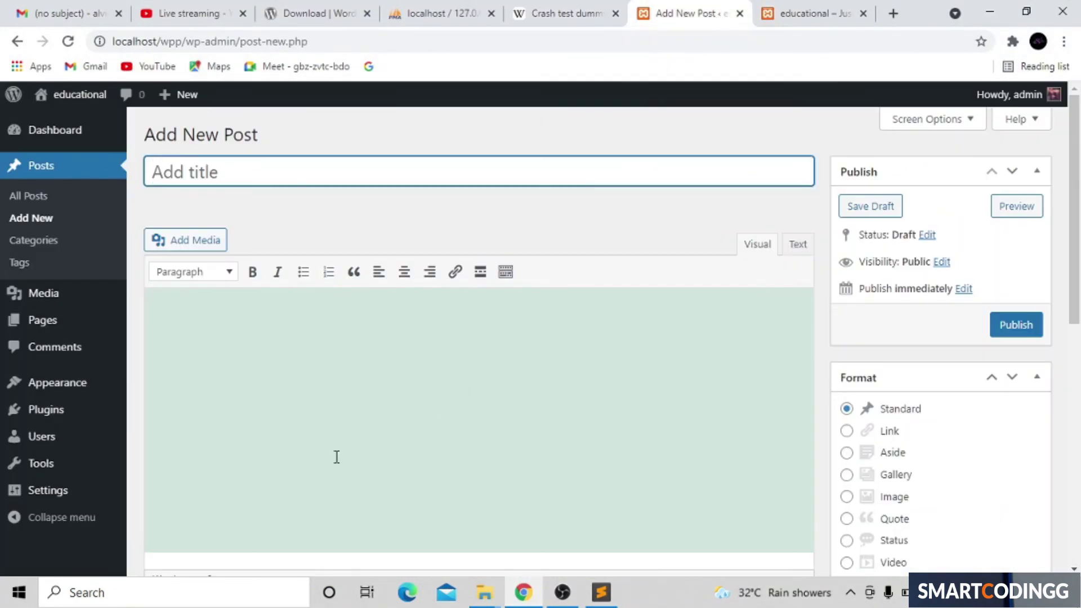
pyautogui.click(367, 397)
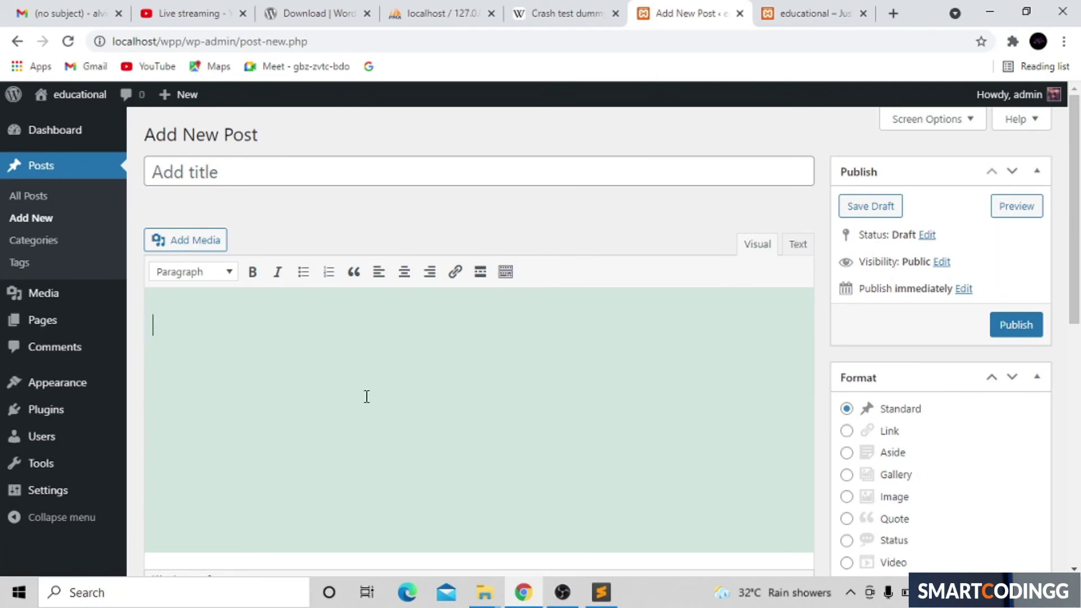
pyautogui.hotkey('ctrl', 'v')
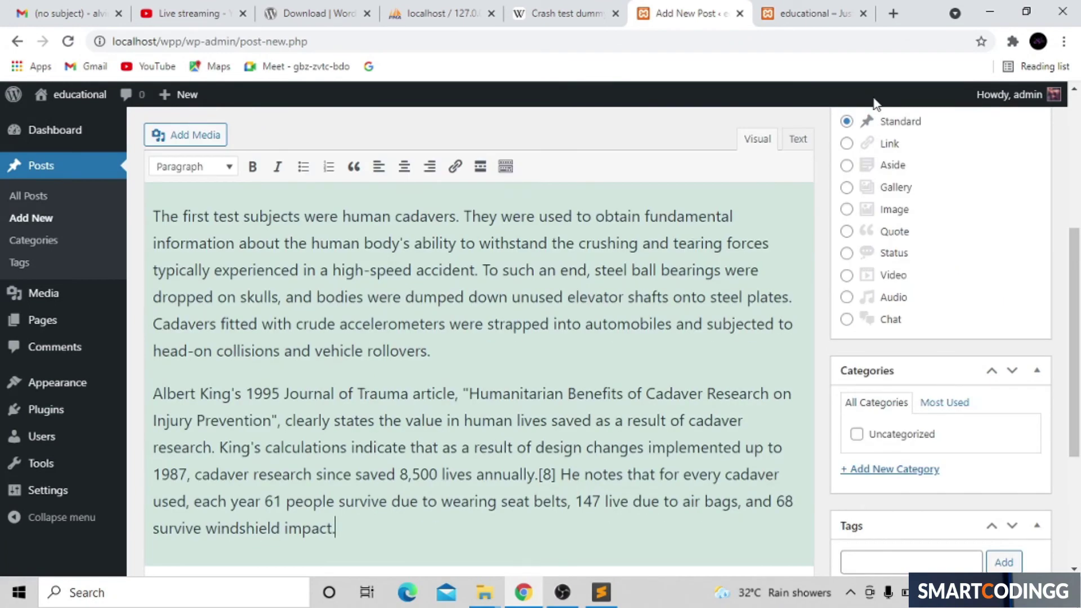
pyautogui.scroll(5, 1039, 279)
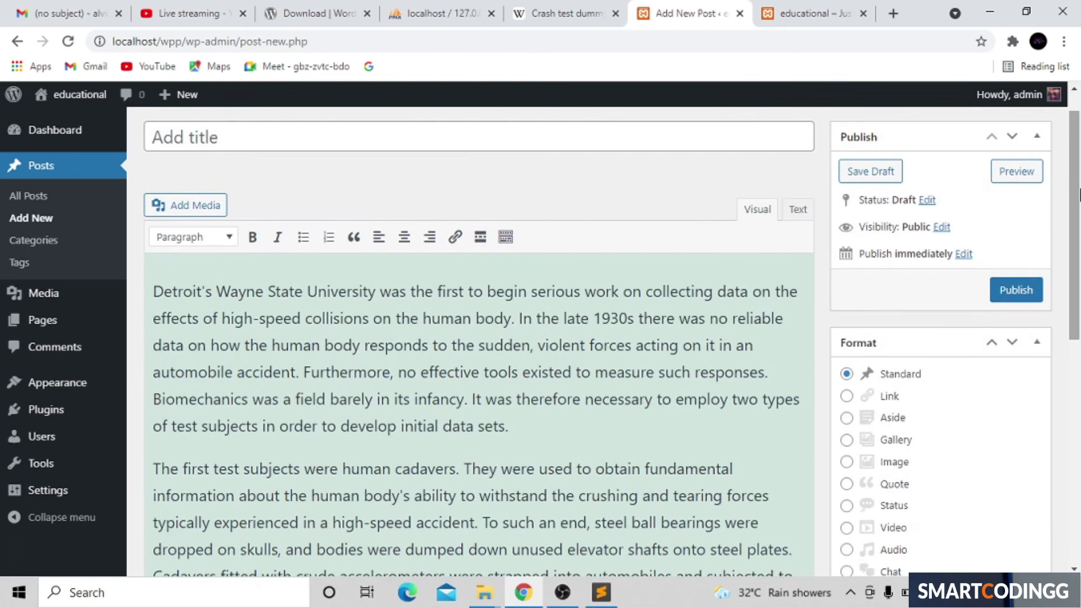
# Step: Title the post 'hello this is first post', then select 'University' in the body
pyautogui.click(533, 139)
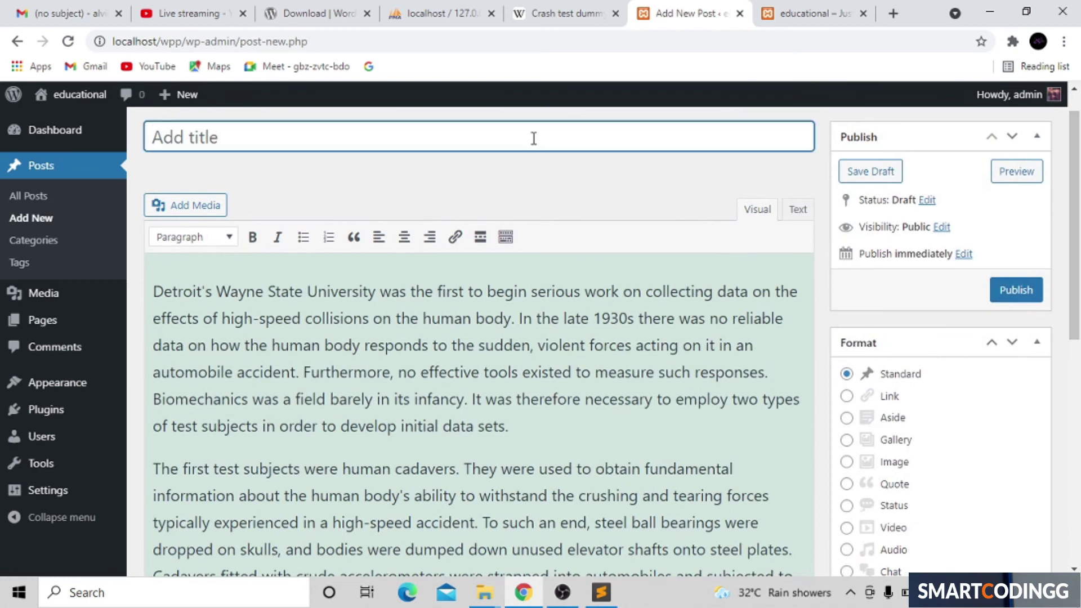
pyautogui.write('hell')
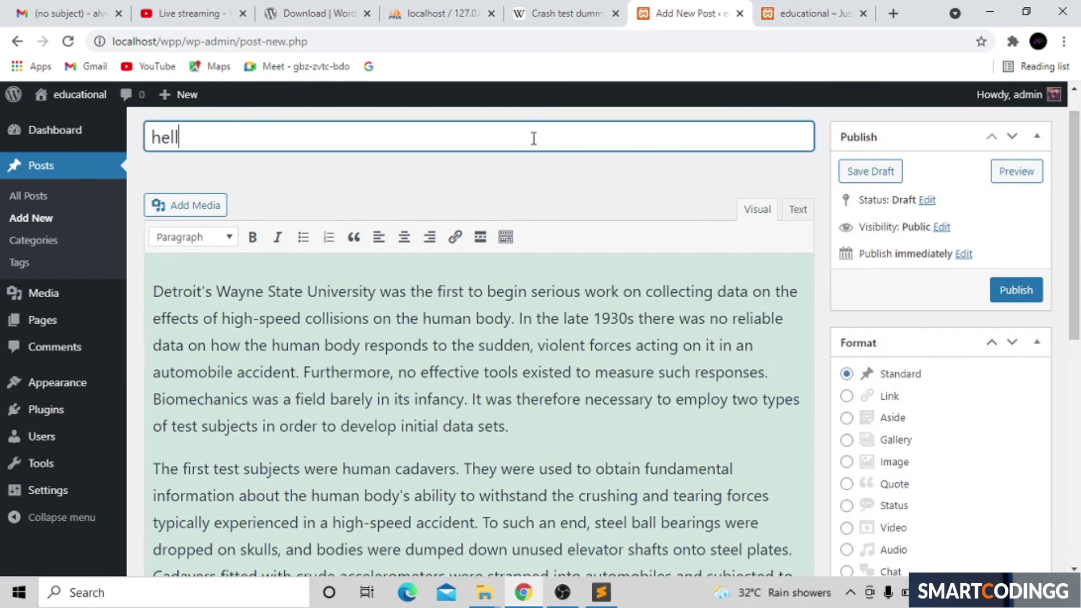
pyautogui.write('o thi is')
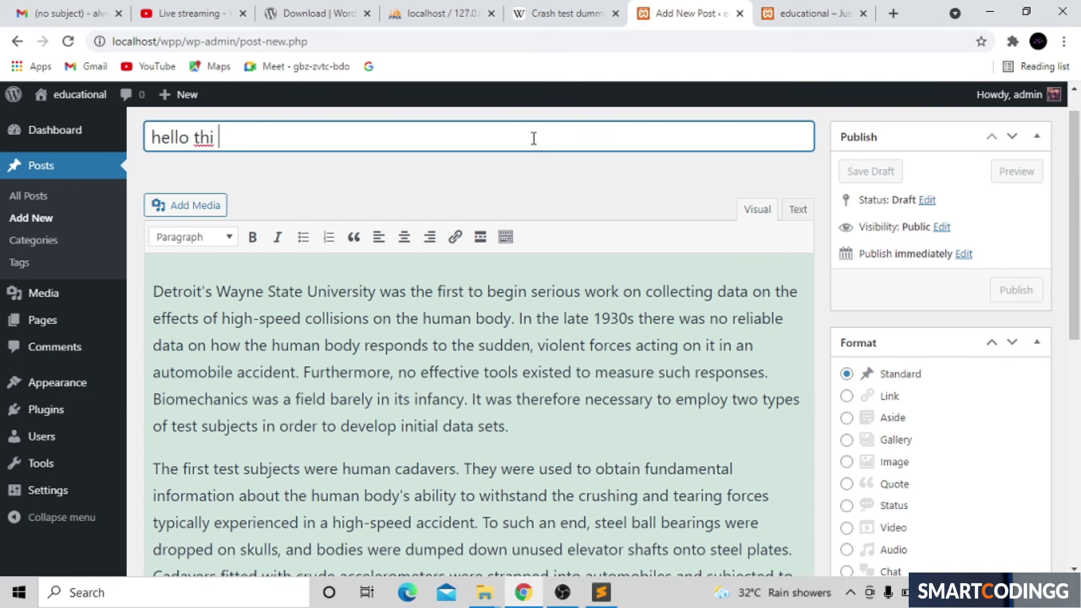
pyautogui.press('BackSpace')
pyautogui.press('BackSpace')
pyautogui.press('BackSpace')
pyautogui.press('BackSpace')
pyautogui.press('BackSpace')
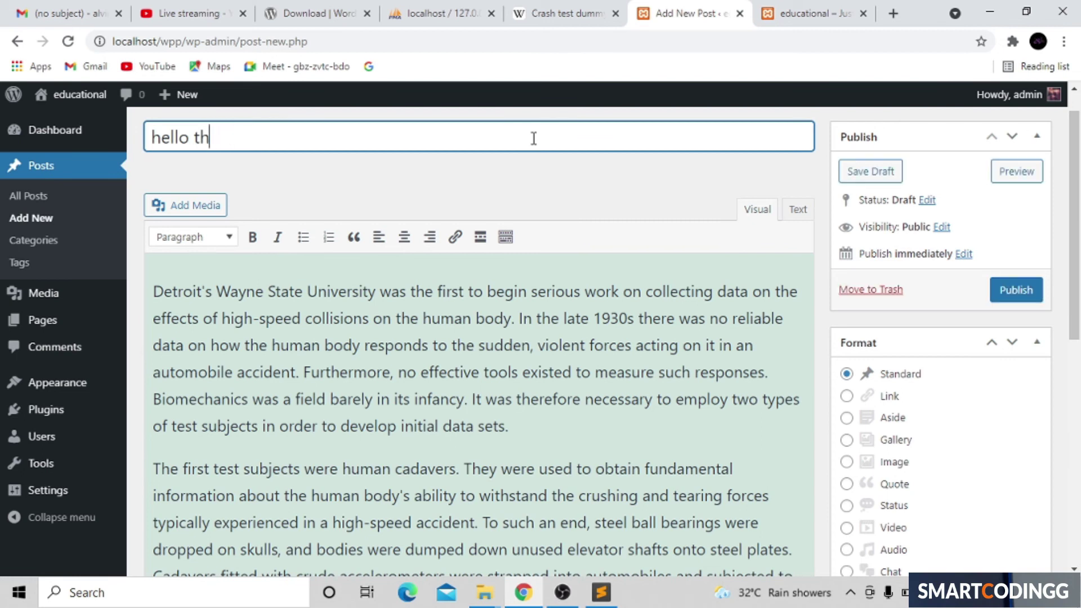
pyautogui.write('this is first post')
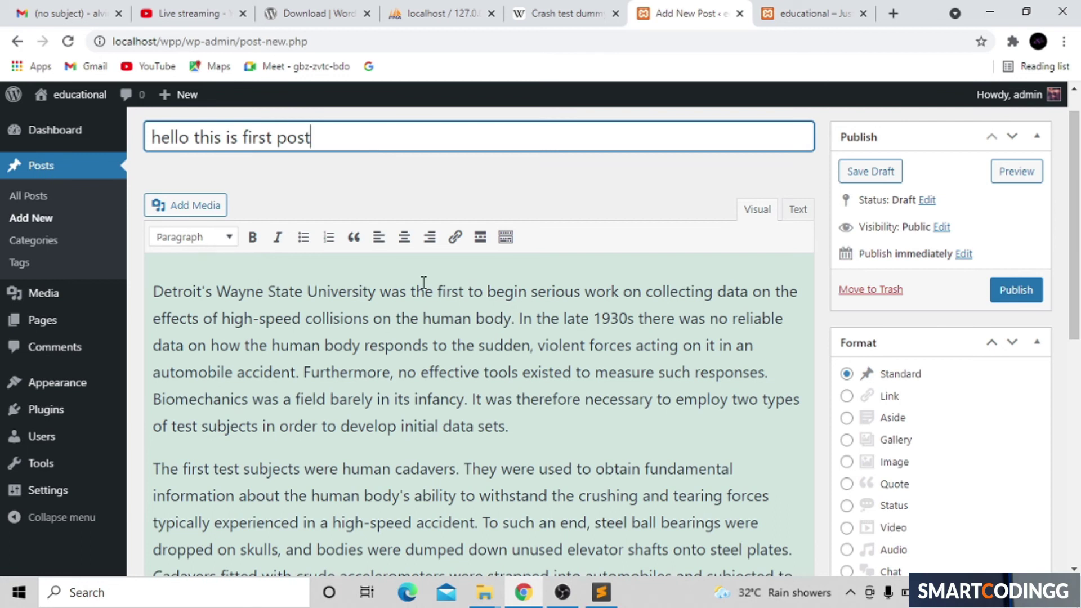
pyautogui.click(375, 290)
pyautogui.doubleClick(343, 293)
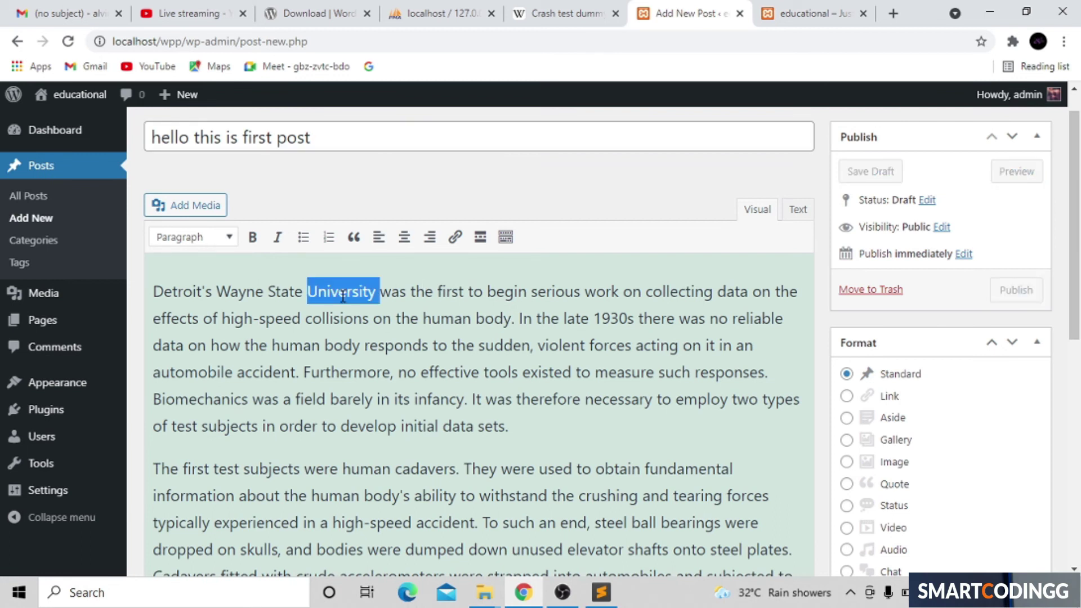
pyautogui.click(193, 237)
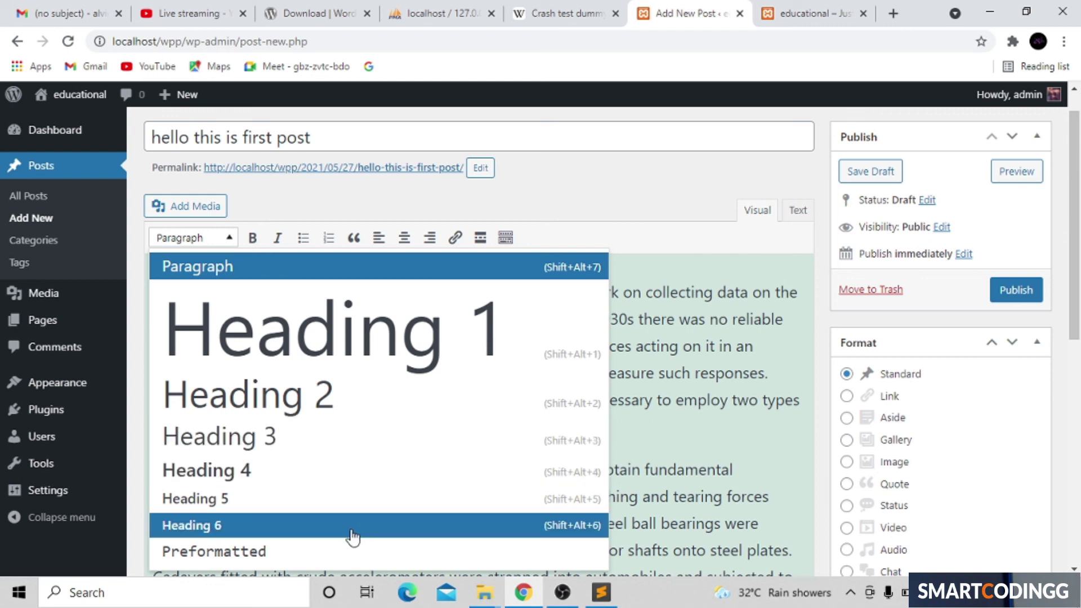
# Step: Make the 'State University' words in the first line bold
pyautogui.click(699, 400)
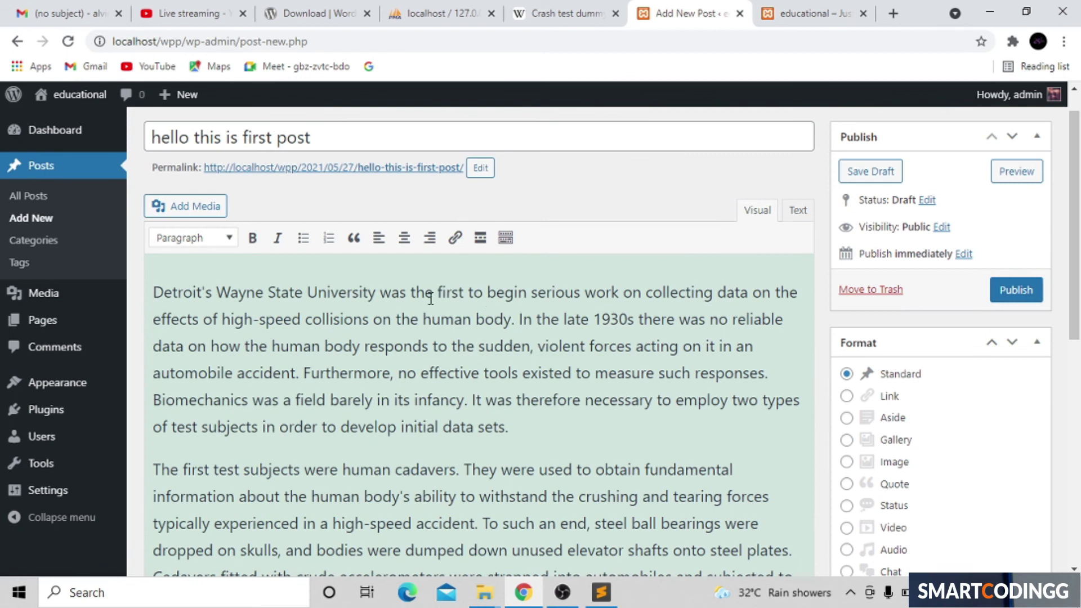
pyautogui.moveTo(393, 302); pyautogui.dragTo(276, 280)
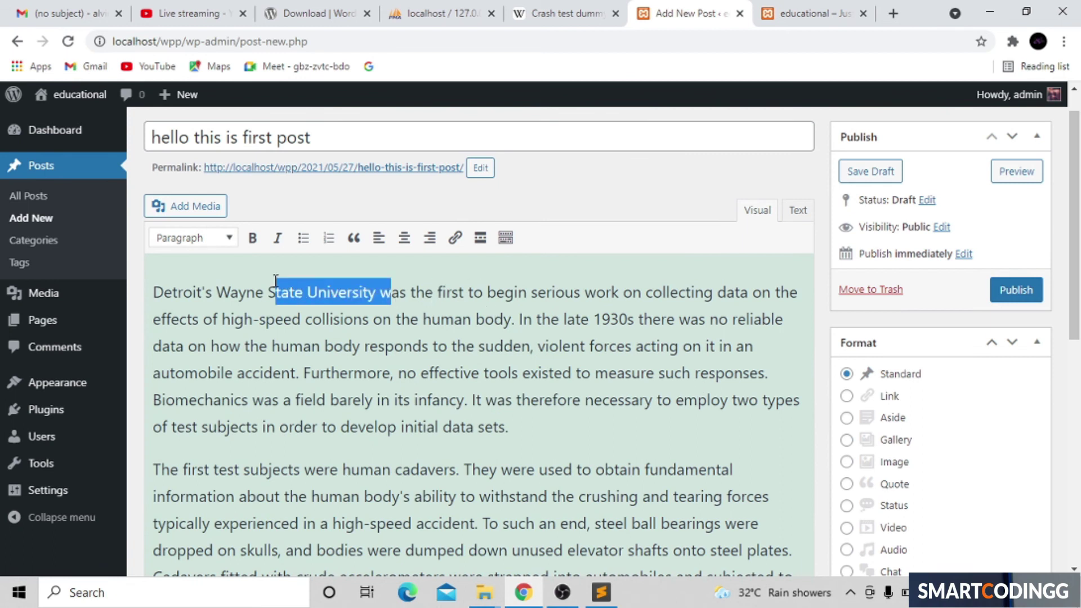
pyautogui.click(249, 241)
pyautogui.click(314, 353)
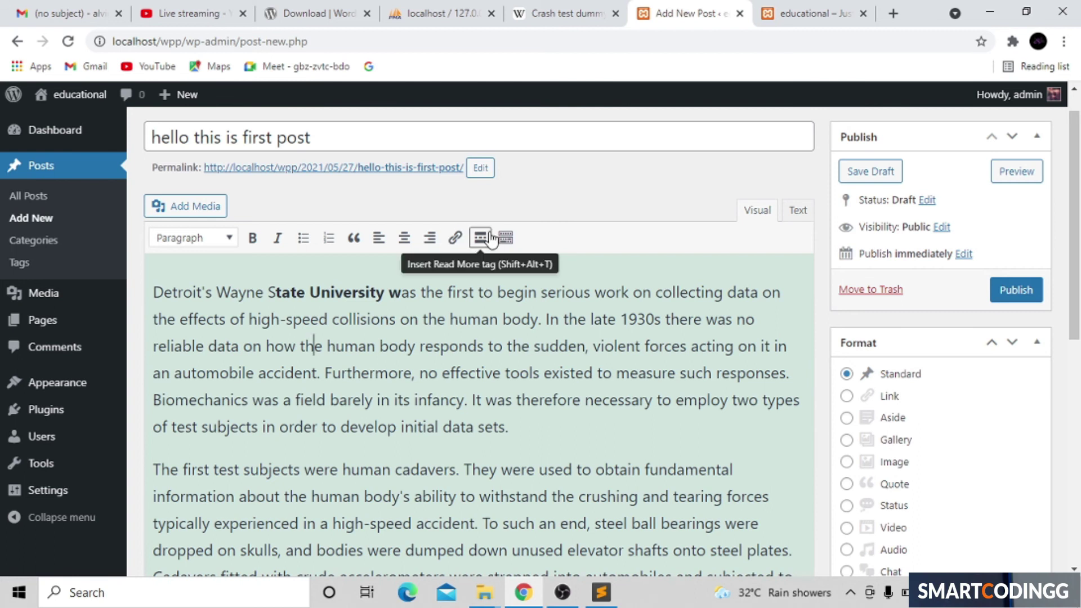
# Step: Confirm the permalink slug 'hello-this-is-first-post' and check the bold text
pyautogui.click(485, 173)
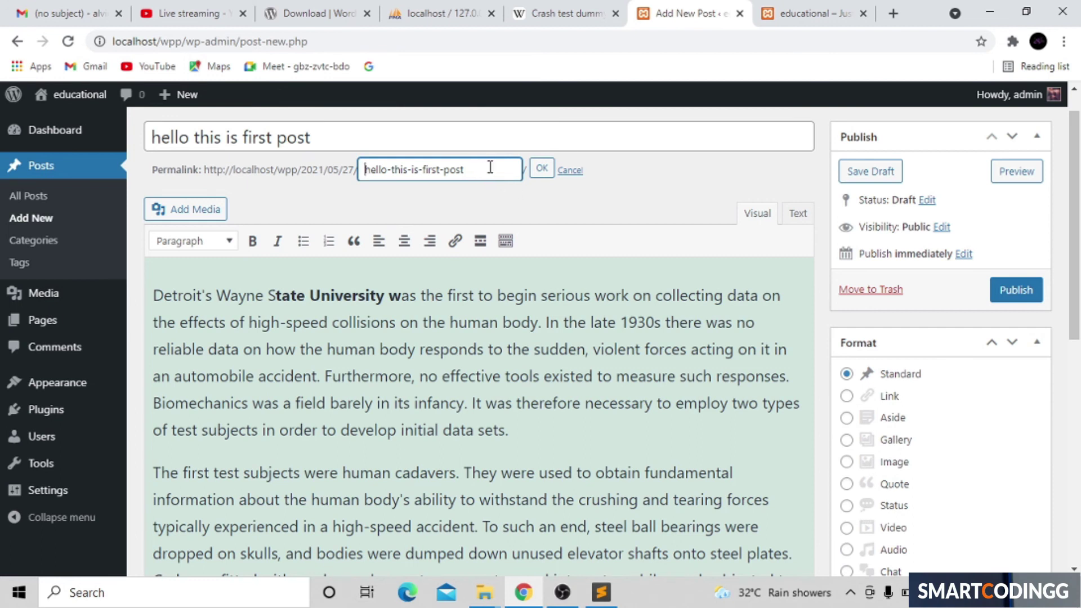
pyautogui.click(542, 171)
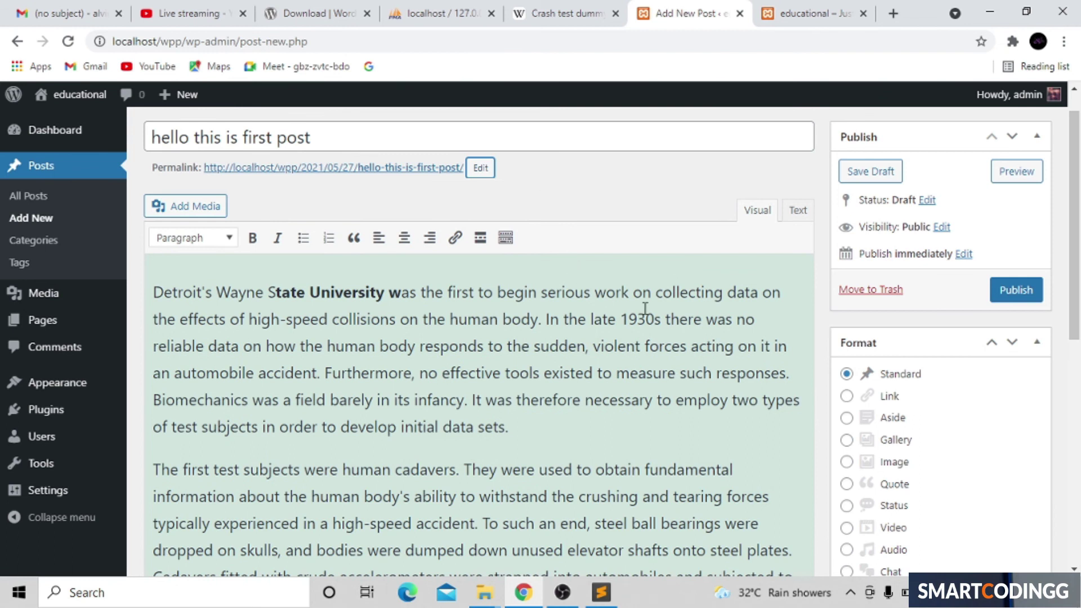
pyautogui.click(316, 284)
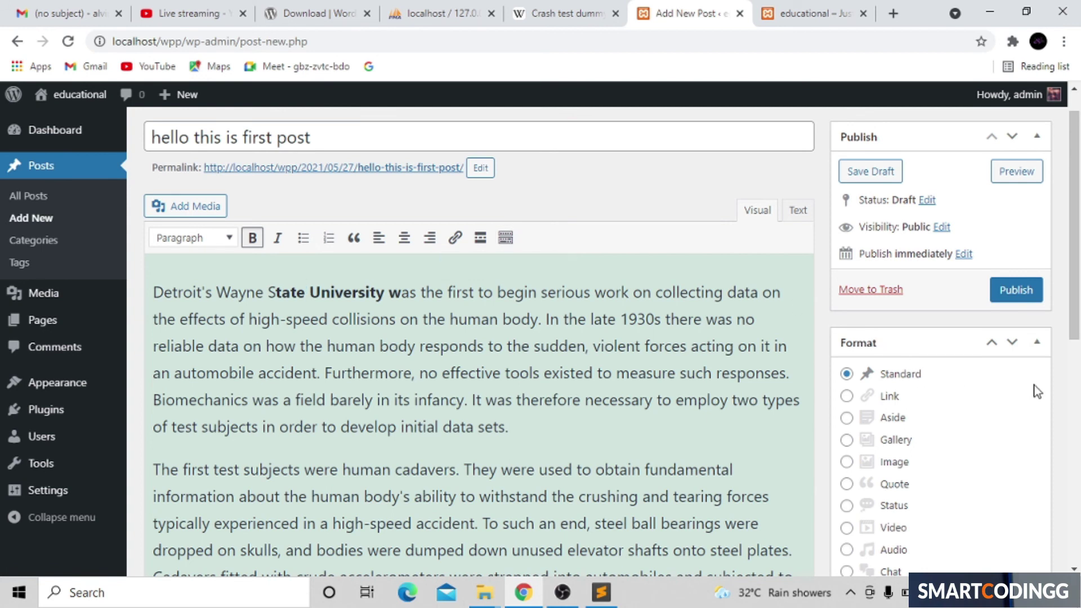
# Step: Set the post format to Audio in the Format box
pyautogui.moveTo(1073, 332); pyautogui.dragTo(1077, 456)
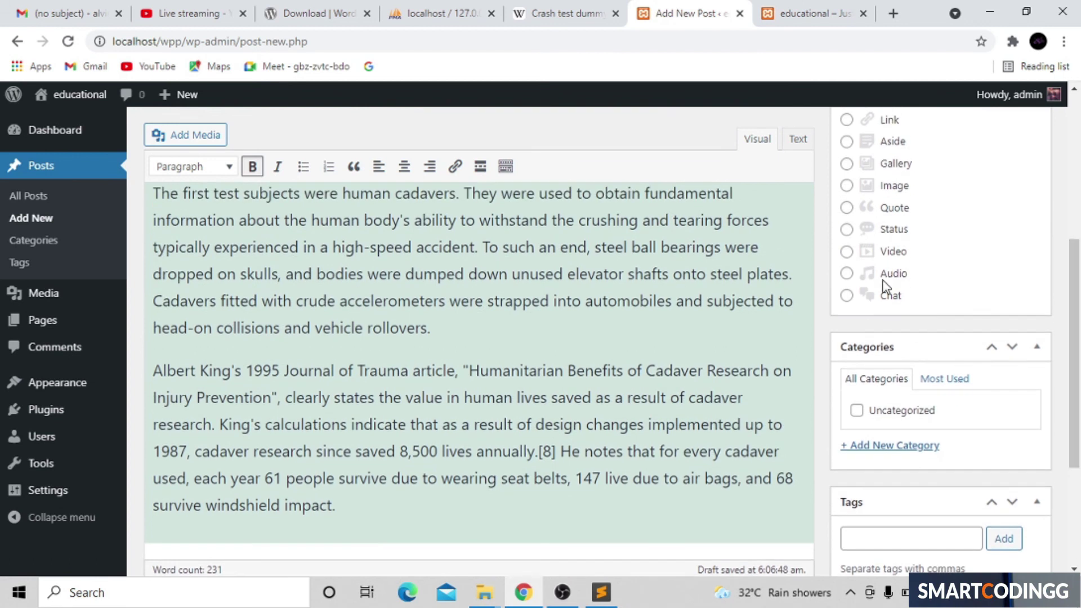
pyautogui.click(849, 276)
pyautogui.moveTo(1078, 383); pyautogui.dragTo(1077, 484)
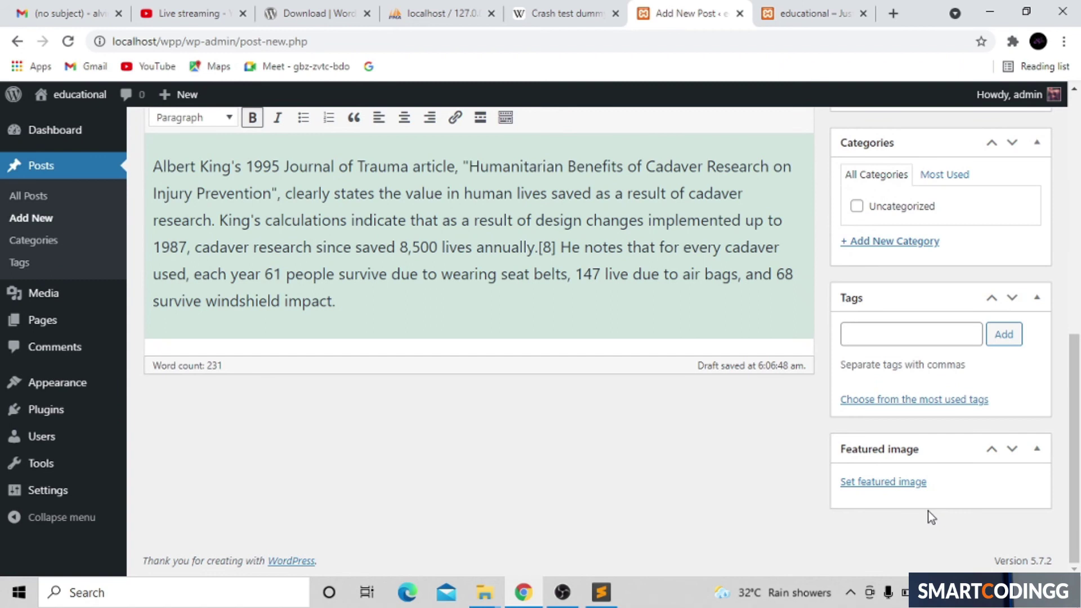
# Step: Start a featured image upload and browse to the C: drive
pyautogui.click(908, 483)
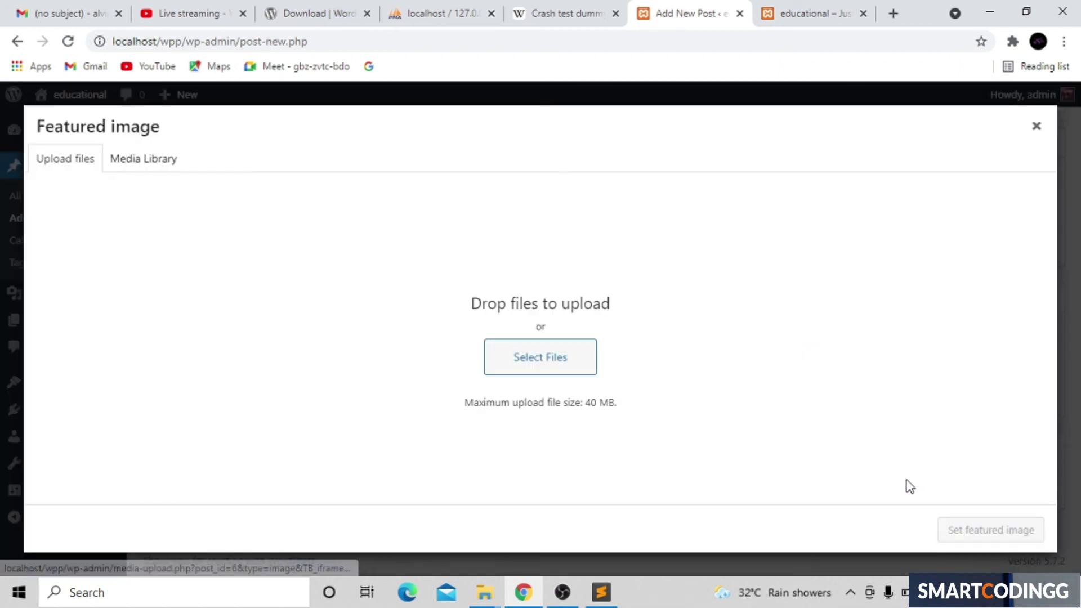
pyautogui.click(553, 364)
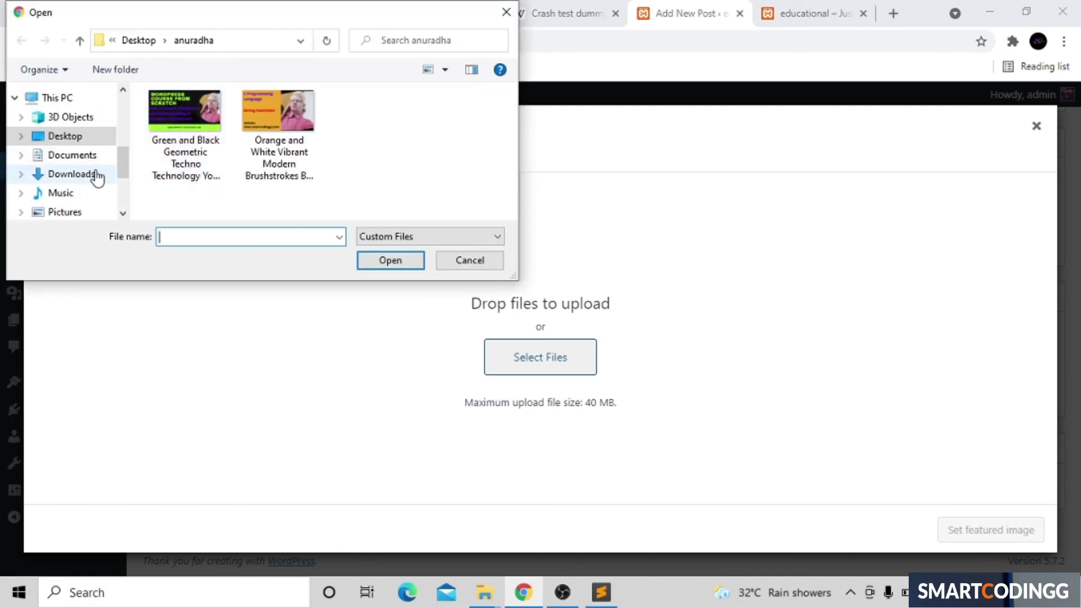
pyautogui.moveTo(121, 169); pyautogui.dragTo(120, 188)
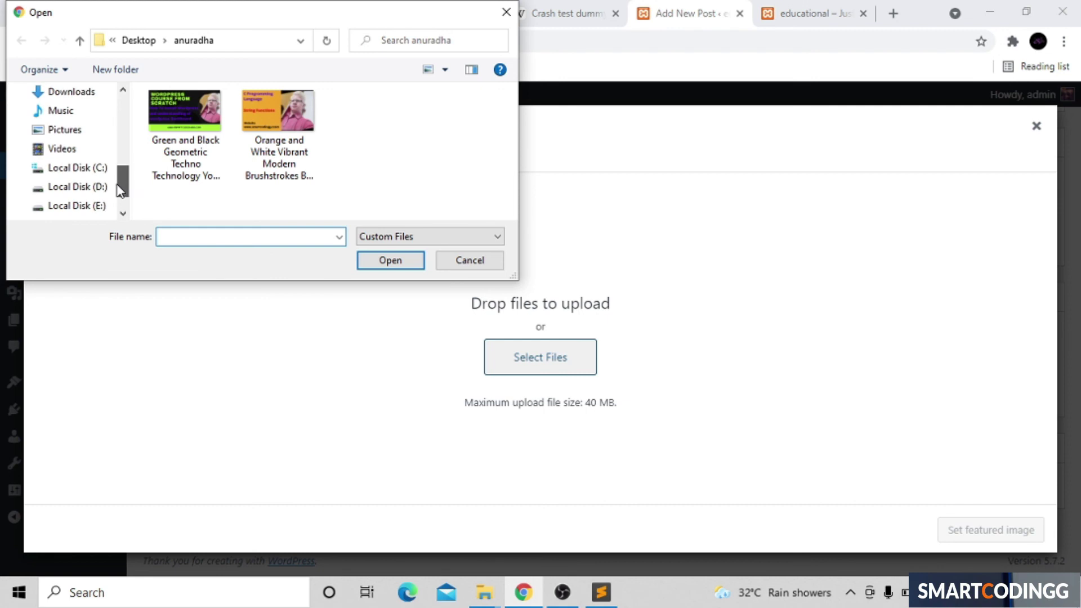
pyautogui.click(87, 167)
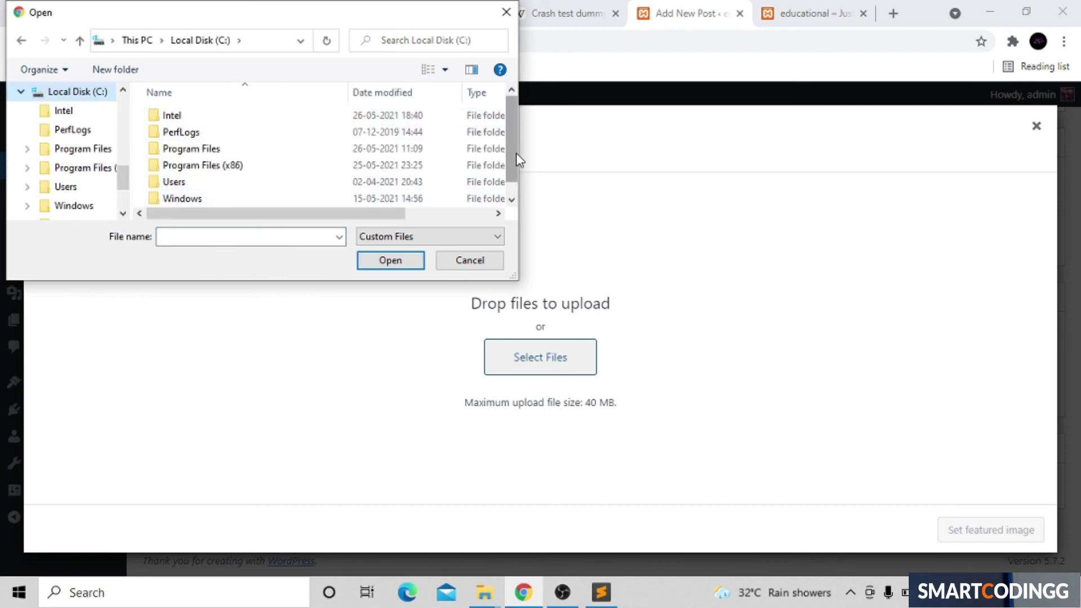
pyautogui.scroll(-1, 514, 163)
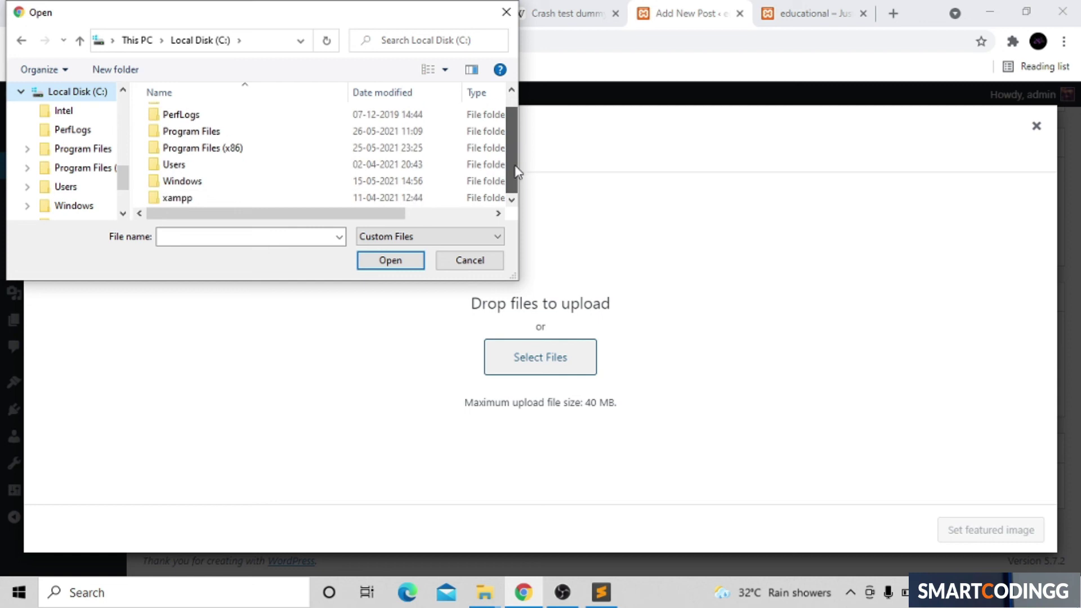
# Step: Upload c.jpg from C:\xampp\htdocs\a\image and set it as the featured image
pyautogui.doubleClick(274, 200)
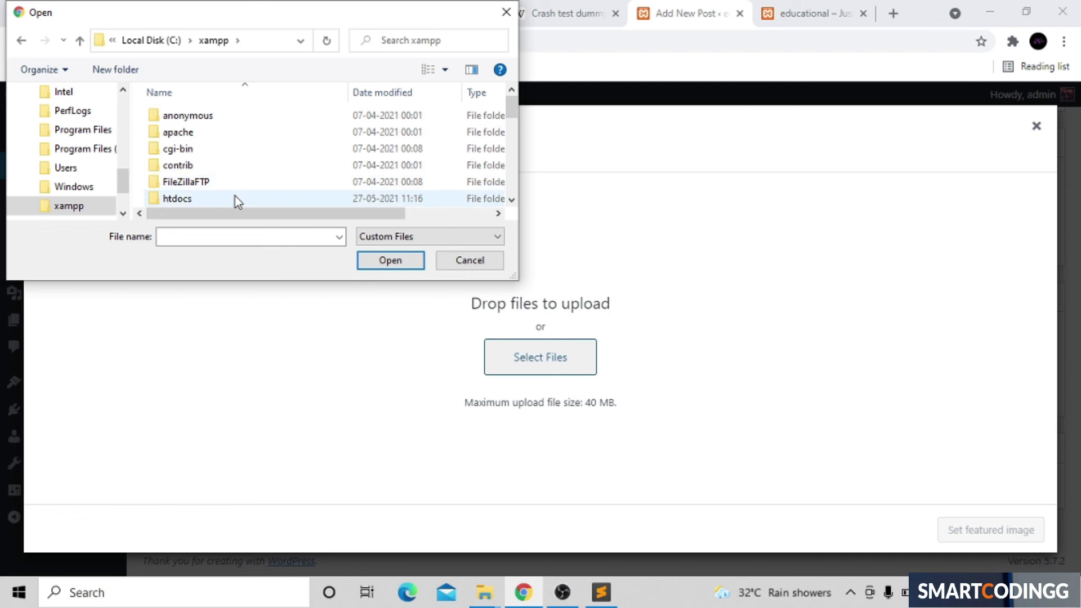
pyautogui.doubleClick(235, 198)
pyautogui.doubleClick(269, 131)
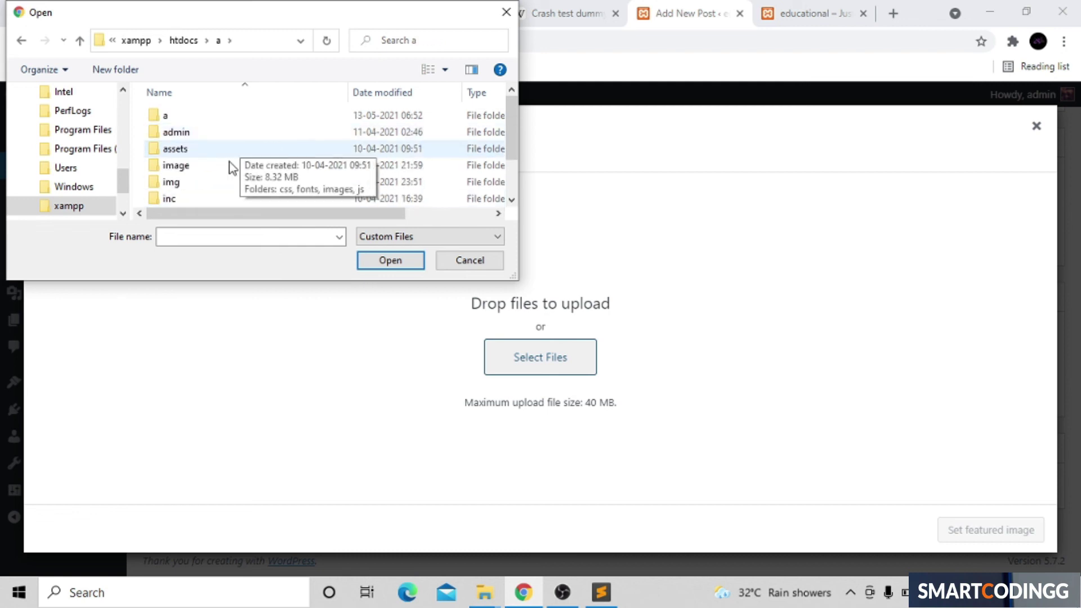
pyautogui.doubleClick(229, 167)
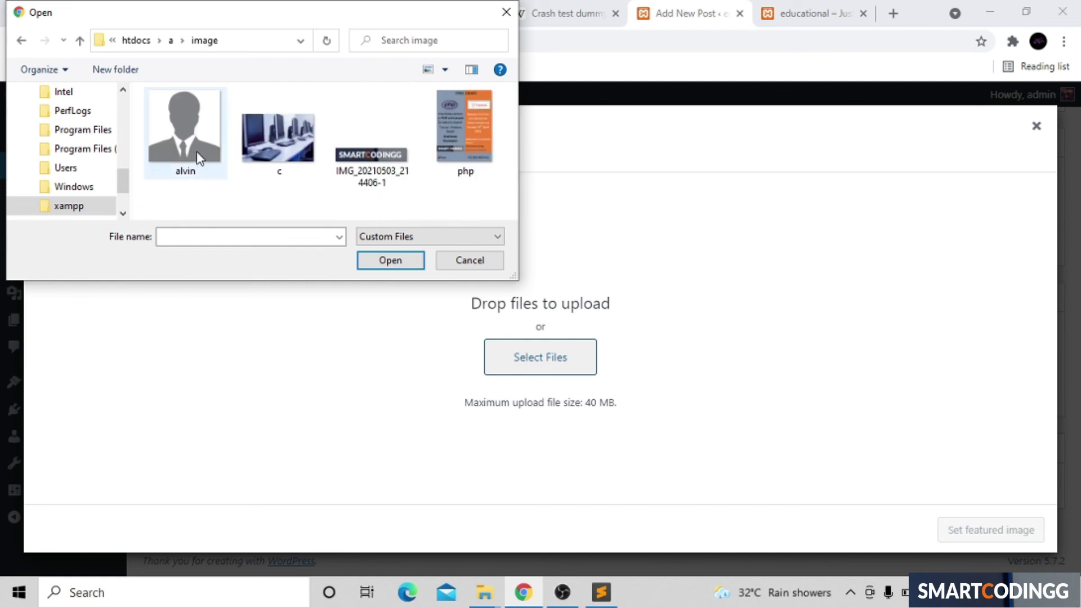
pyautogui.doubleClick(273, 141)
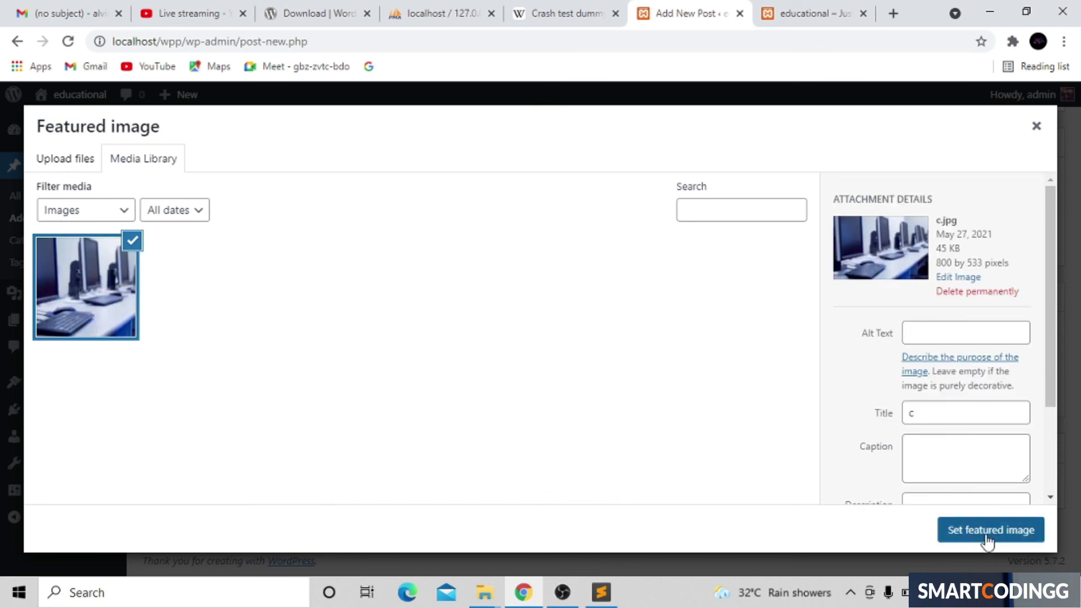
pyautogui.click(996, 532)
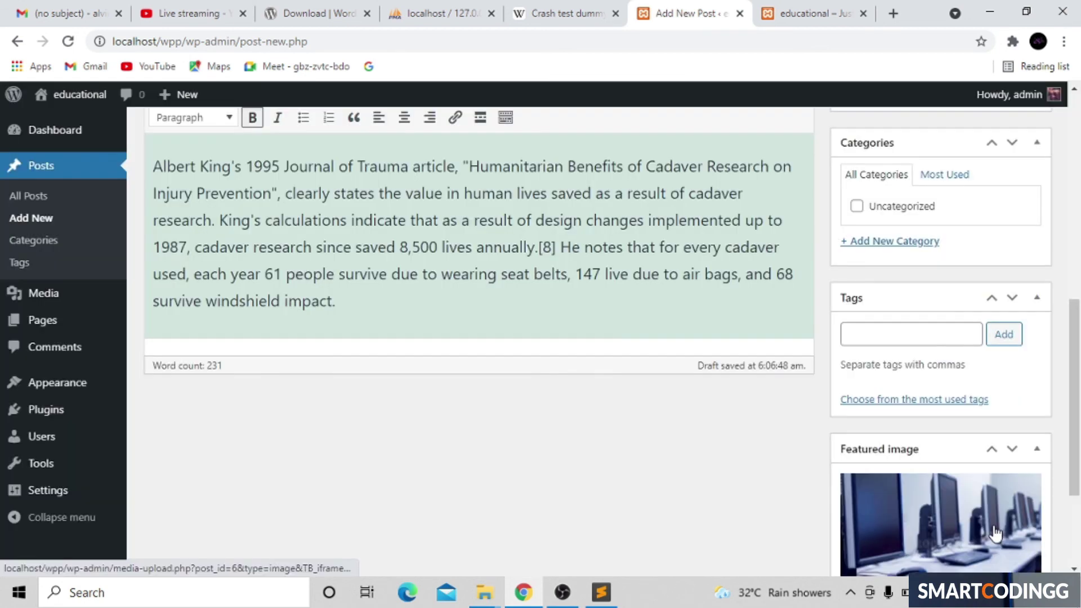
pyautogui.click(806, 12)
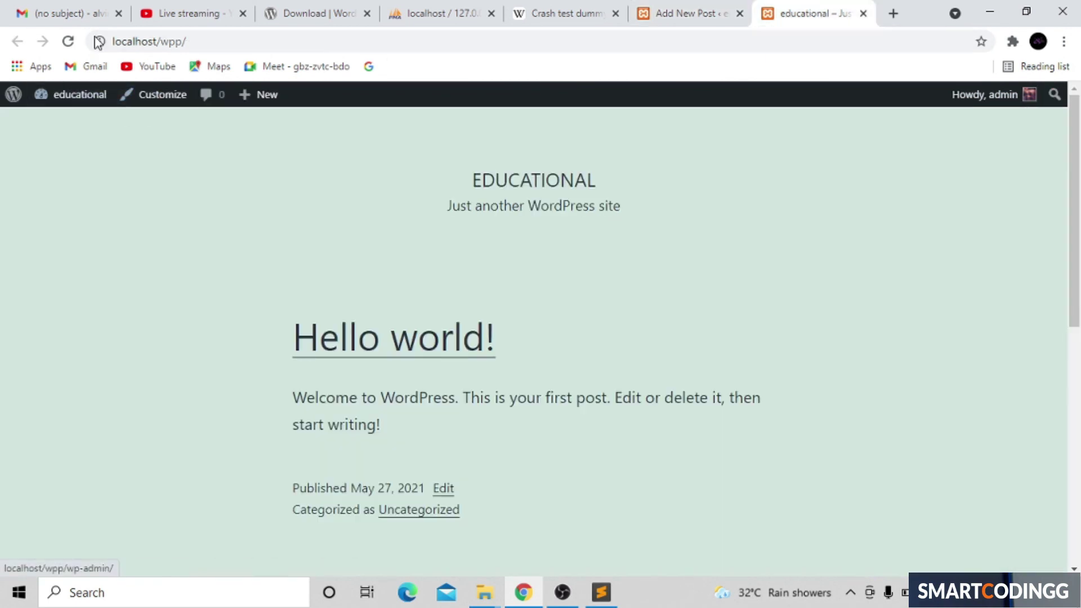
pyautogui.click(67, 41)
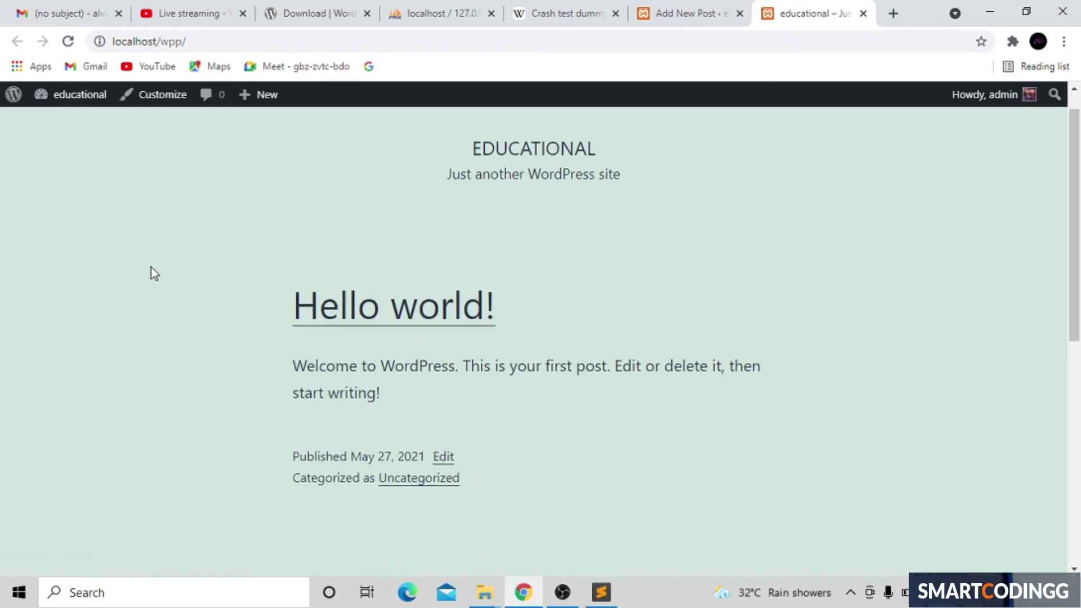
pyautogui.scroll(-8, 150, 273)
pyautogui.scroll(4, 151, 274)
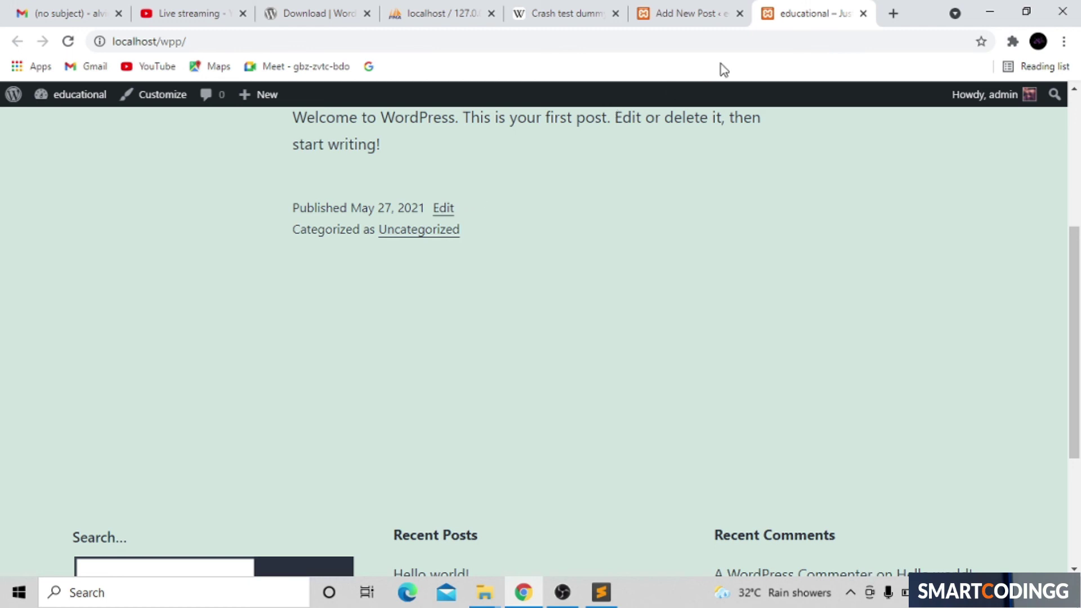
pyautogui.click(686, 9)
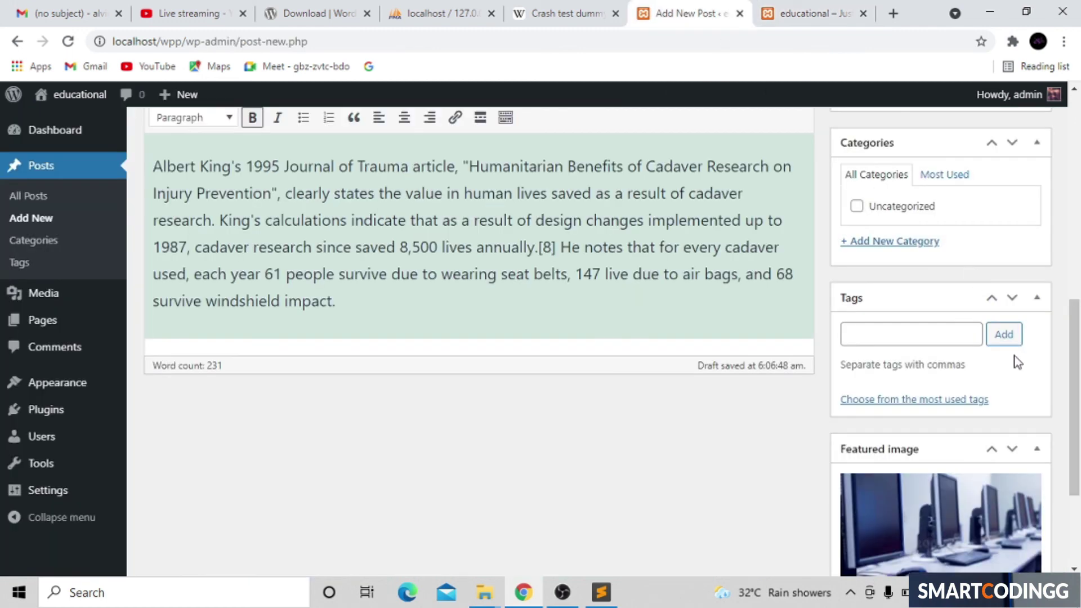
# Step: Publish 'hello this is first post' from the Publish box
pyautogui.scroll(8, 1068, 272)
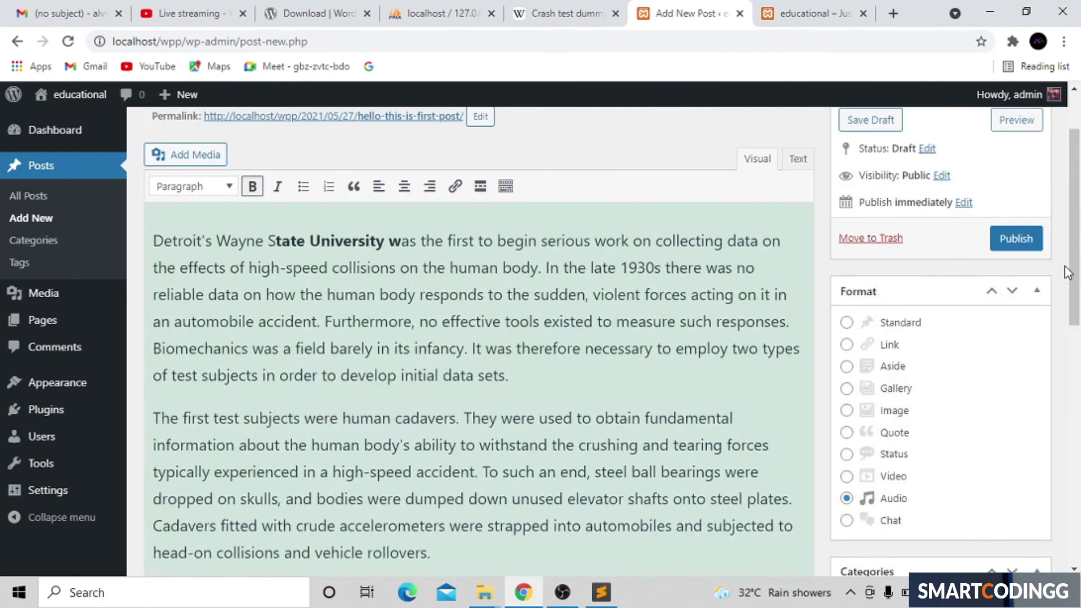
pyautogui.scroll(2, 1068, 272)
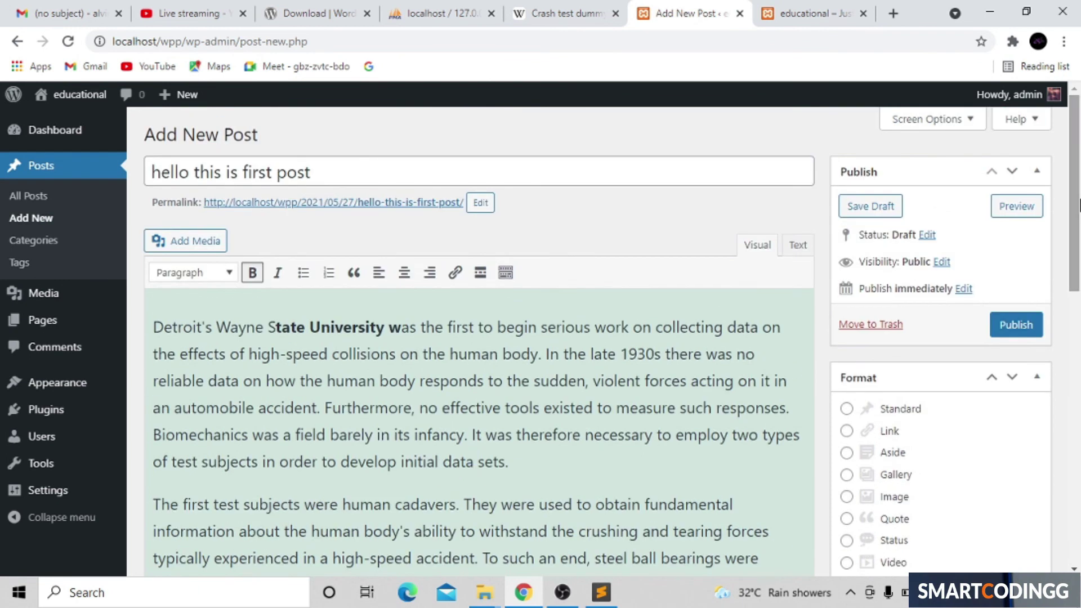
pyautogui.click(1014, 326)
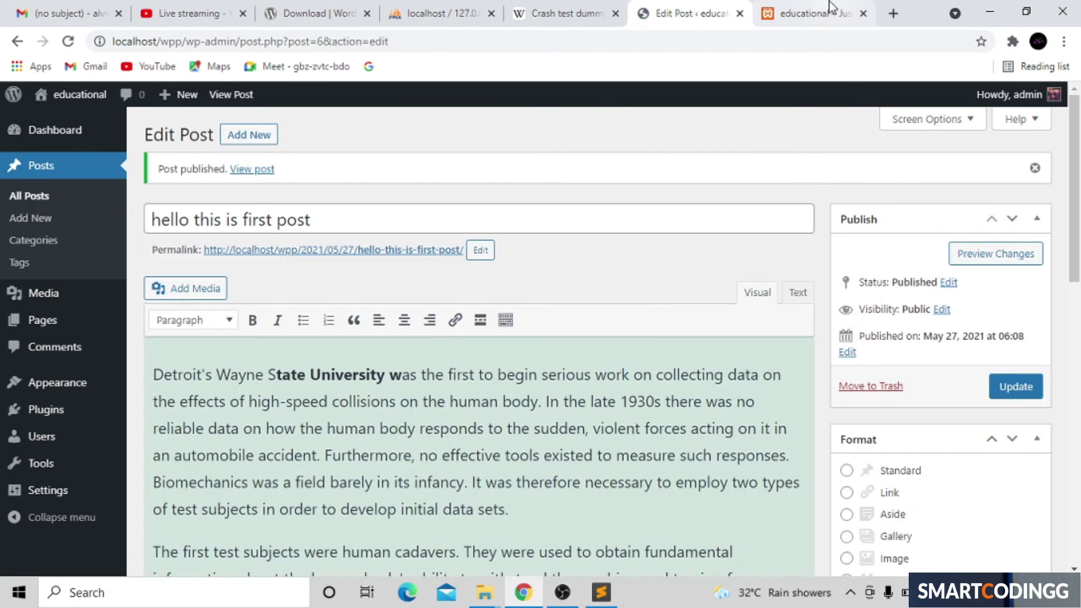
# Step: Reload the live front page and open the 'hello this is first post' page
pyautogui.click(829, 8)
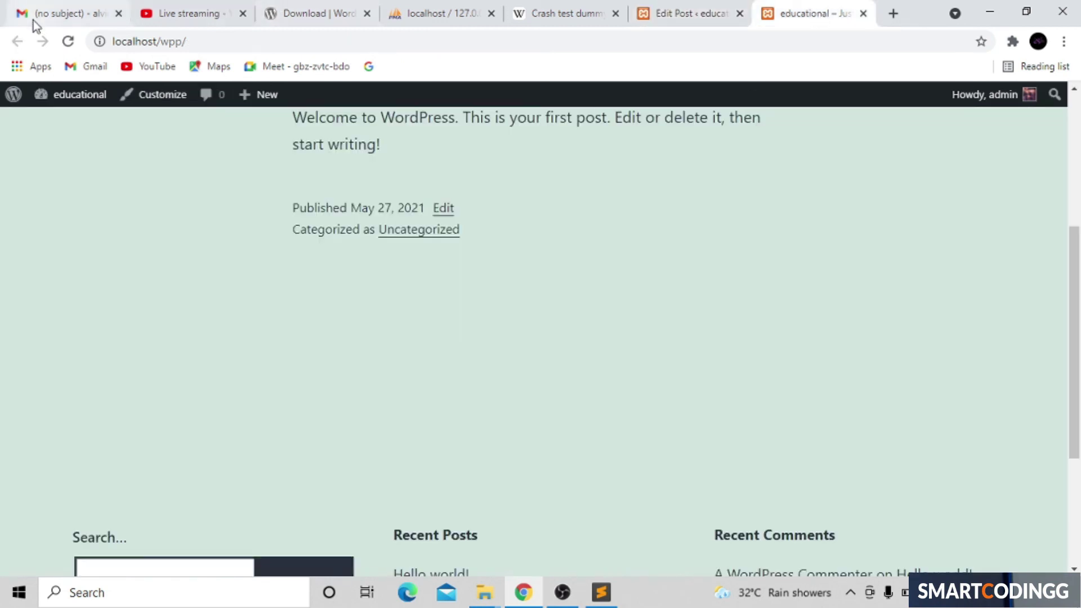
pyautogui.click(68, 43)
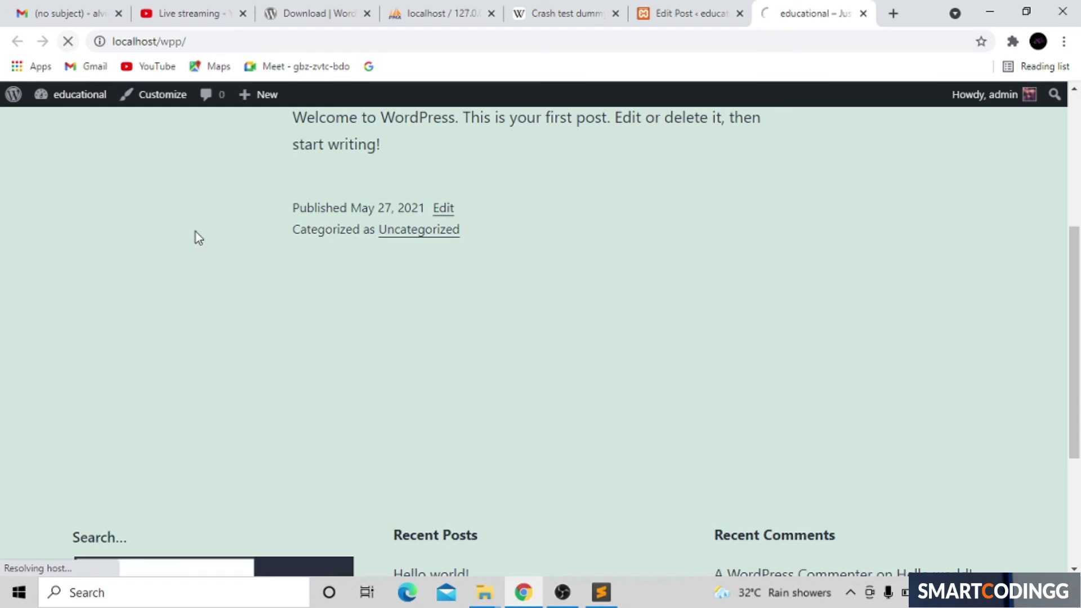
pyautogui.scroll(9, 195, 232)
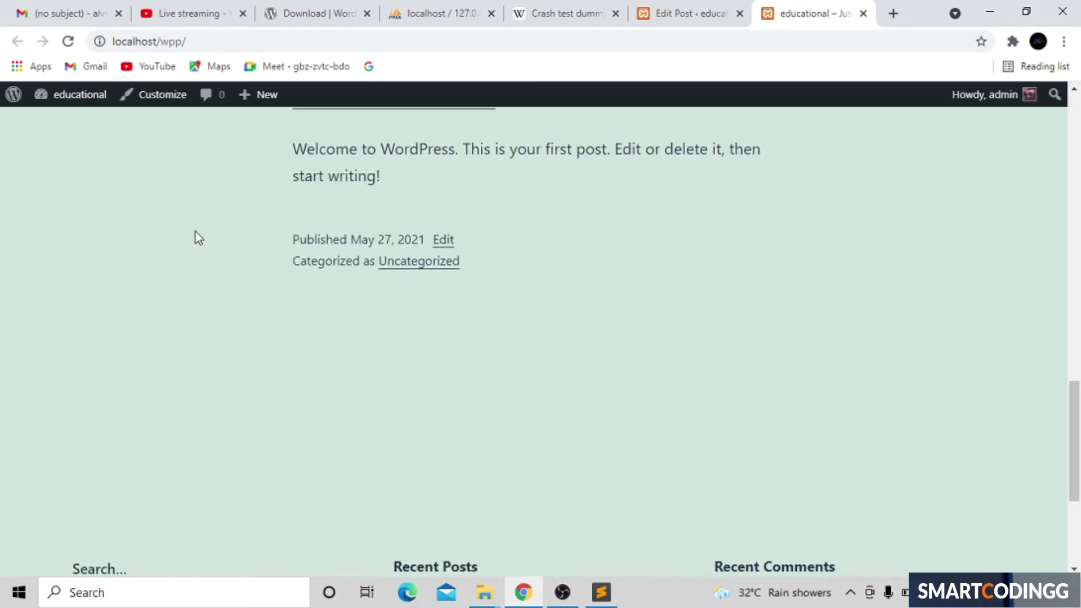
pyautogui.scroll(12, 195, 233)
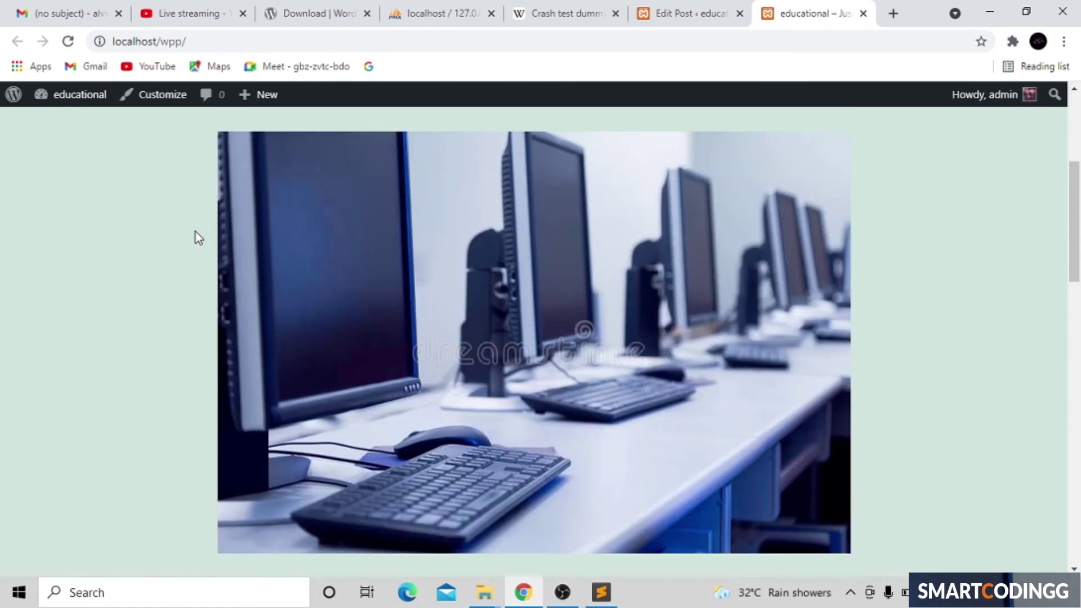
pyautogui.scroll(-2, 195, 233)
pyautogui.scroll(-10, 195, 232)
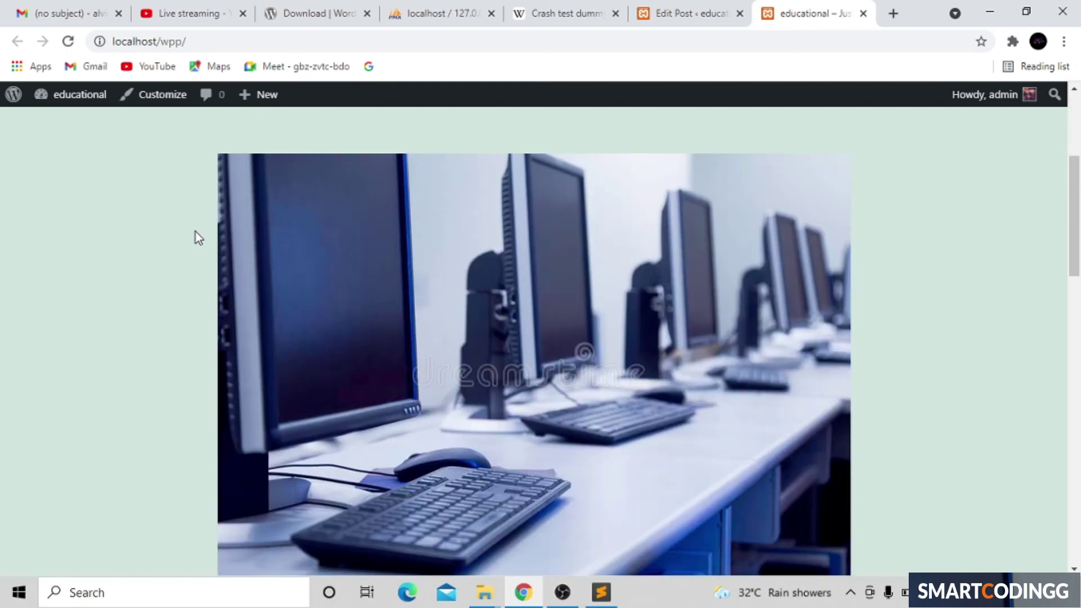
pyautogui.scroll(10, 194, 231)
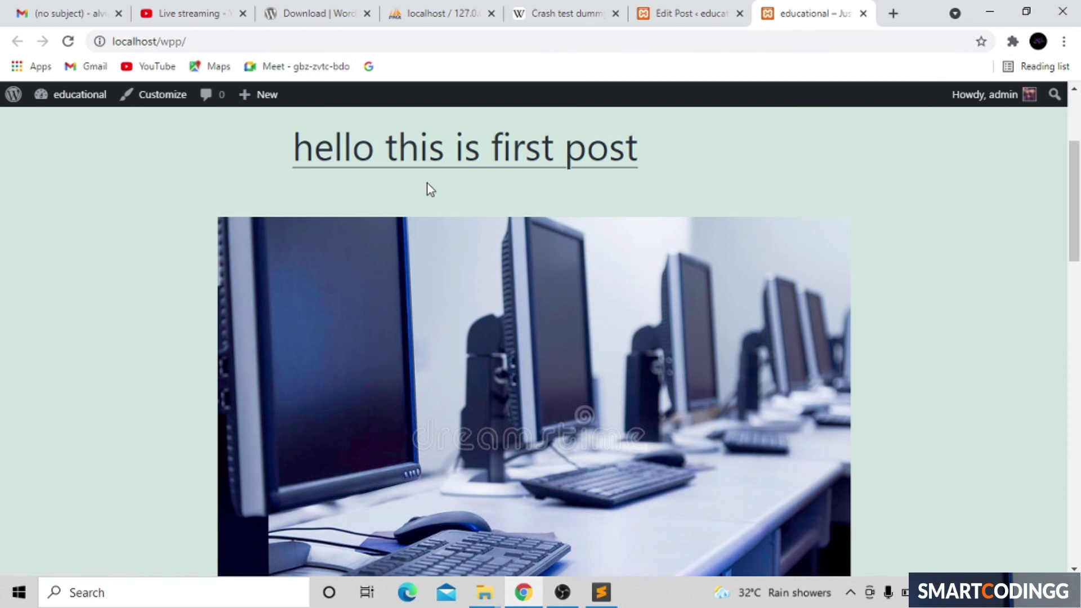
pyautogui.click(467, 152)
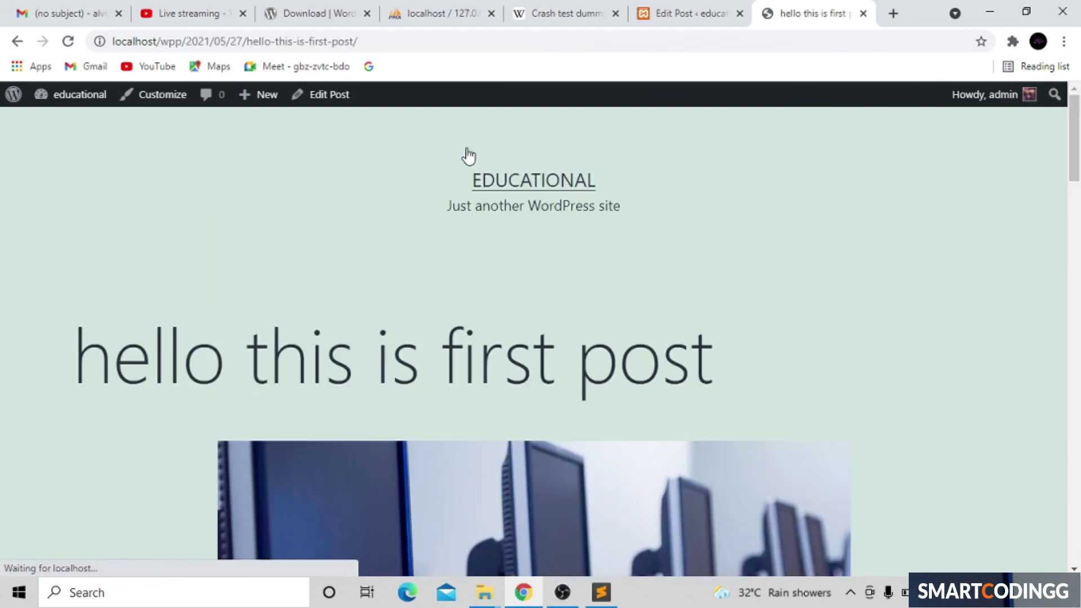
pyautogui.scroll(-12, 467, 155)
# Step: Write and post the comment 'hello this is nice post' under Leave a comment
pyautogui.scroll(-20, 468, 156)
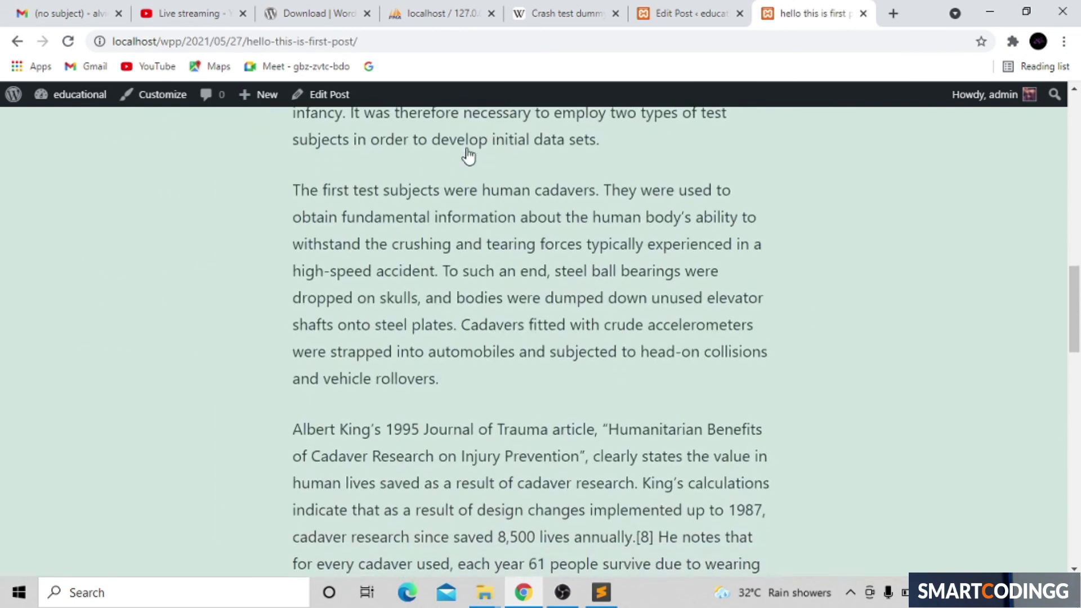
pyautogui.scroll(8, 468, 156)
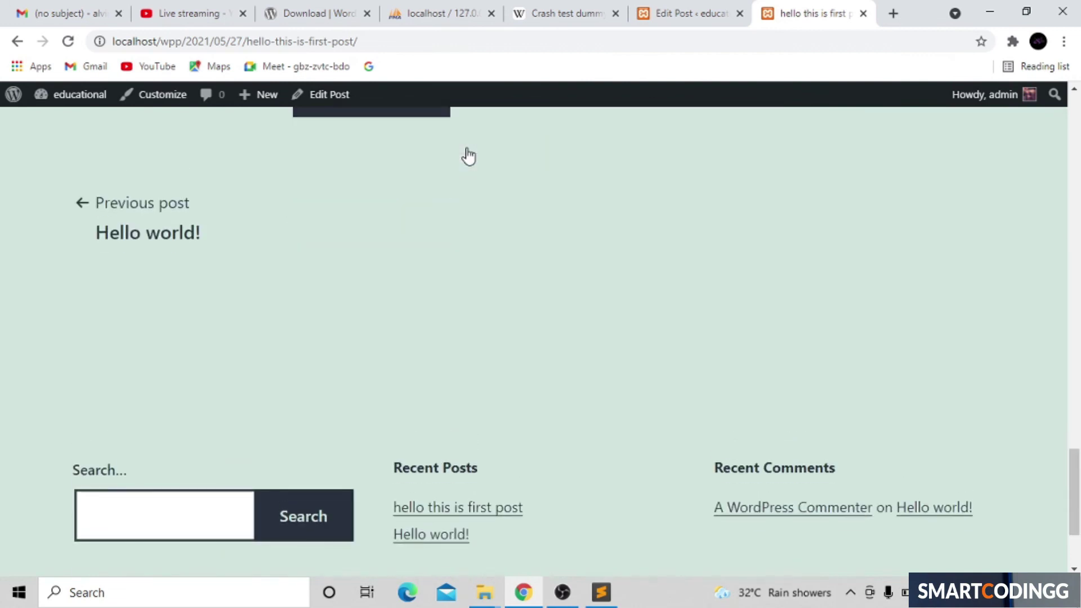
pyautogui.click(369, 465)
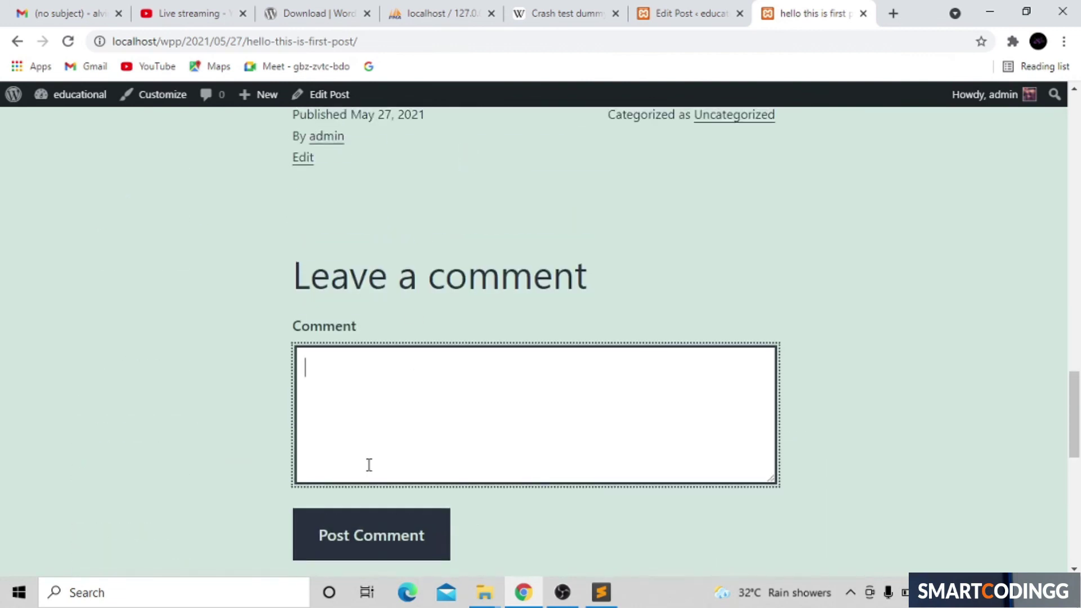
pyautogui.write('heii')
pyautogui.press('BackSpace')
pyautogui.press('BackSpace')
pyautogui.write('hello ths is')
pyautogui.press('BackSpace')
pyautogui.press('BackSpace')
pyautogui.press('BackSpace')
pyautogui.press('BackSpace')
pyautogui.press('BackSpace')
pyautogui.press('BackSpace')
pyautogui.write('this is nu')
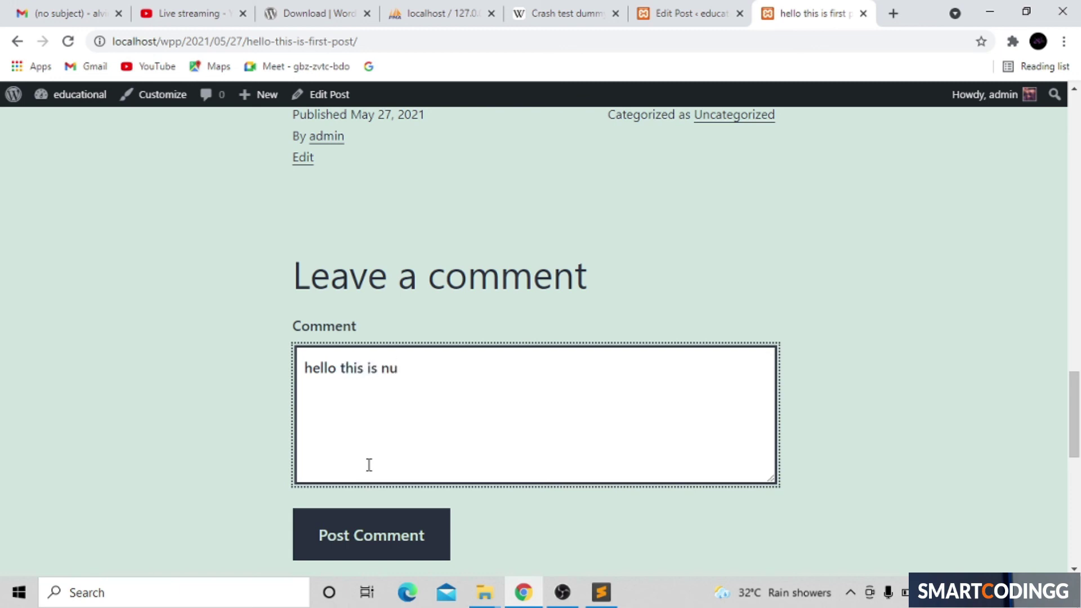
pyautogui.press('BackSpace')
pyautogui.write('ice post')
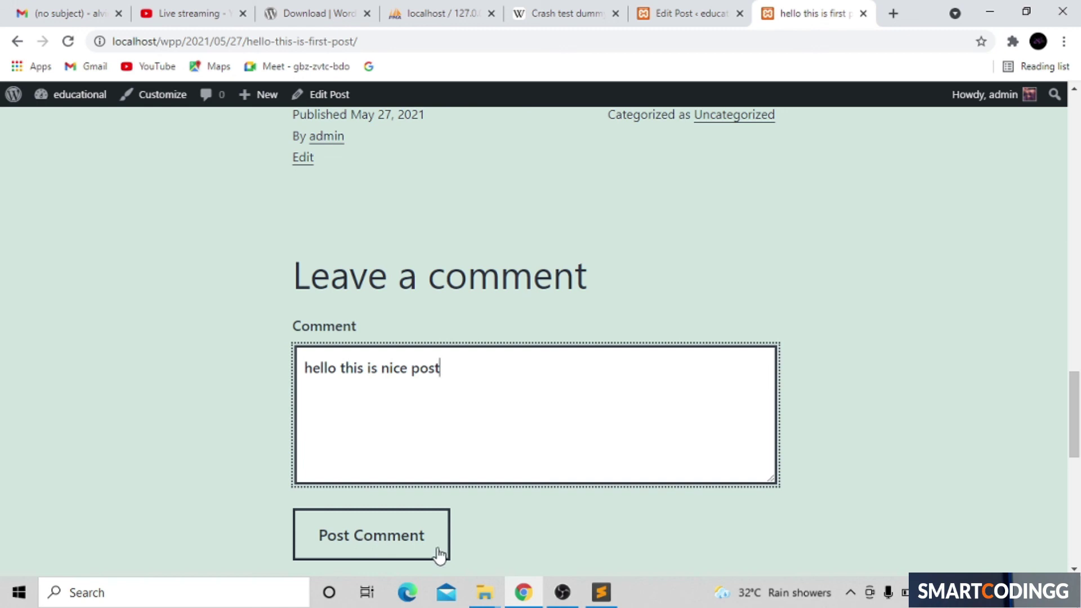
pyautogui.click(393, 545)
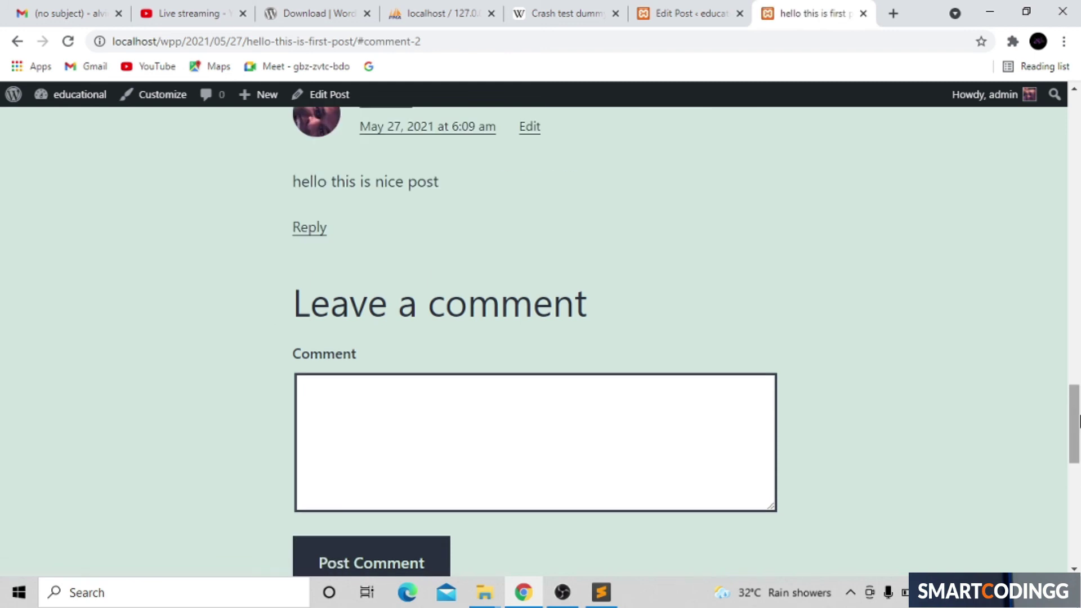
pyautogui.moveTo(492, 176); pyautogui.dragTo(376, 174)
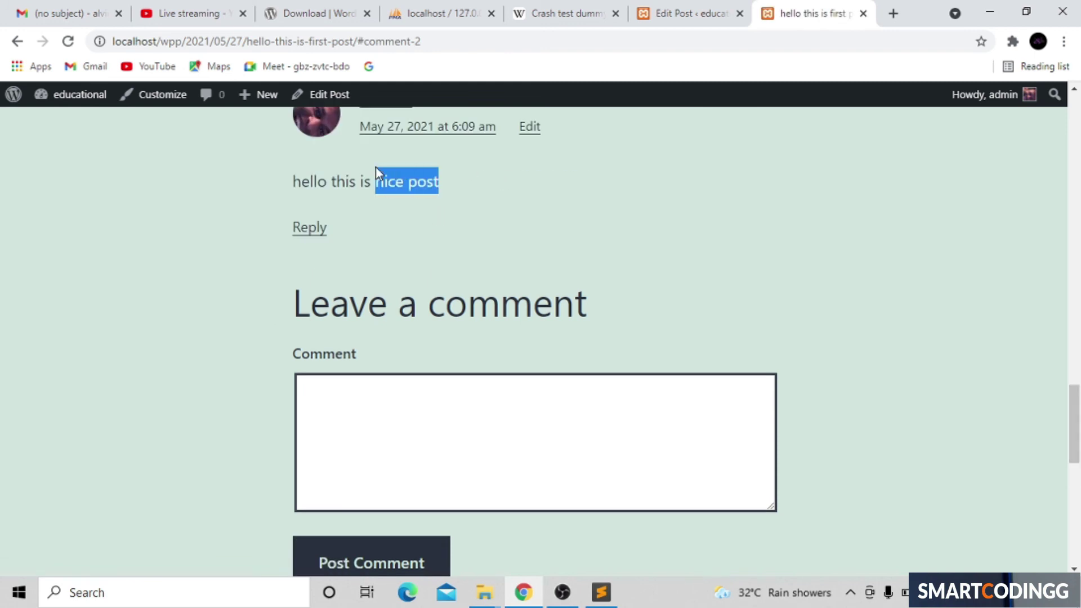
pyautogui.click(522, 227)
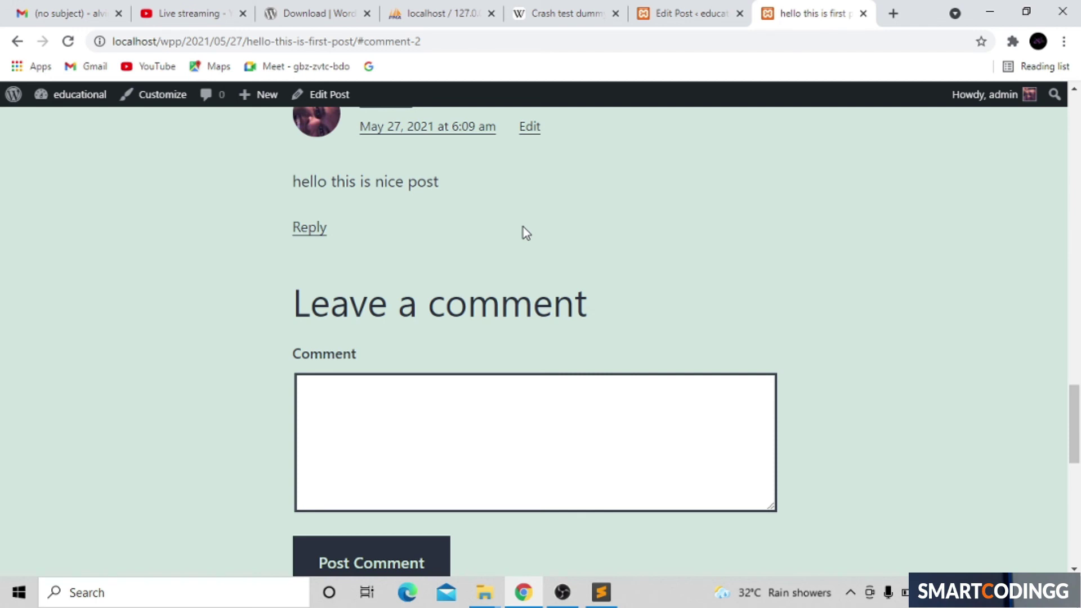
pyautogui.scroll(4, 522, 228)
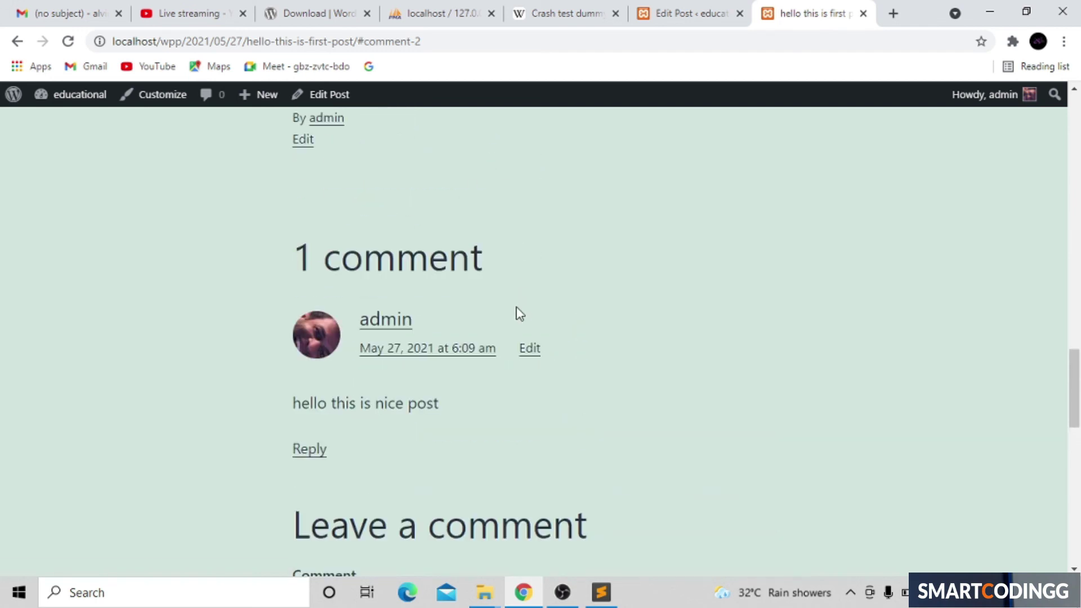
# Step: Return from the live post to the Edit Post screen for 'hello this is first post'
pyautogui.click(679, 14)
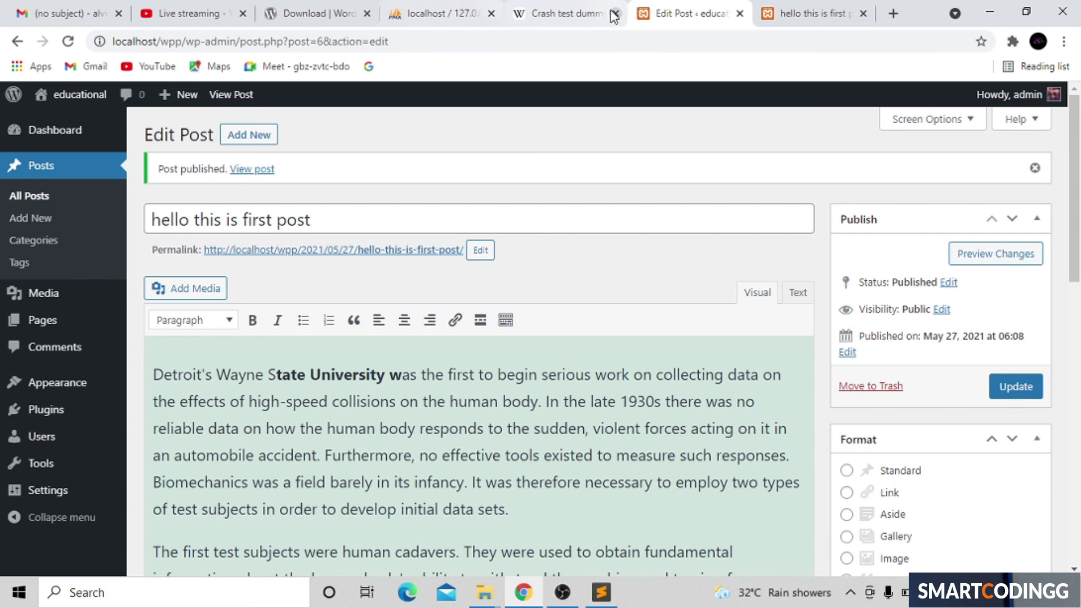
pyautogui.click(825, 16)
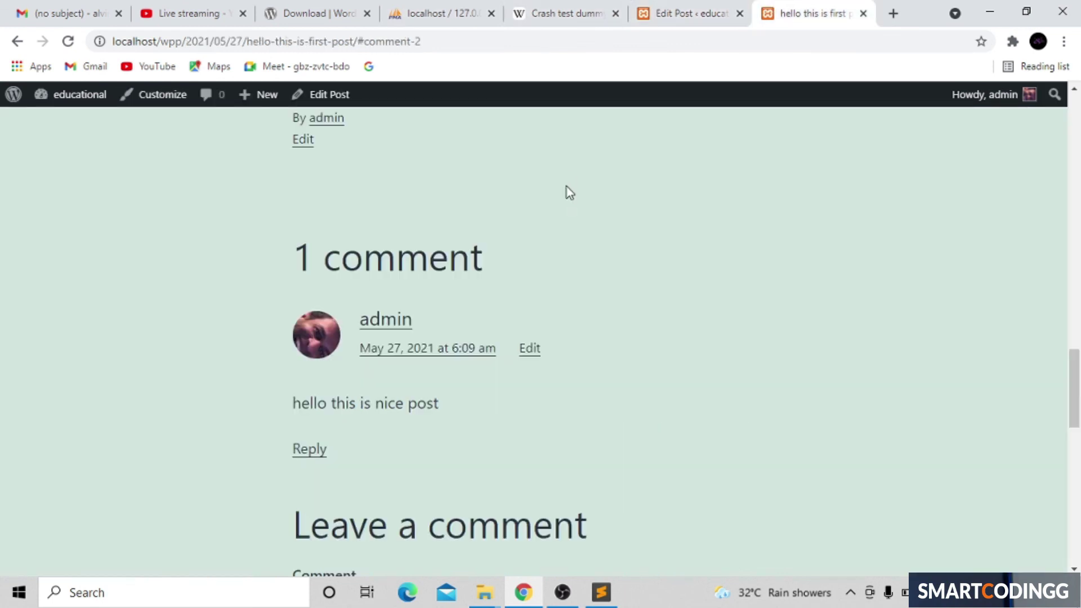
pyautogui.click(672, 16)
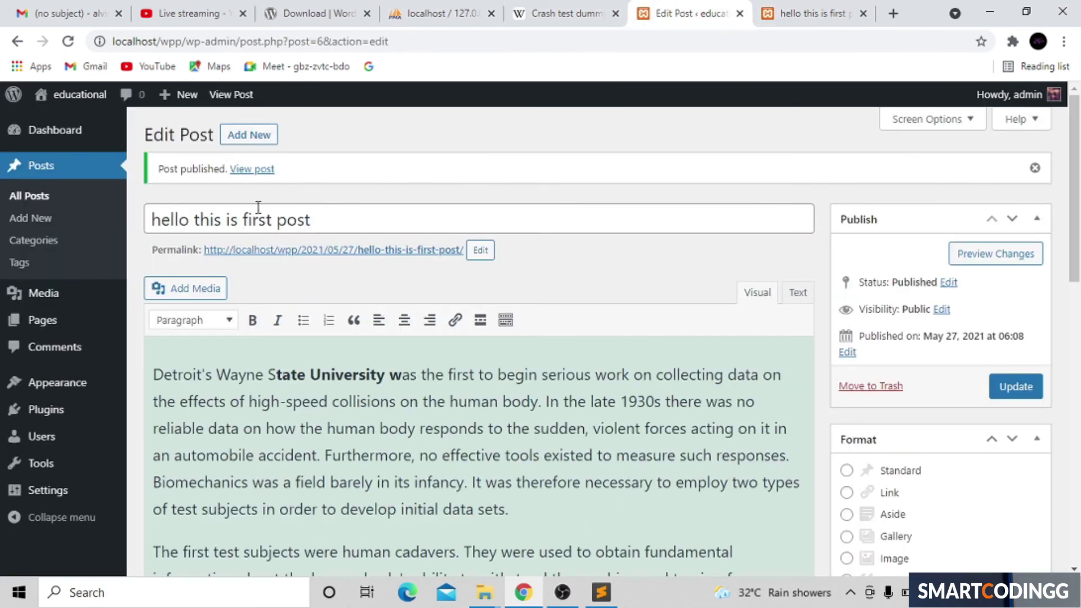
pyautogui.moveTo(67, 429)
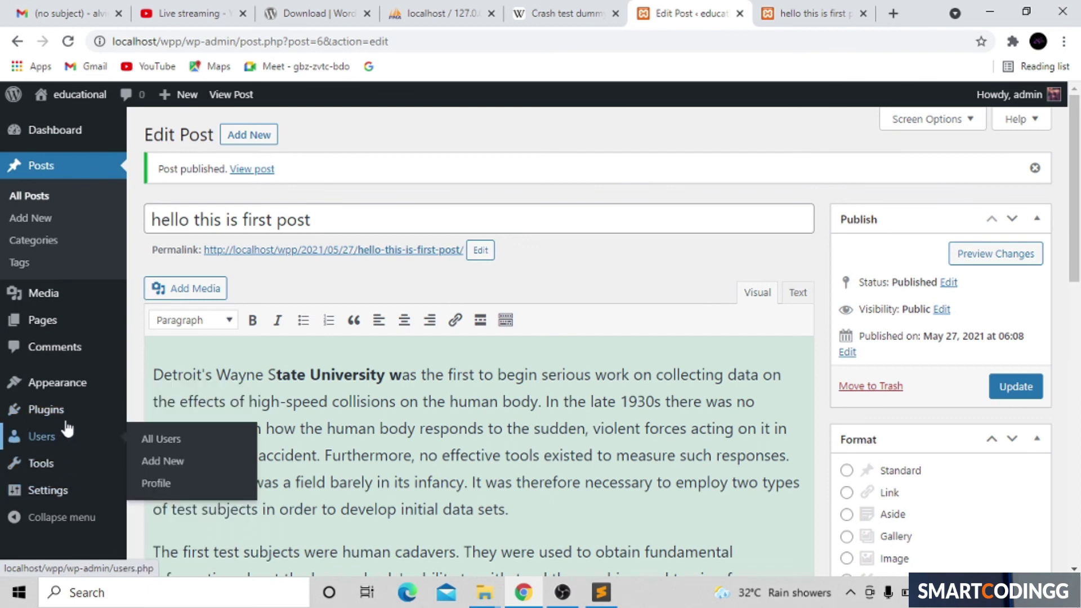
pyautogui.moveTo(68, 401)
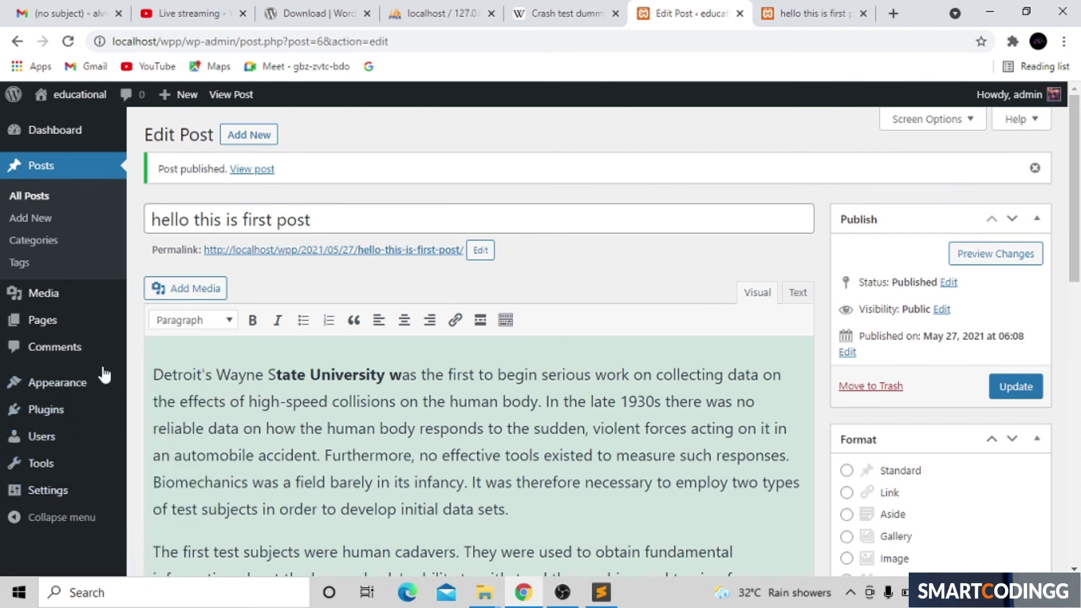
# Step: Go to Appearance > Themes to view the installed themes
pyautogui.click(182, 387)
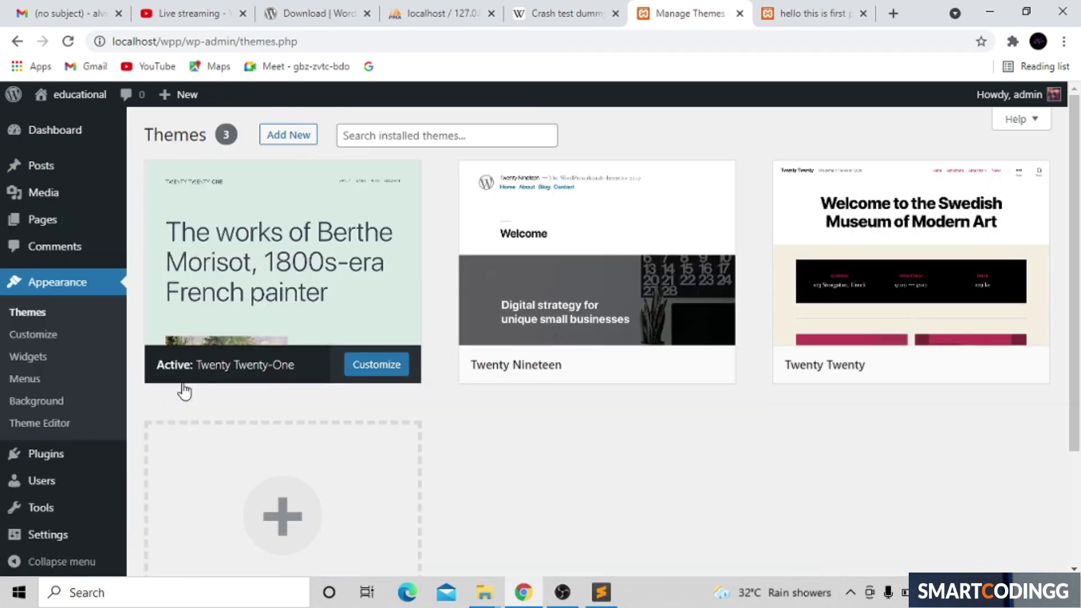
pyautogui.scroll(-5, 184, 390)
pyautogui.scroll(4, 184, 390)
pyautogui.scroll(-3, 183, 389)
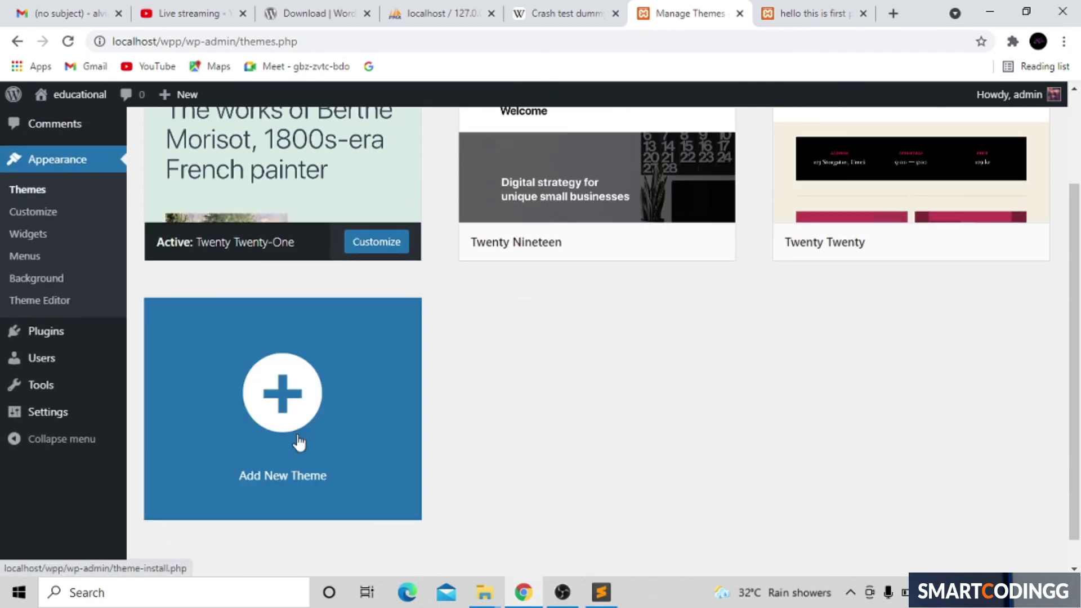
# Step: Install the Boost Biz theme from Add New and activate it
pyautogui.click(271, 391)
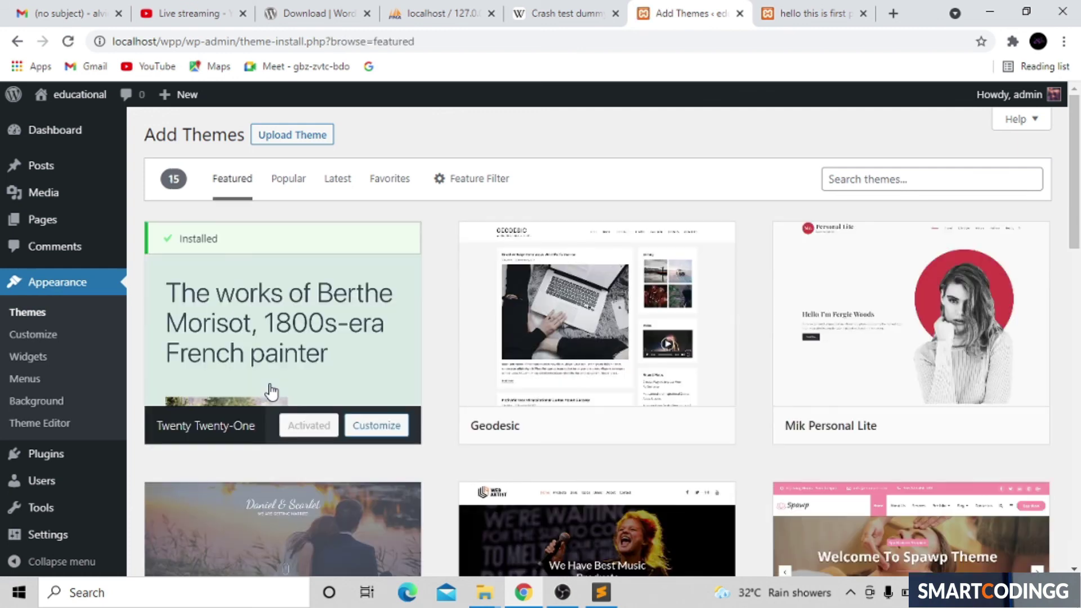
pyautogui.scroll(-1, 271, 392)
pyautogui.scroll(-4, 271, 392)
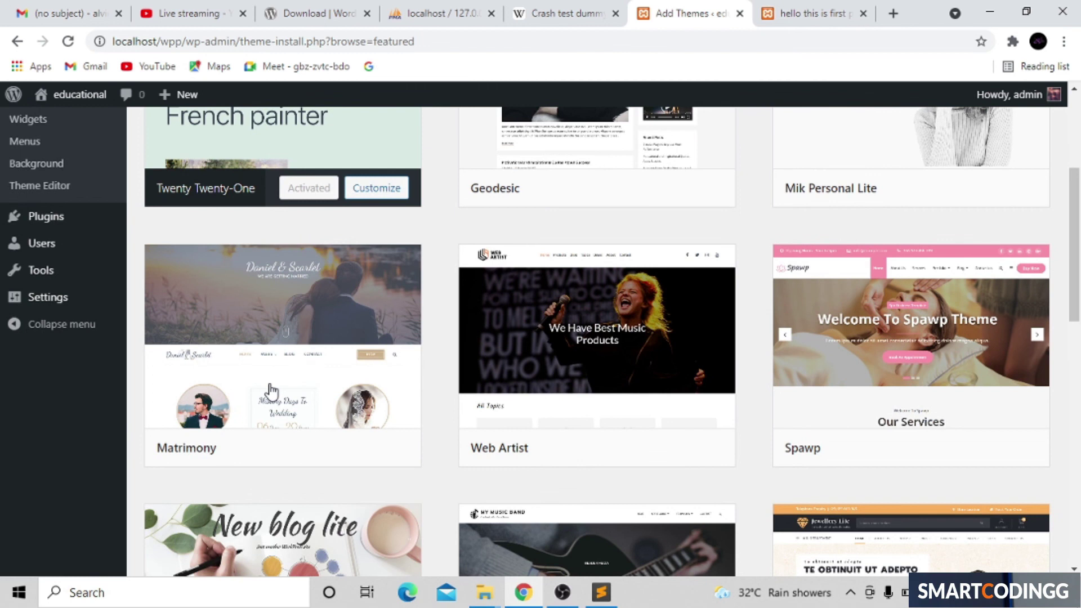
pyautogui.scroll(-14, 271, 390)
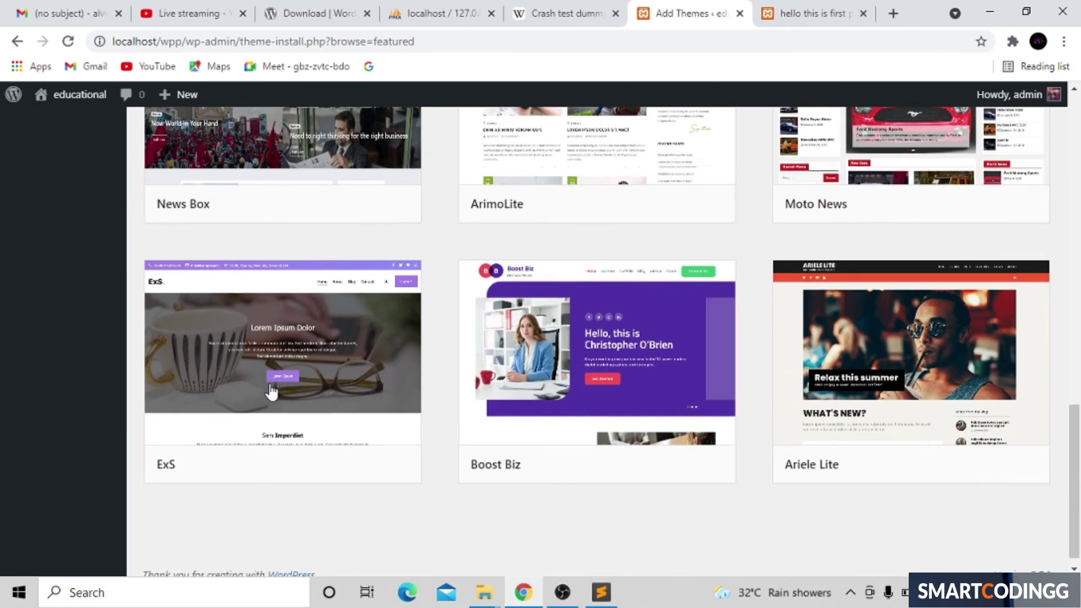
pyautogui.scroll(-1, 271, 390)
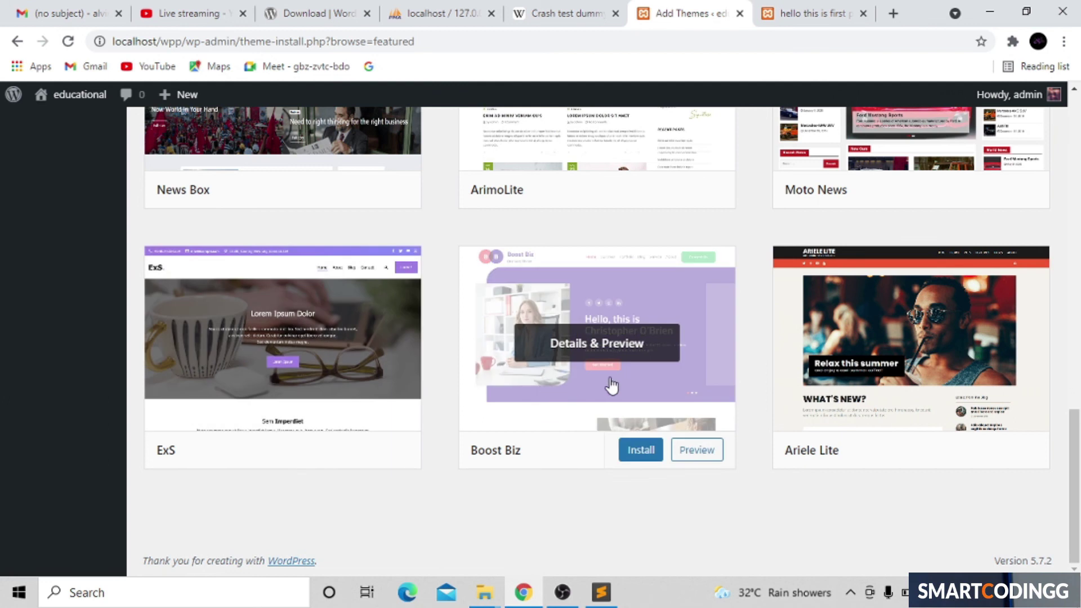
pyautogui.click(638, 450)
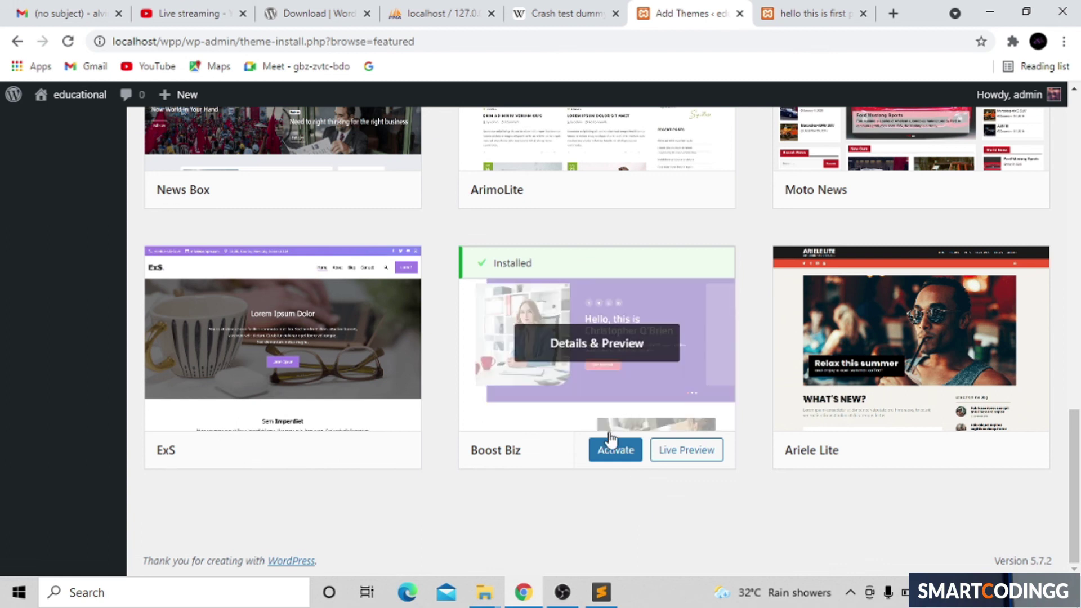
pyautogui.click(612, 454)
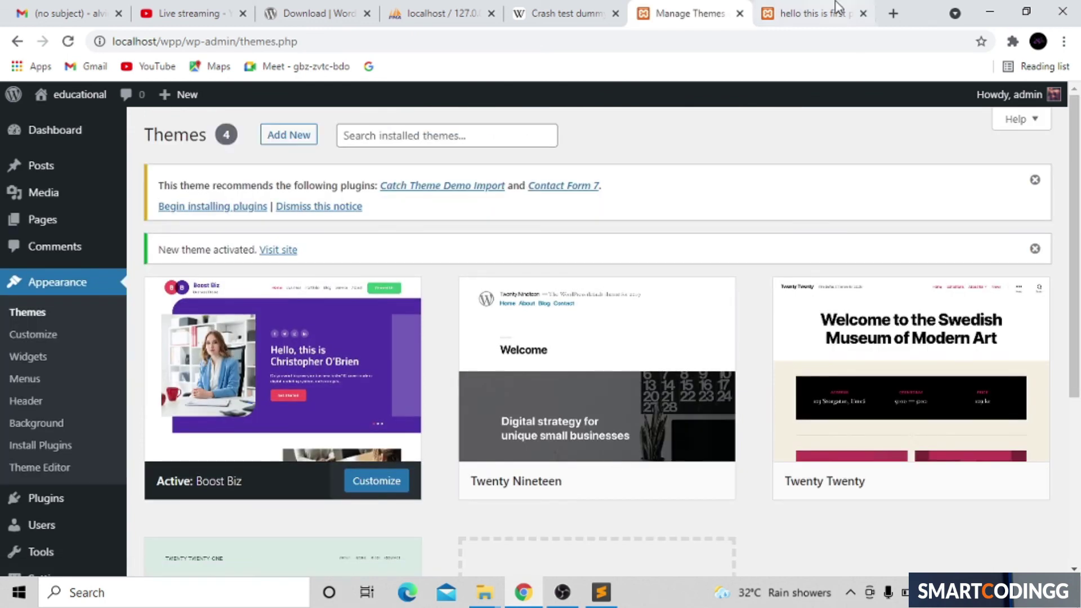
# Step: Reload the live post and scroll through it in the Boost Biz design
pyautogui.click(828, 13)
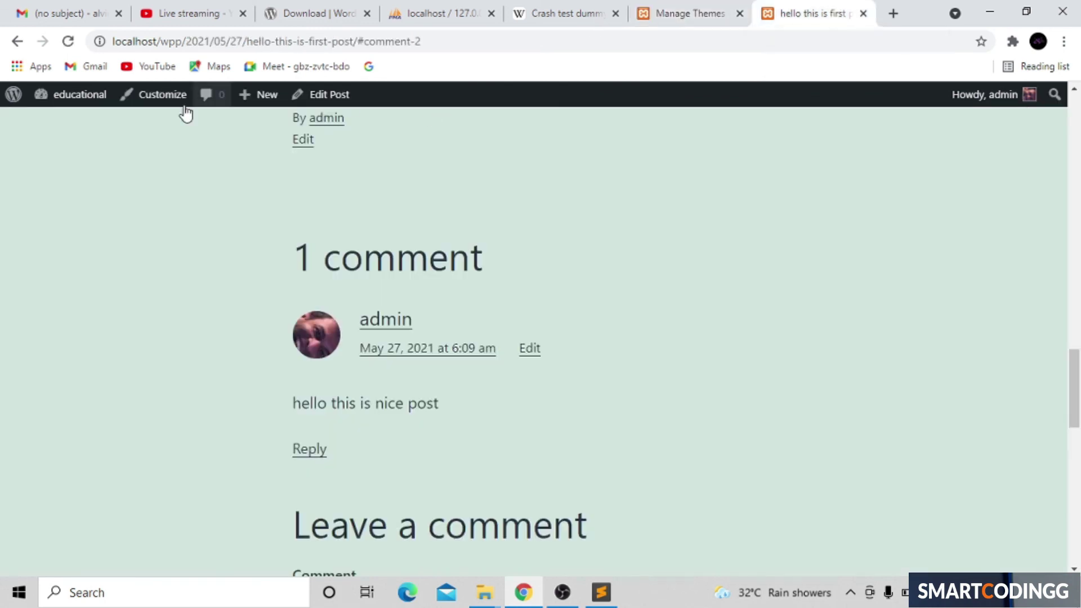
pyautogui.click(68, 41)
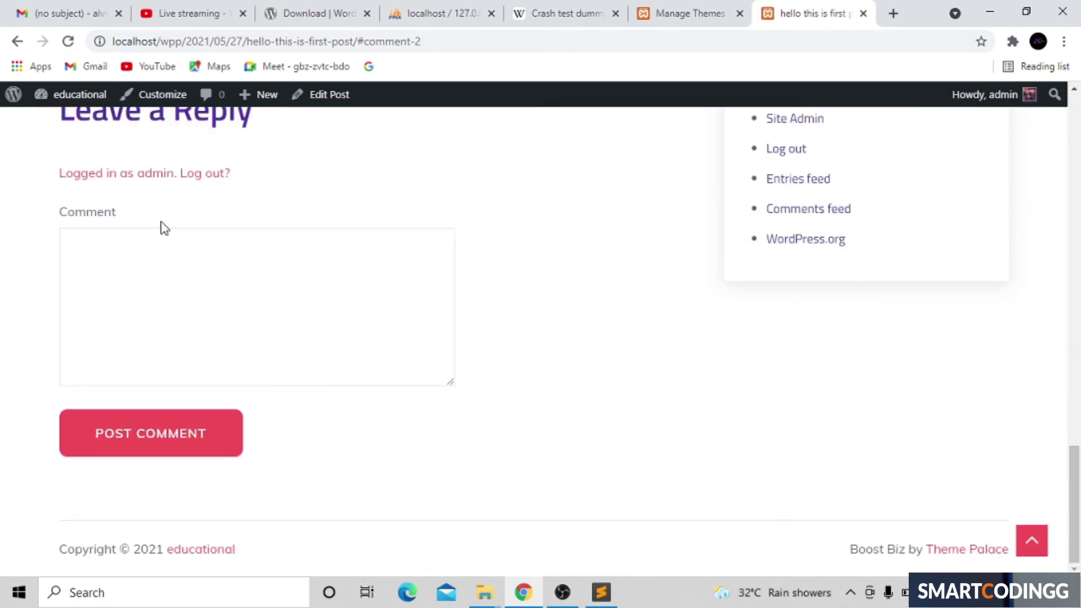
pyautogui.scroll(20, 162, 228)
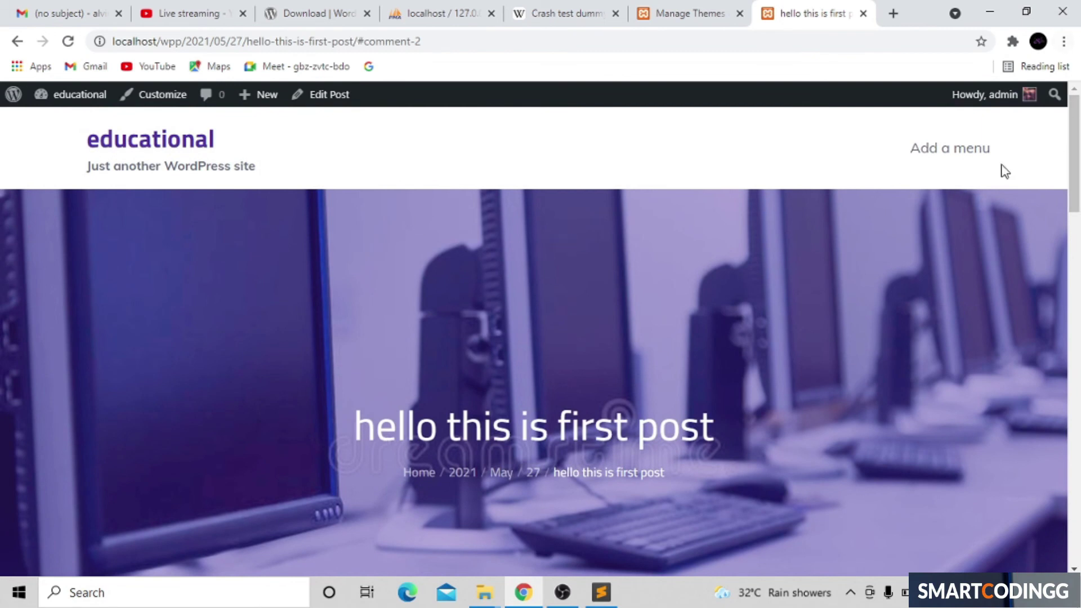
pyautogui.scroll(-15, 1005, 170)
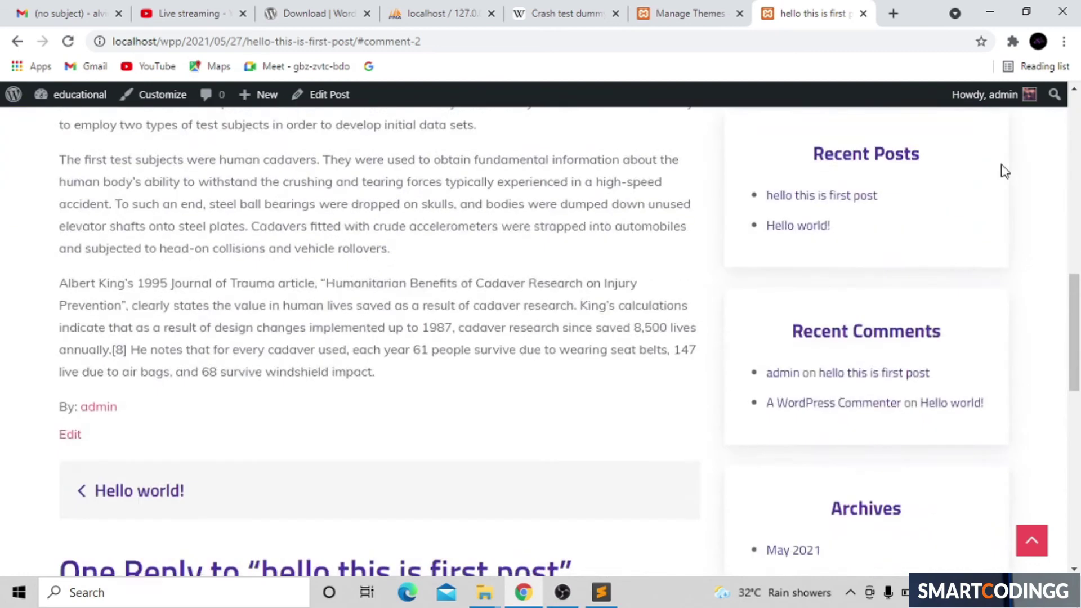
pyautogui.scroll(-10, 1005, 171)
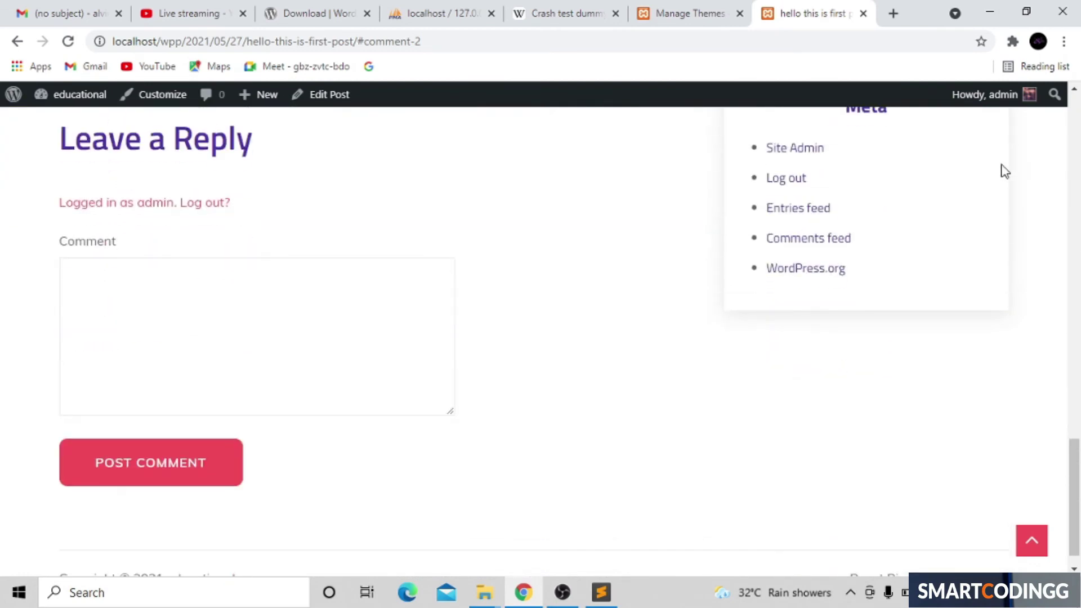